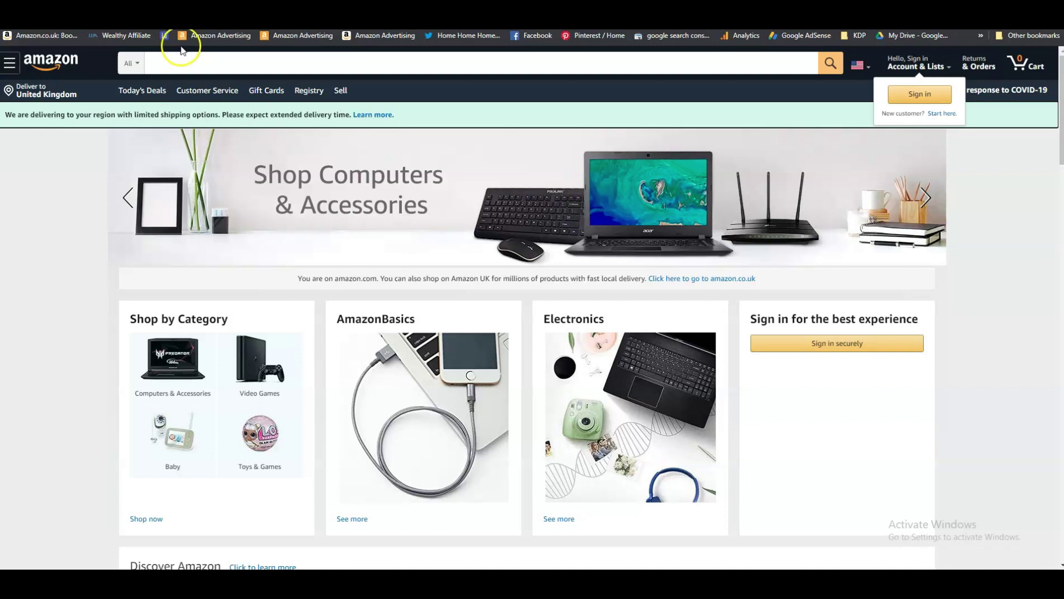
Search Amazon for "bill organizer".
left_click(157, 63)
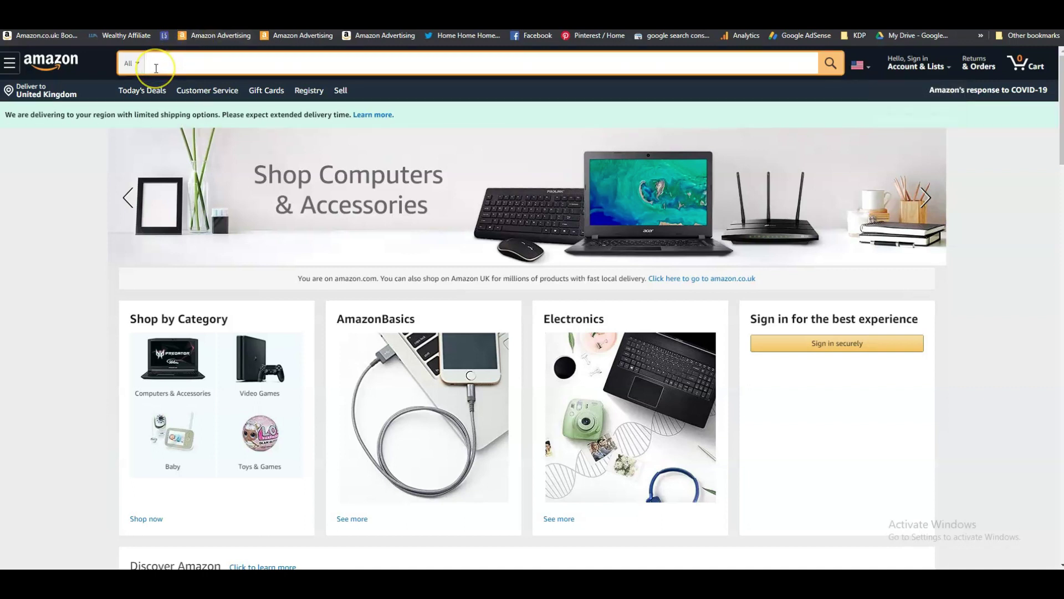
type("bill")
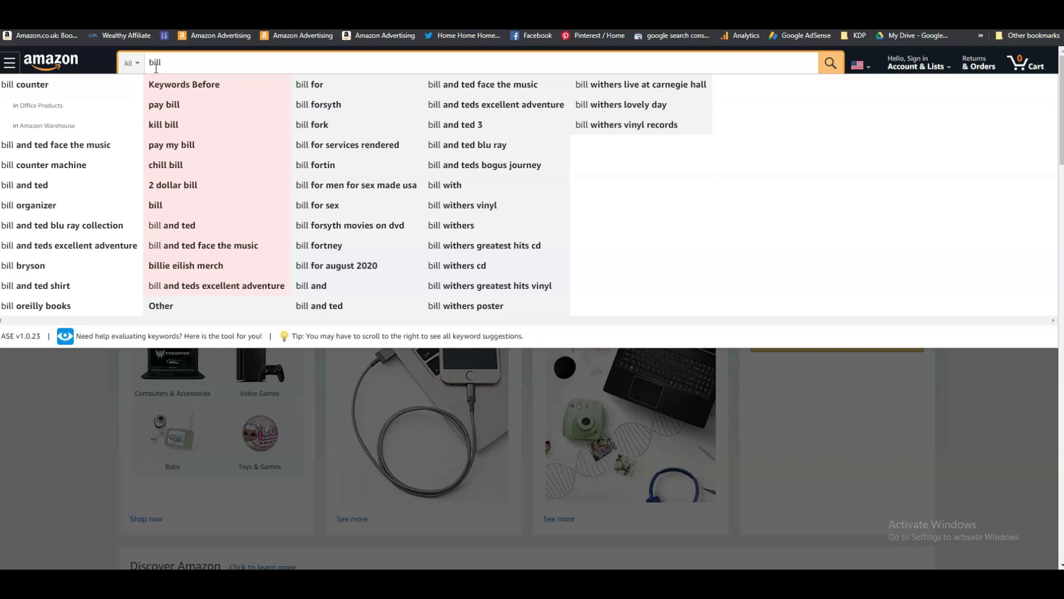
type("organi")
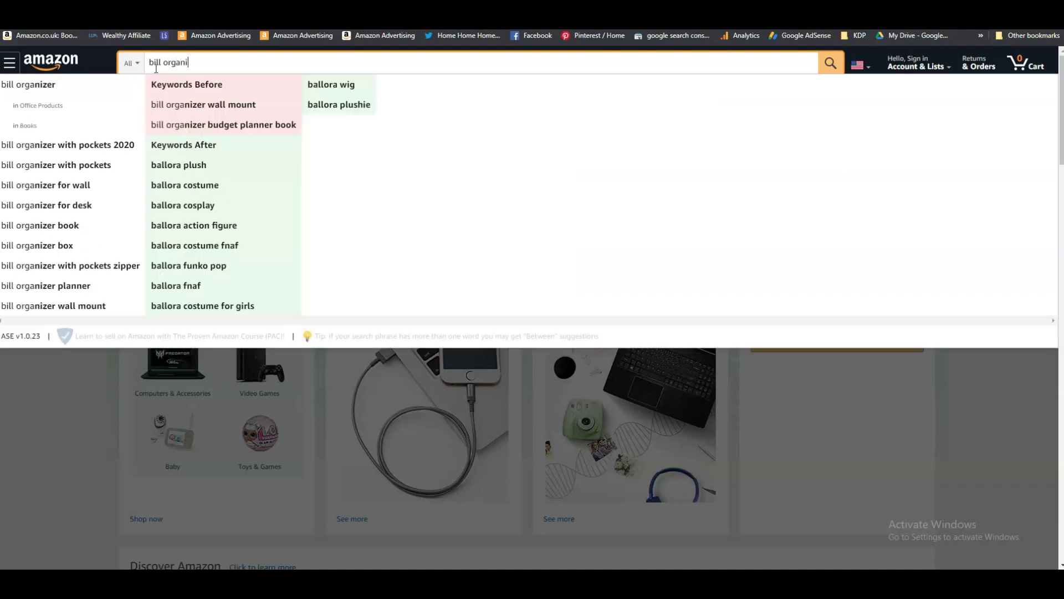
type("zer")
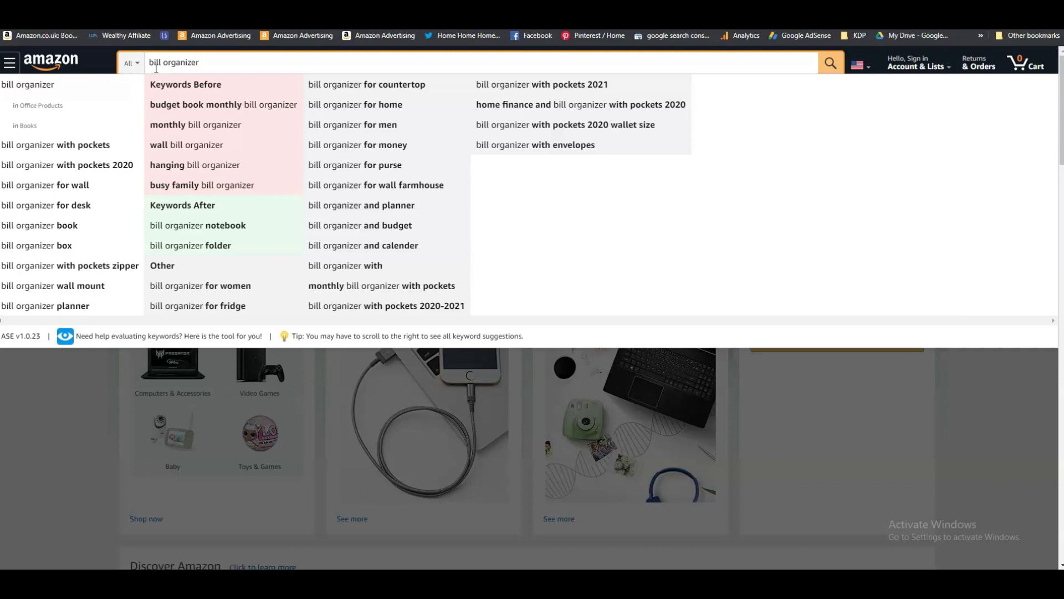
key("Return")
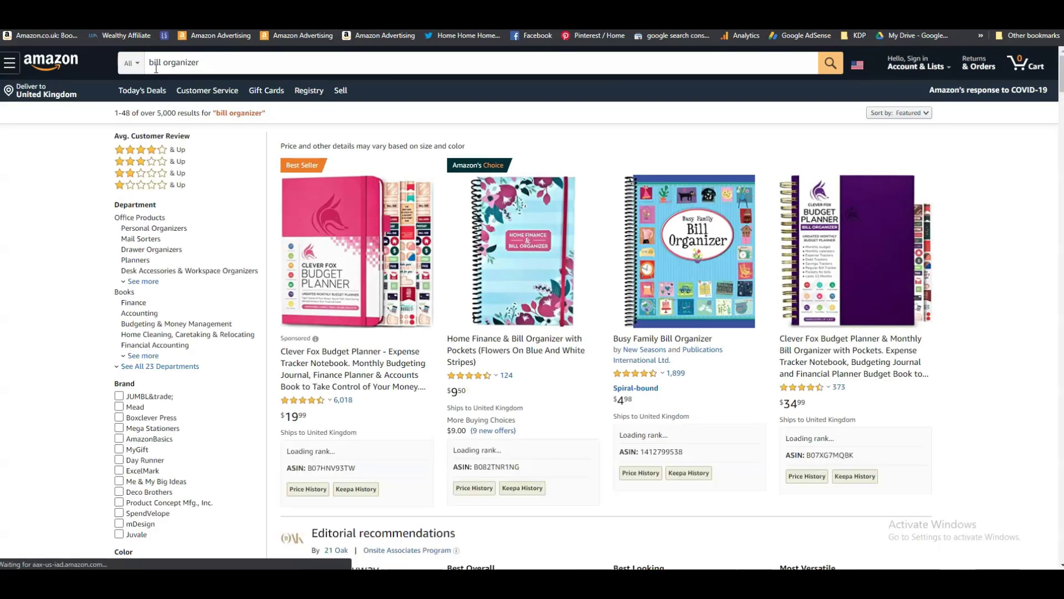
Look through the bill organizer search results and open the Busy Family Bill Organizer listing.
scroll(925, 232, "down", 3)
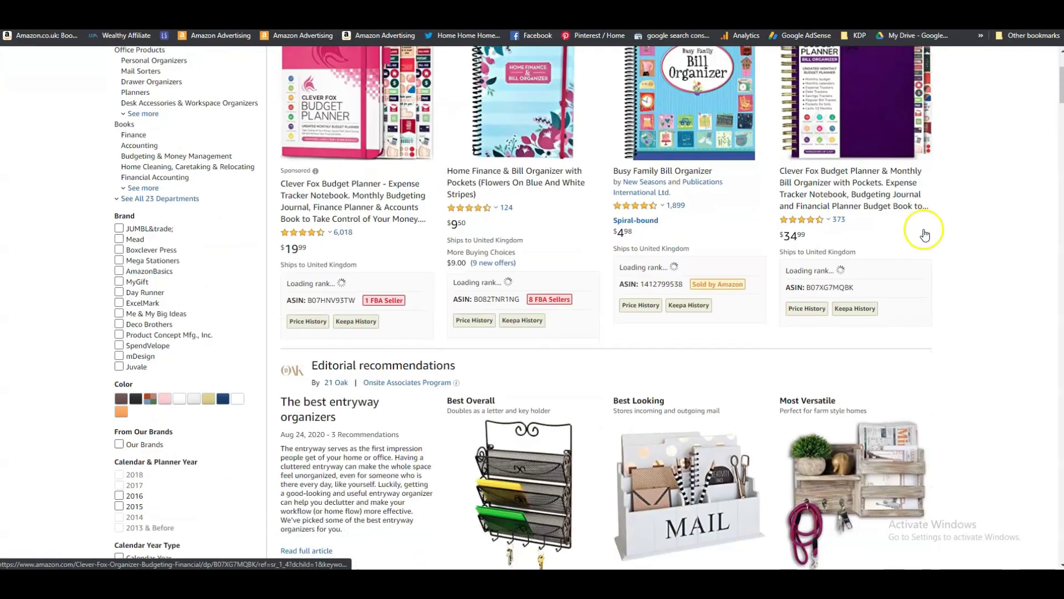
scroll(925, 234, "down", 15)
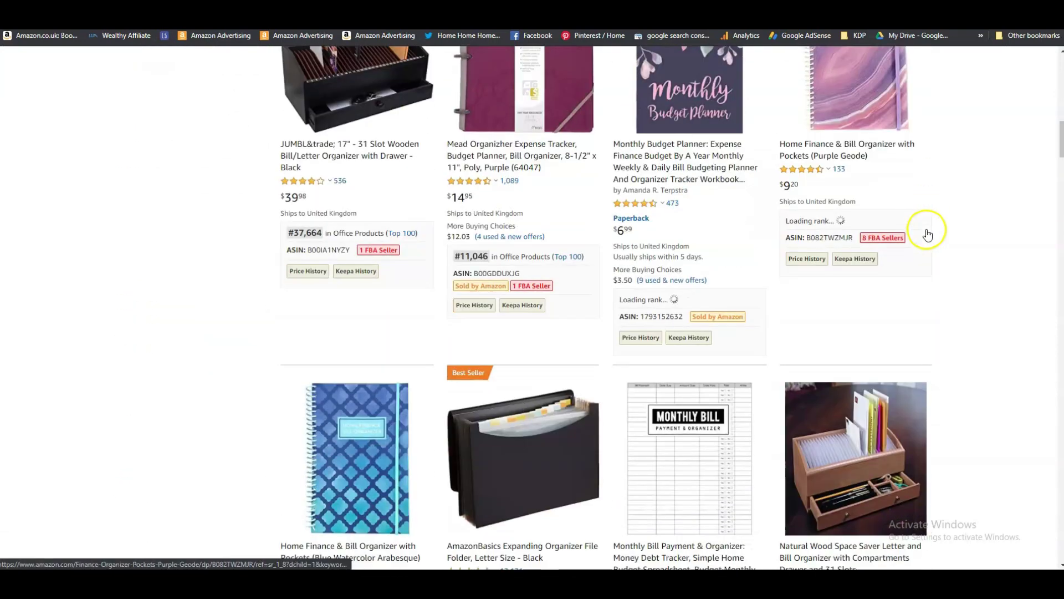
scroll(927, 232, "down", 4)
scroll(928, 233, "up", 13)
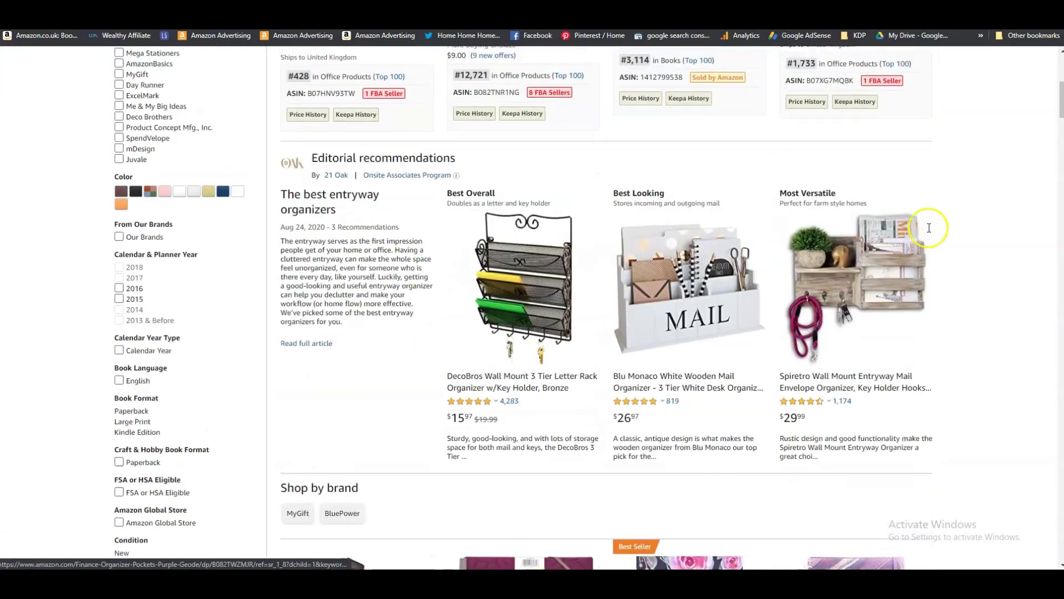
scroll(929, 228, "up", 5)
left_click(931, 277)
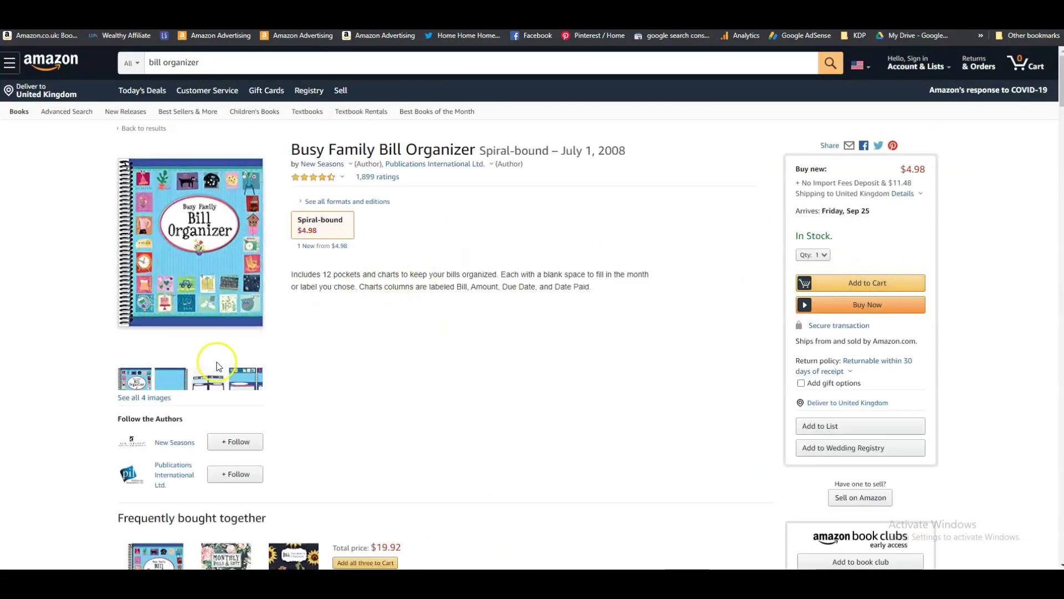
View the two interior page images of the Busy Family Bill Organizer at full size.
scroll(252, 352, "down", 2)
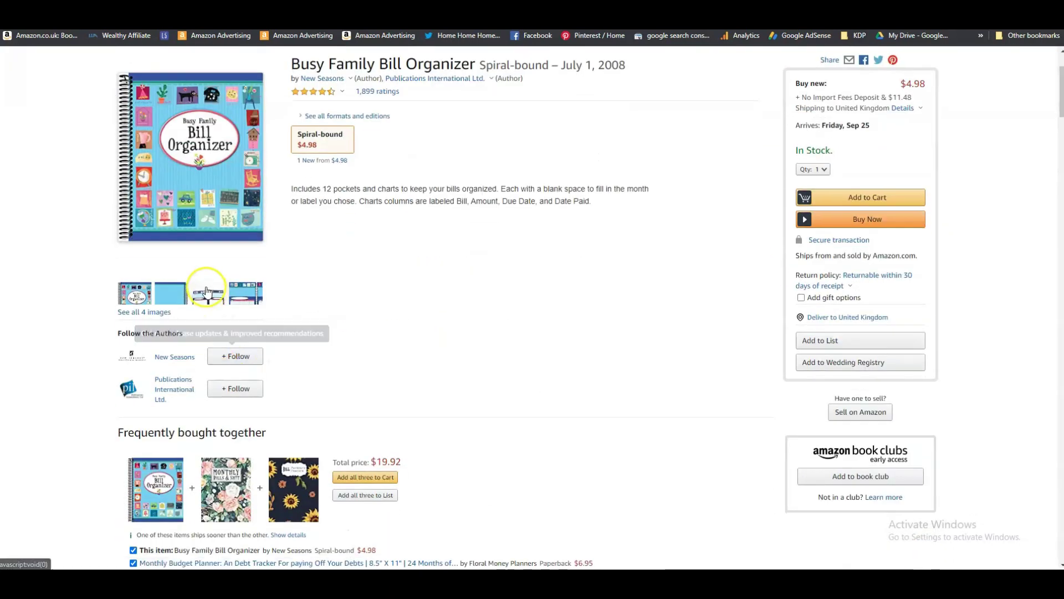
left_click(206, 291)
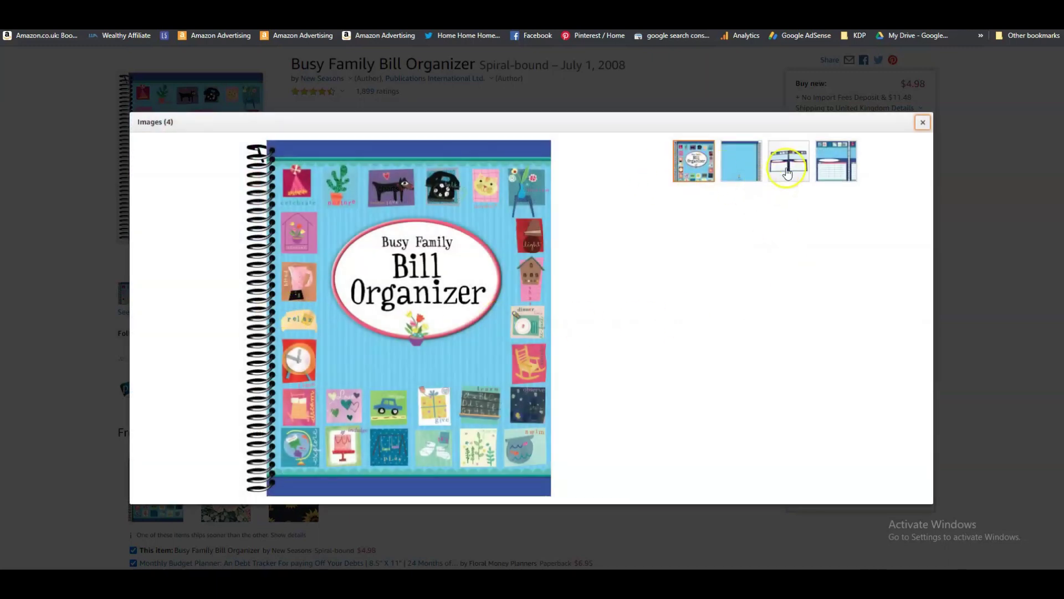
left_click(787, 173)
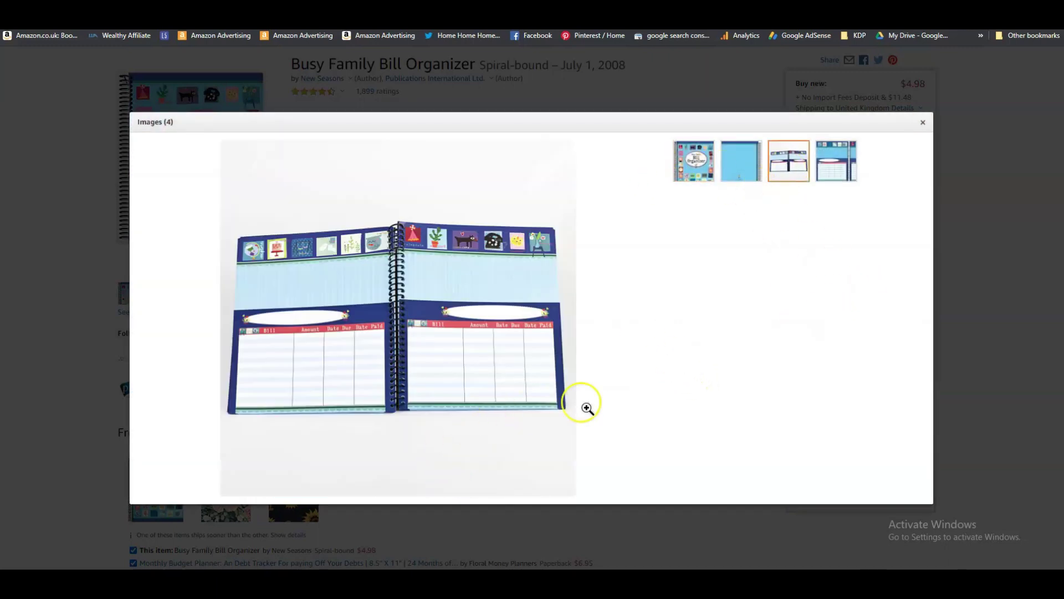
left_click(822, 179)
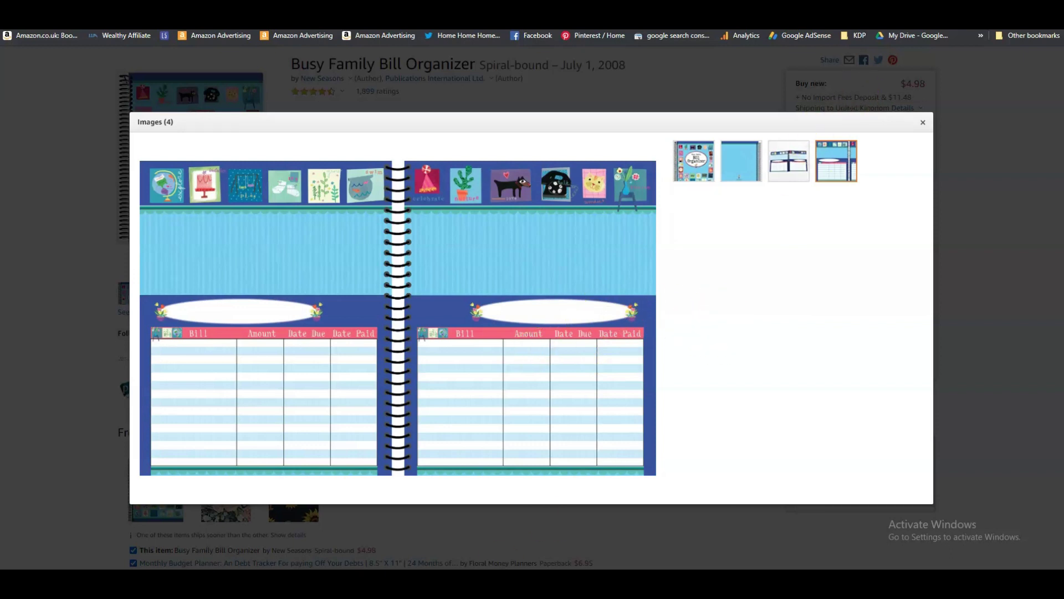
Switch to Canva and begin a new design with custom dimensions.
mouse_move(337, 585)
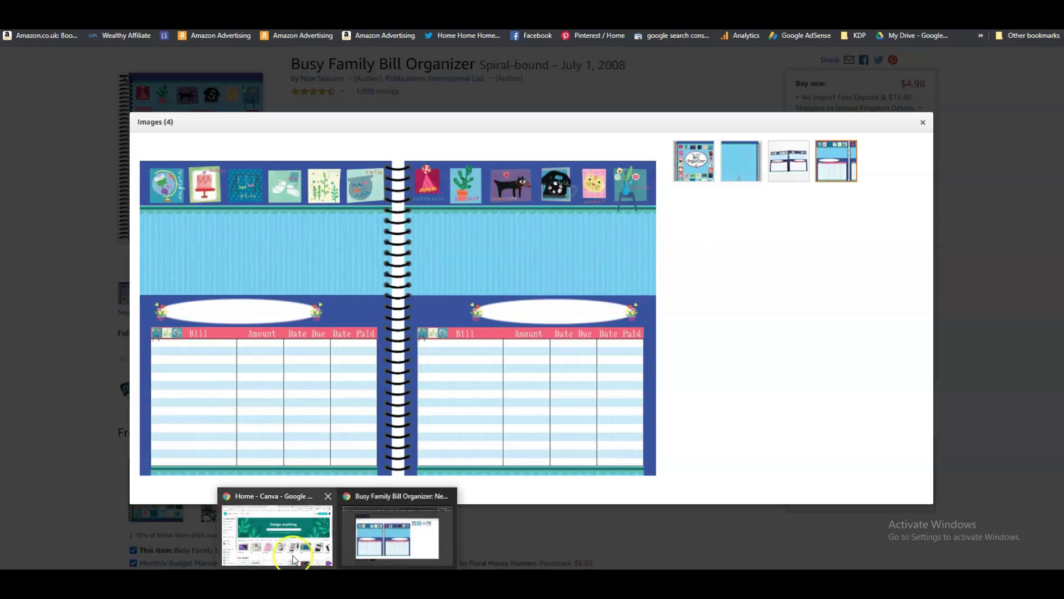
left_click(277, 535)
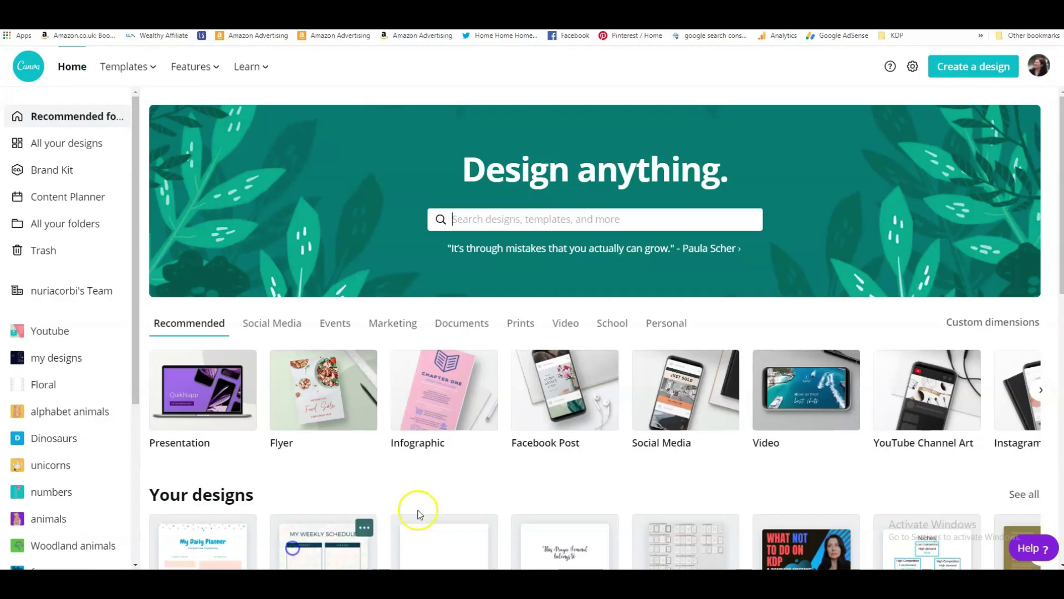
left_click(969, 71)
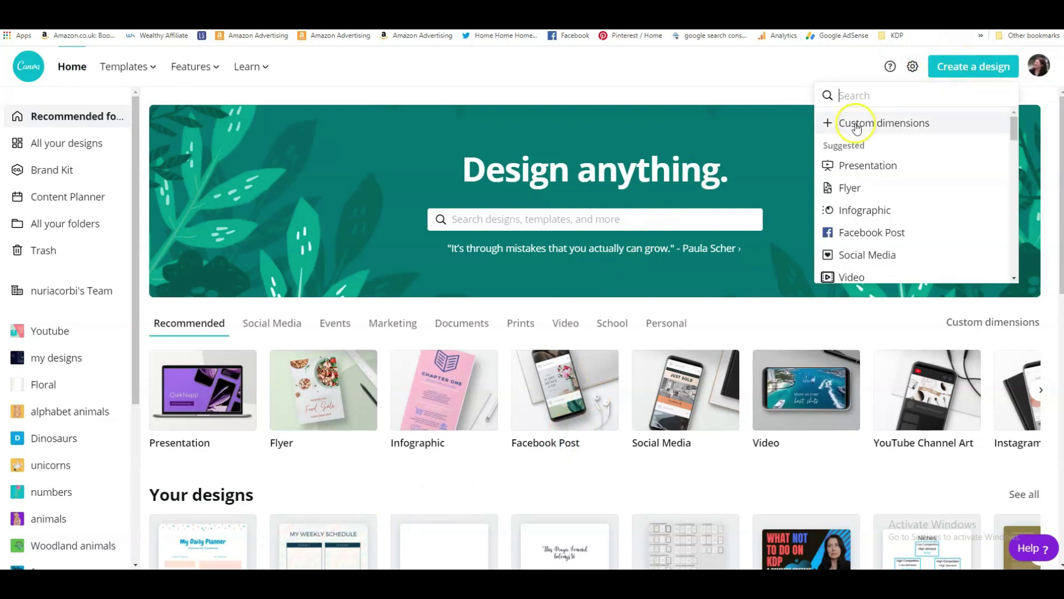
left_click(886, 123)
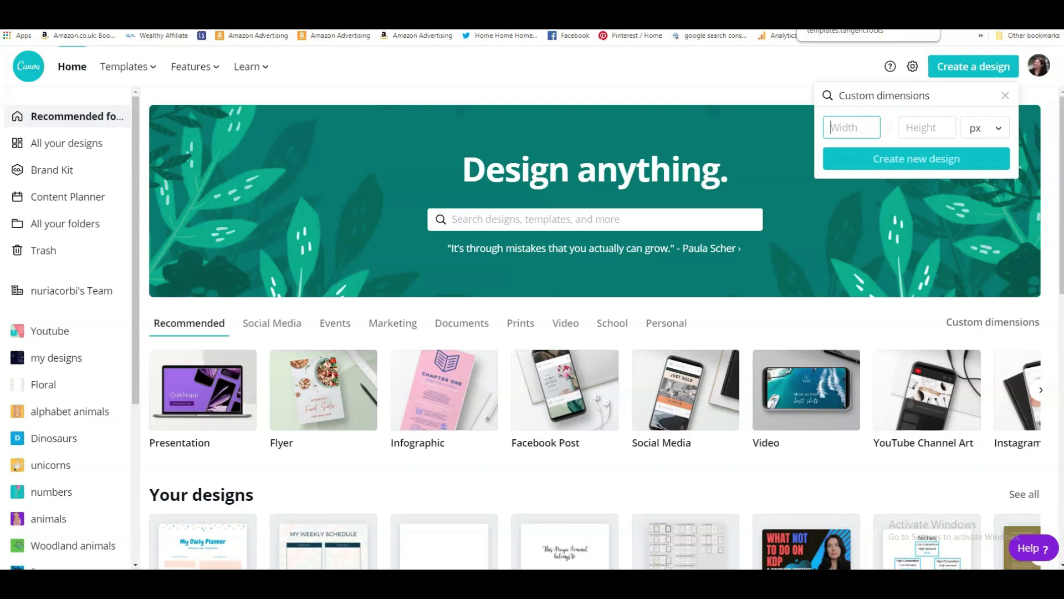
Switch to Tangent Templates and generate KDP Helper dimensions for an 8.5 x 11 book with 120 white pages and interior bleed.
left_click(821, 36)
scroll(841, 245, "up", 8)
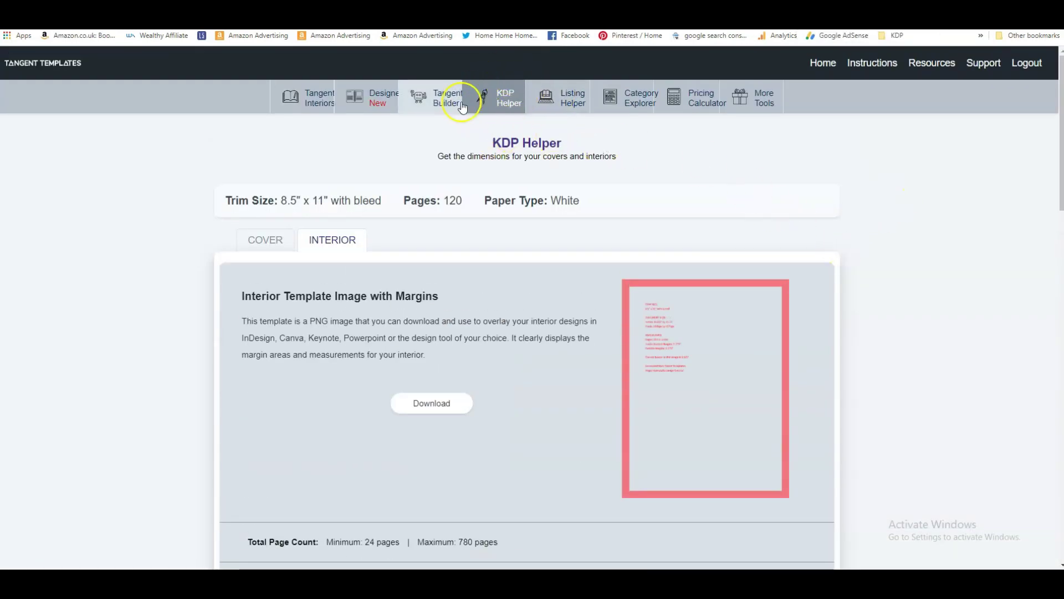
left_click(502, 103)
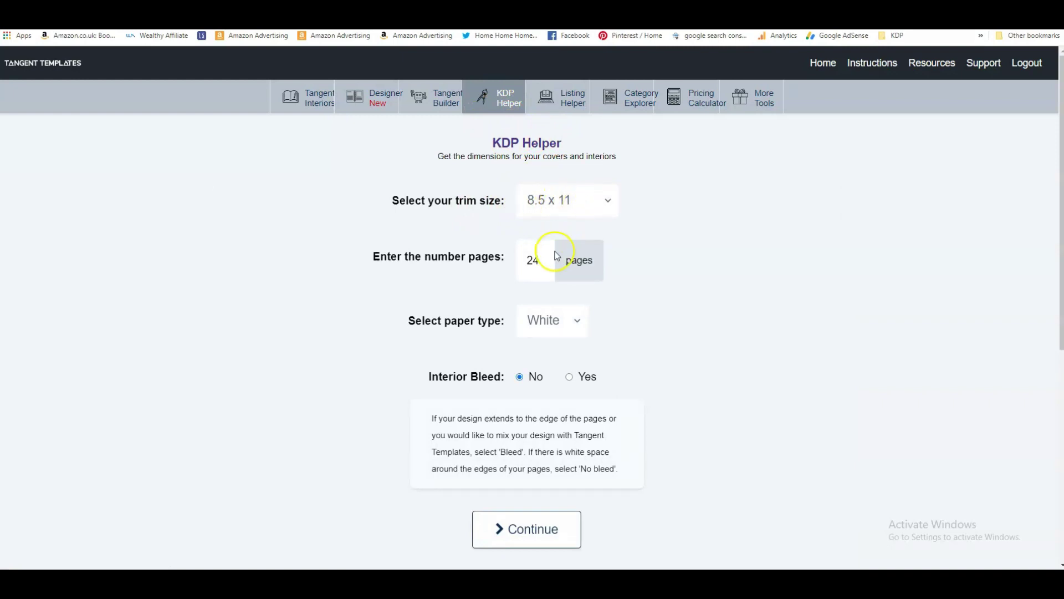
left_click_drag(536, 258, 499, 256)
type("120")
left_click(570, 378)
scroll(713, 355, "down", 2)
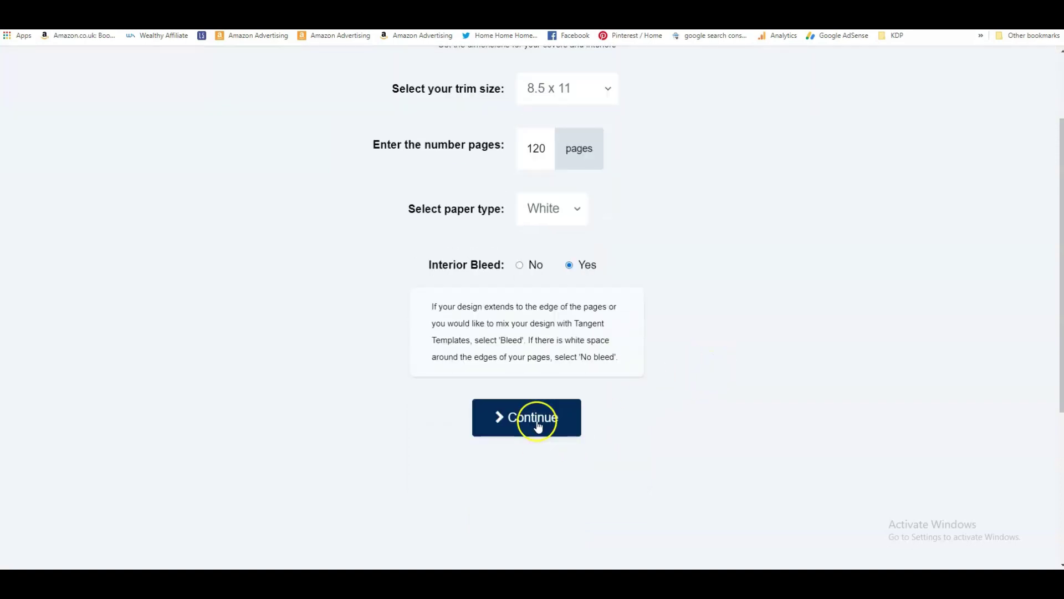
left_click(537, 426)
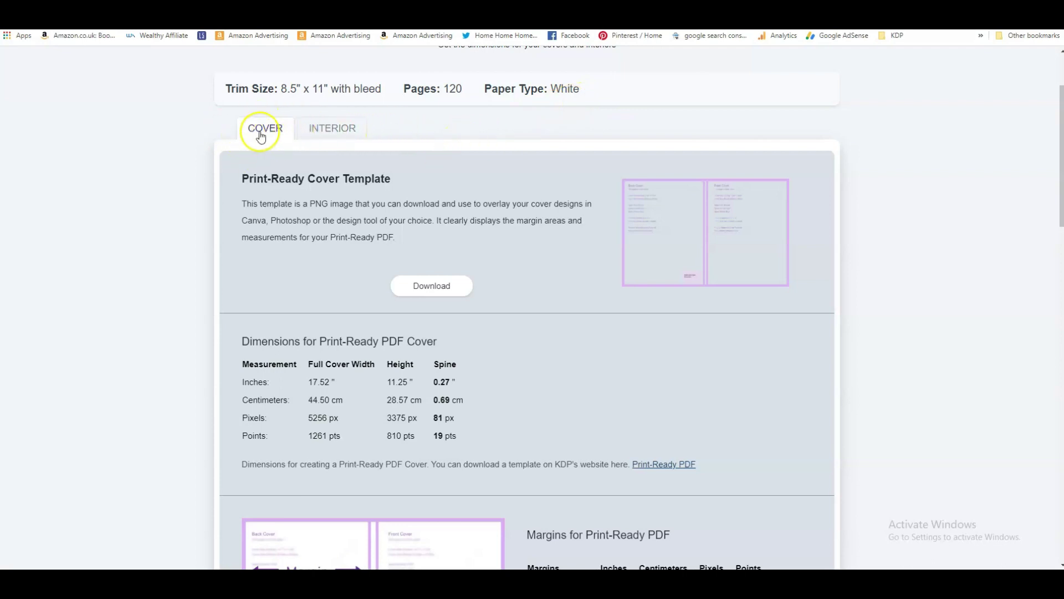
Read the interior page width and height in inches for the 8.5" x 11" book with bleed.
left_click(333, 129)
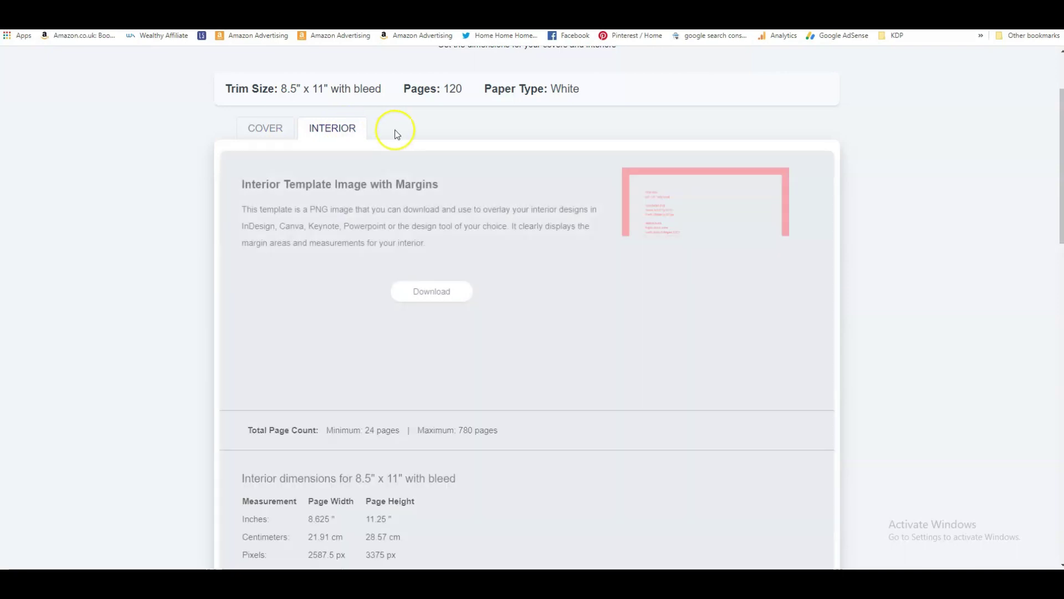
scroll(534, 259, "down", 11)
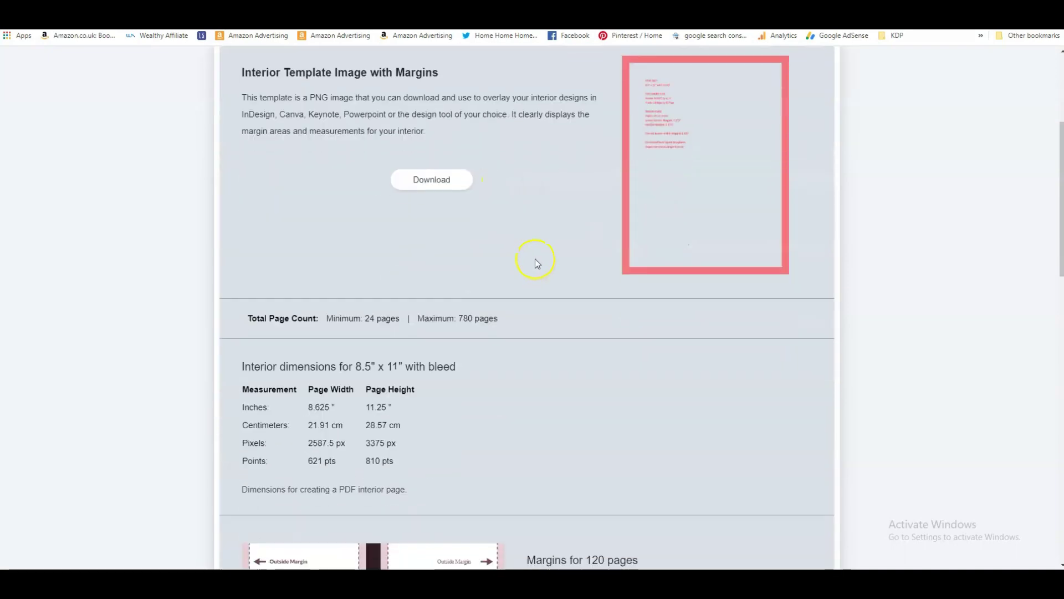
scroll(536, 259, "down", 1)
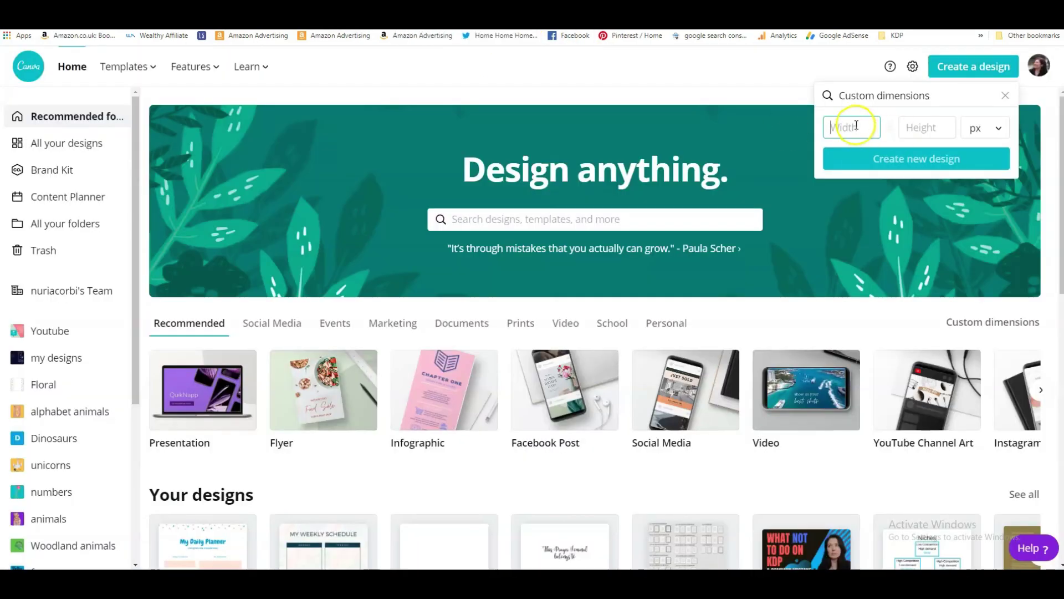
Create a new Canva design measured in inches, 8.625 wide by 11.25 high.
left_click(998, 132)
left_click(976, 166)
left_click(851, 128)
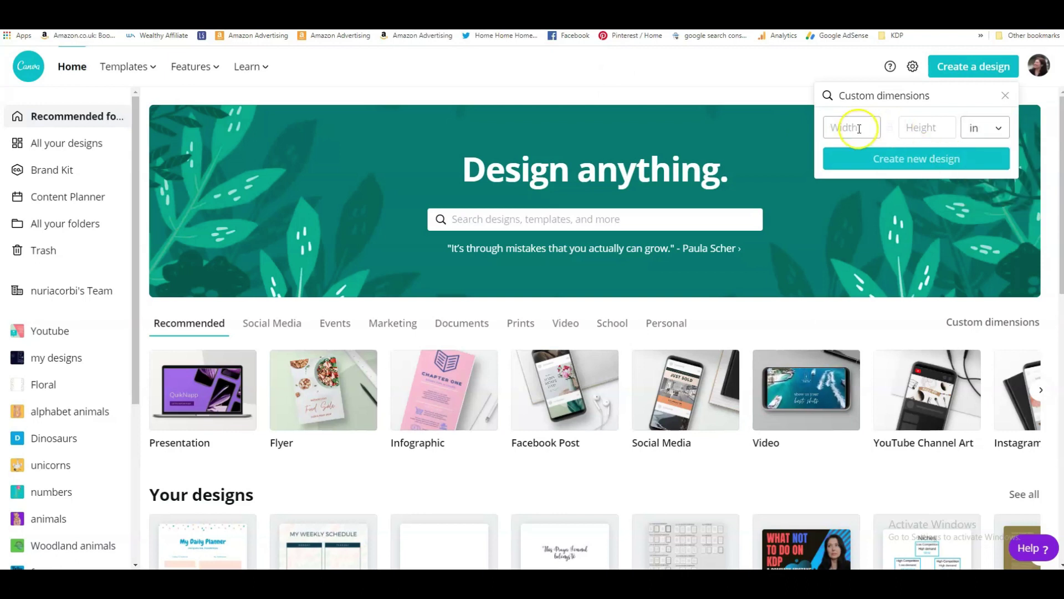
type("8")
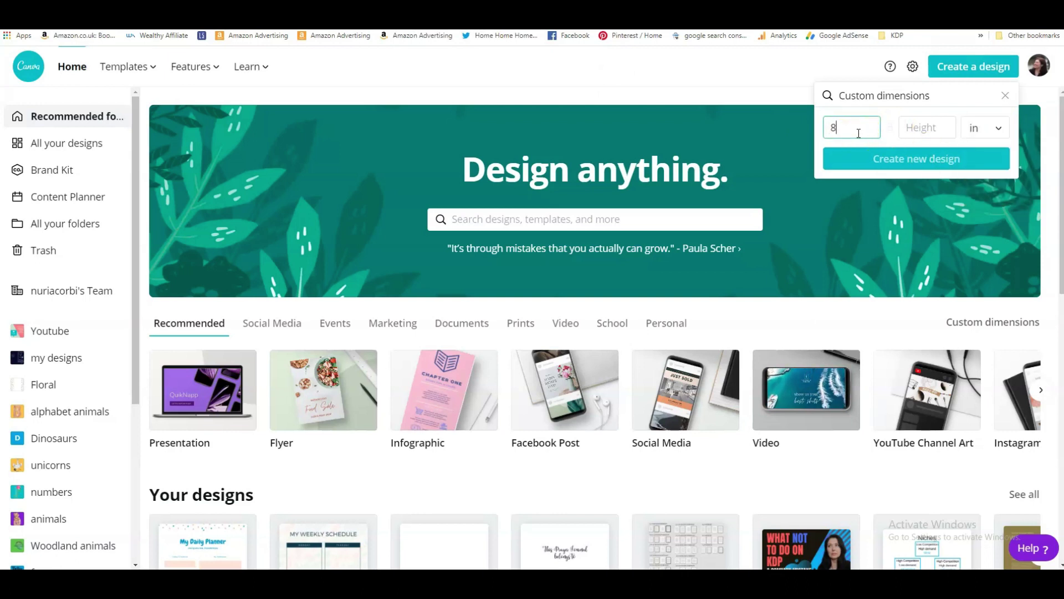
type(".625")
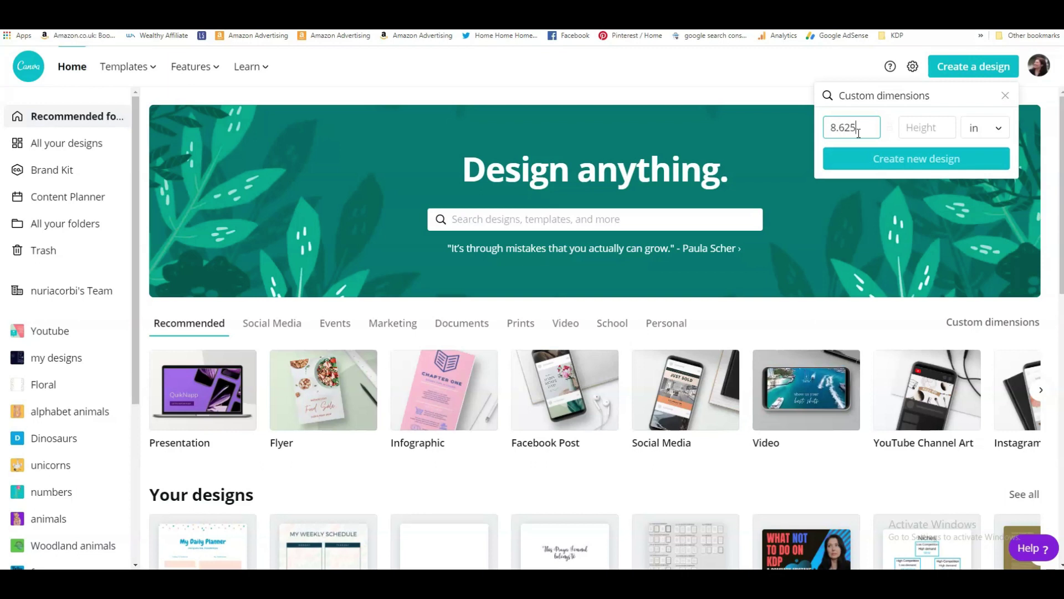
key("Tab")
type("11")
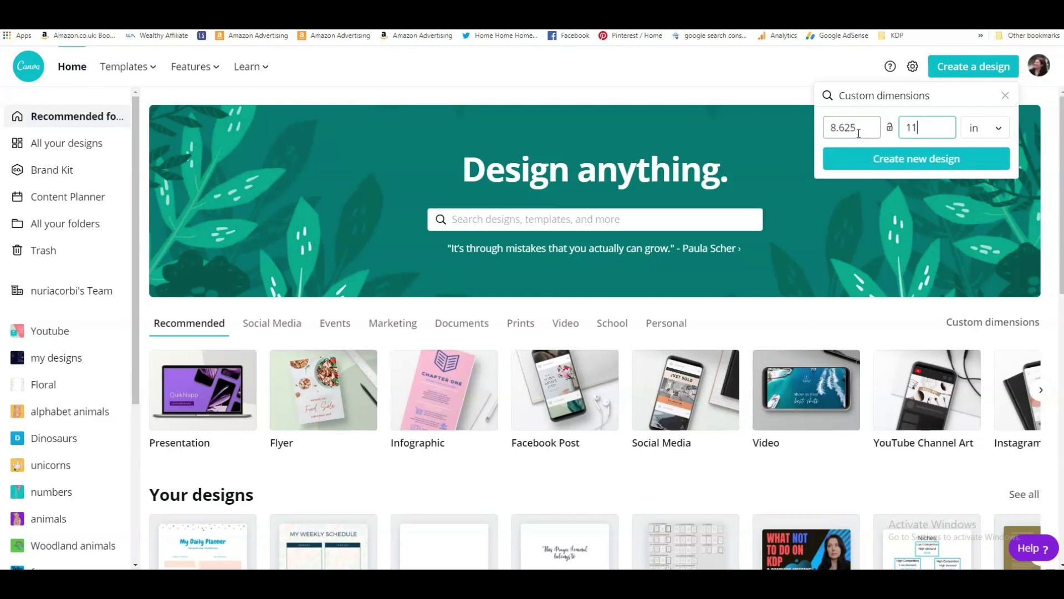
type(".25")
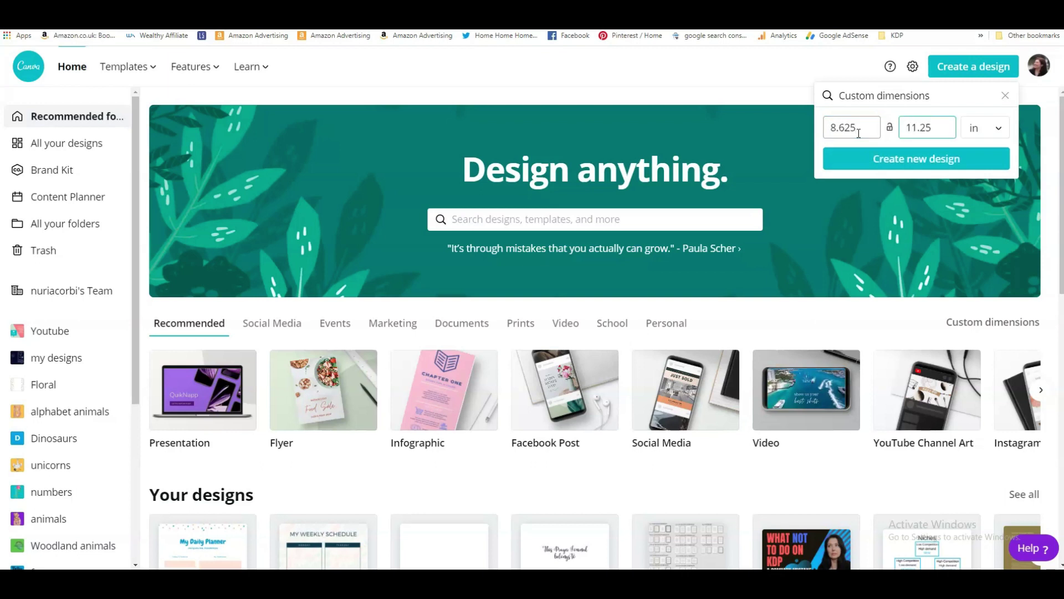
left_click(920, 161)
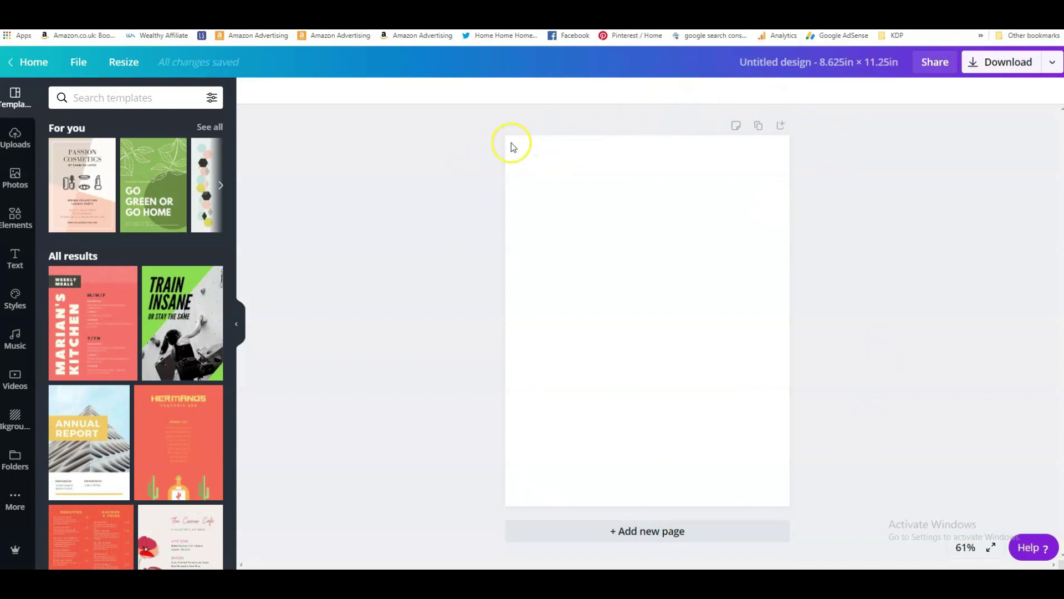
Show the margins on the blank page.
left_click(84, 69)
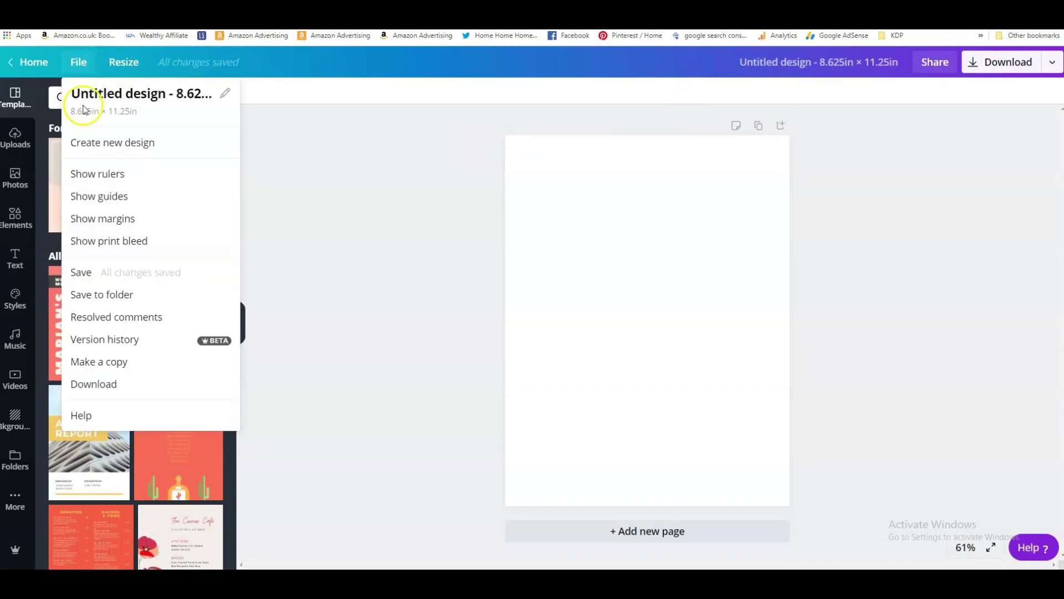
left_click(103, 219)
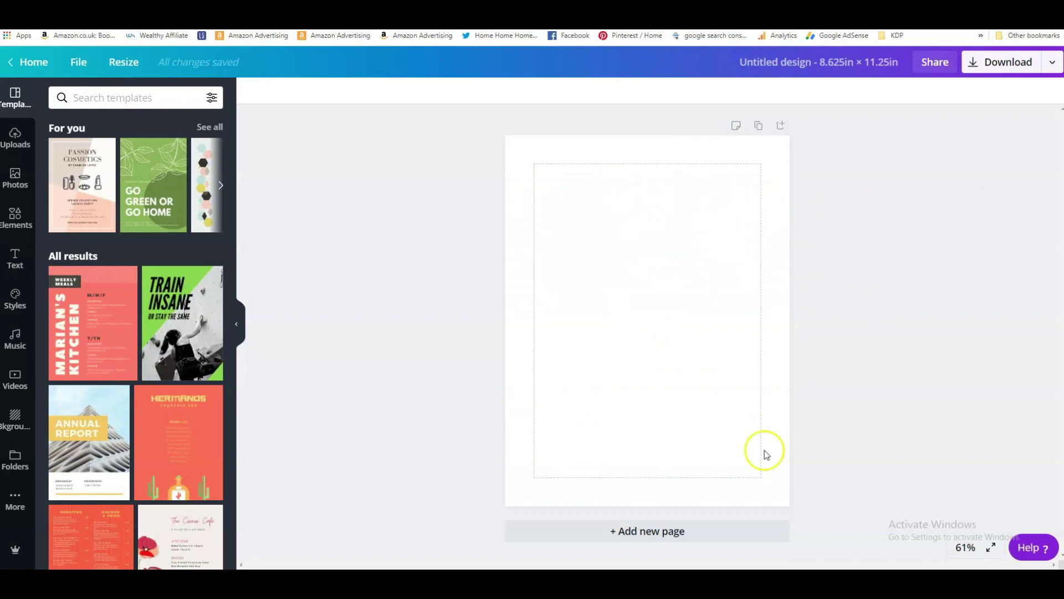
left_click(368, 276)
Check the table layout in the Amazon organizer's interior image again and return to the blank Canva design.
mouse_move(338, 582)
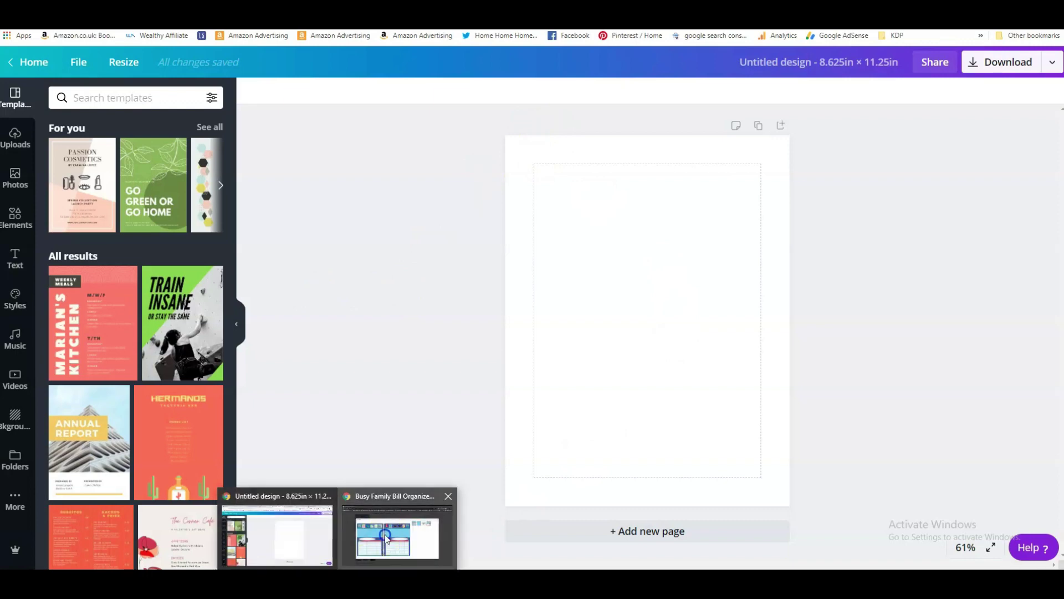
left_click(395, 530)
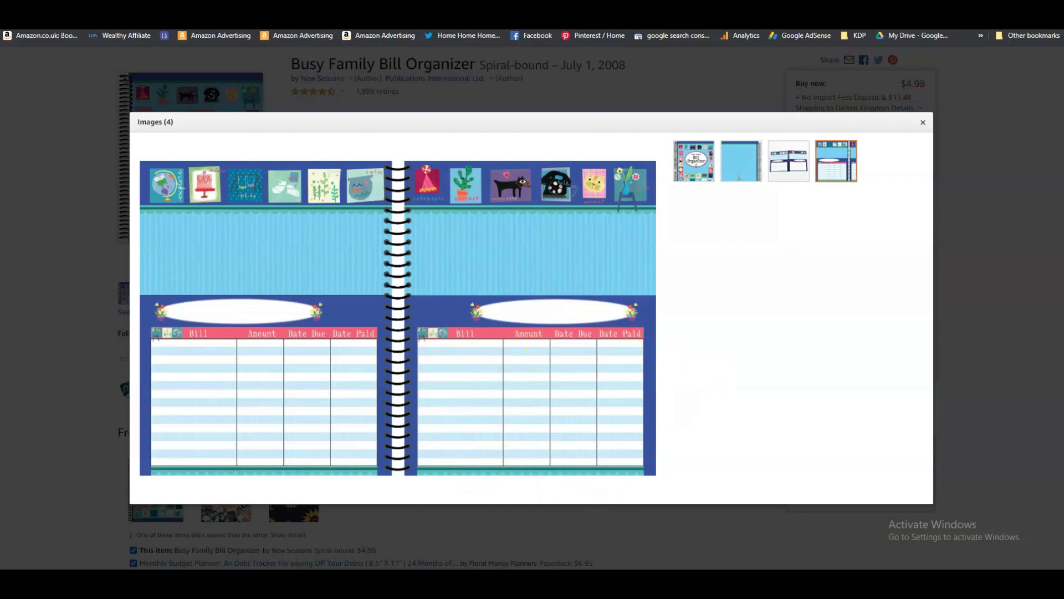
left_click(310, 535)
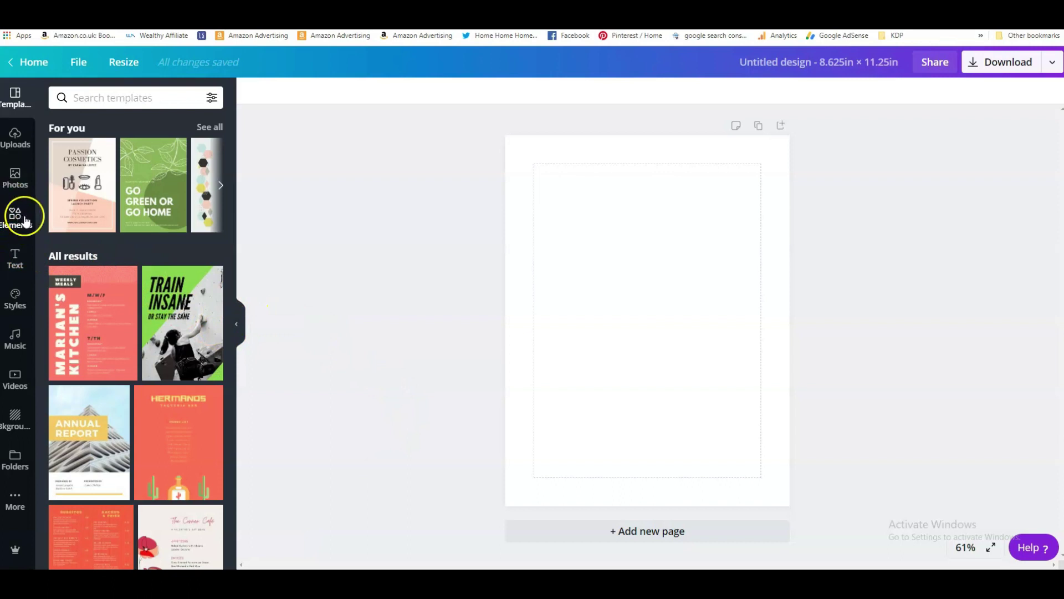
Add a square shape and reshape it into a thin horizontal bar spanning the margin width in the page's upper part.
left_click(16, 216)
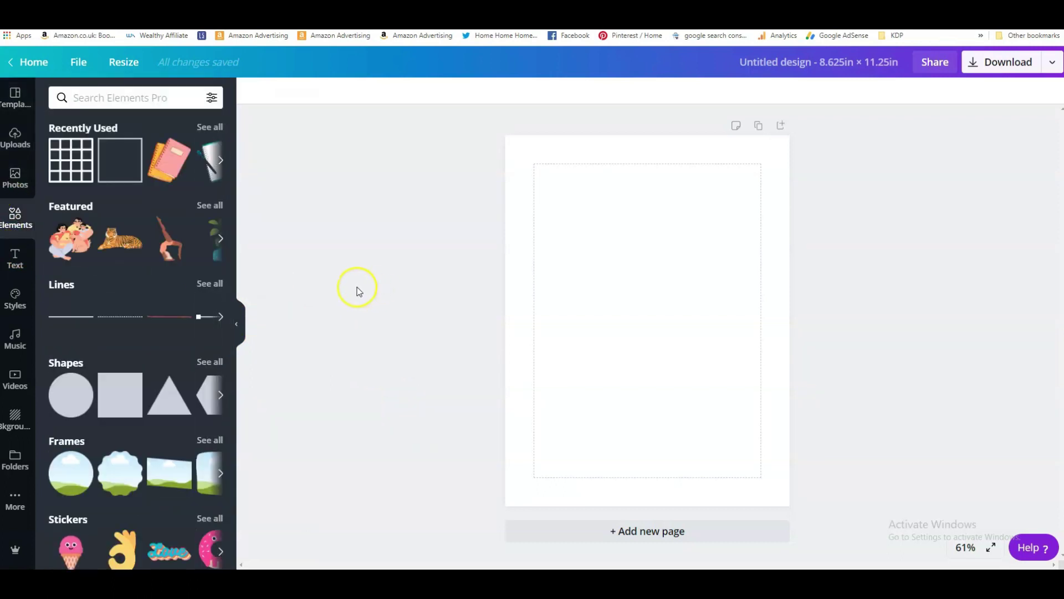
left_click(118, 393)
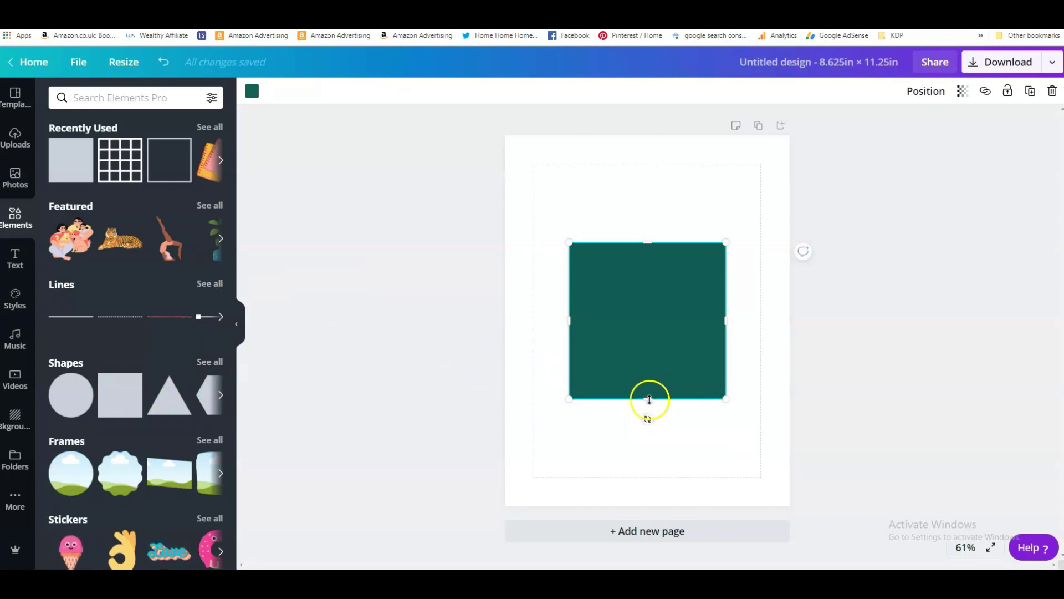
left_click_drag(649, 399, 637, 271)
left_click_drag(568, 260, 534, 258)
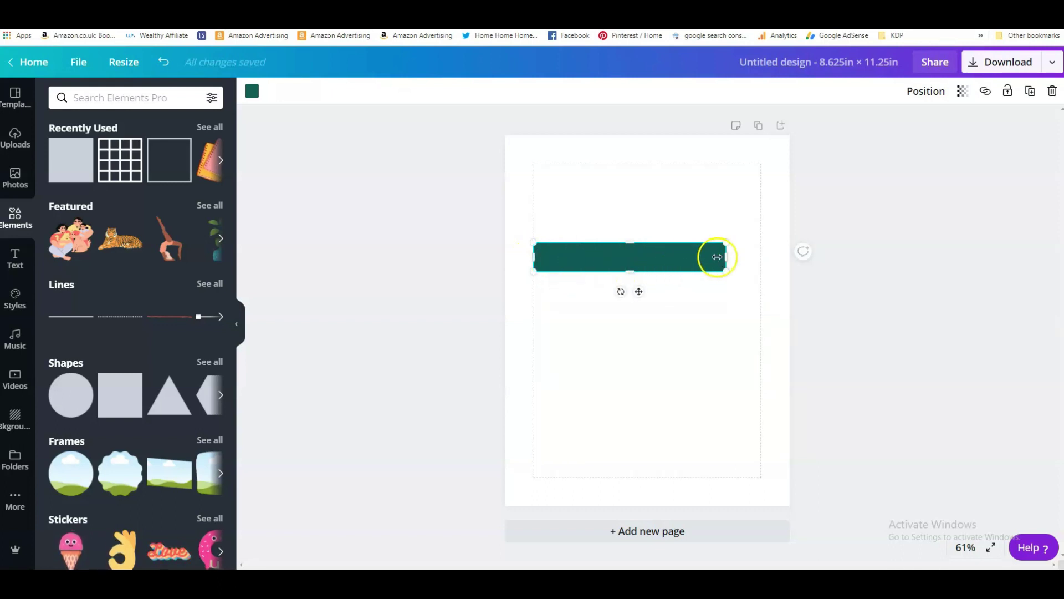
left_click_drag(724, 256, 760, 254)
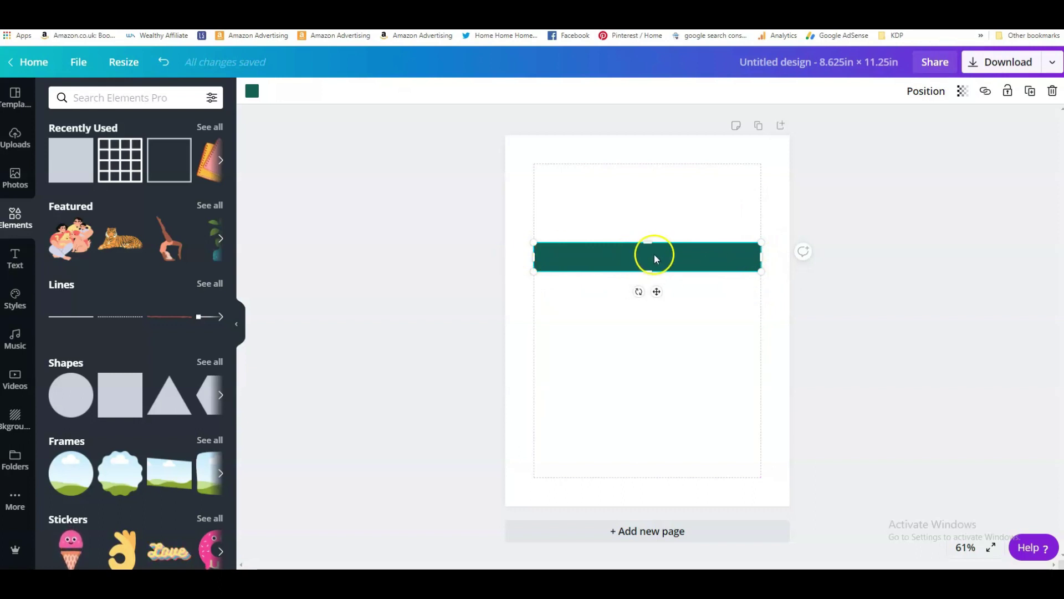
left_click_drag(654, 254, 649, 256)
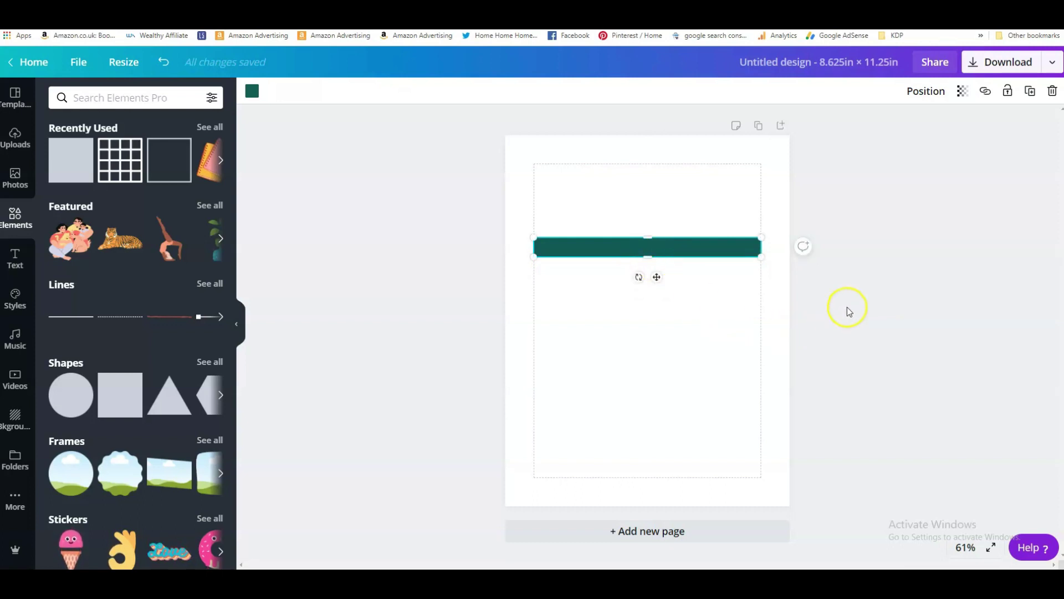
Recolour the horizontal bar medium grey.
left_click(251, 91)
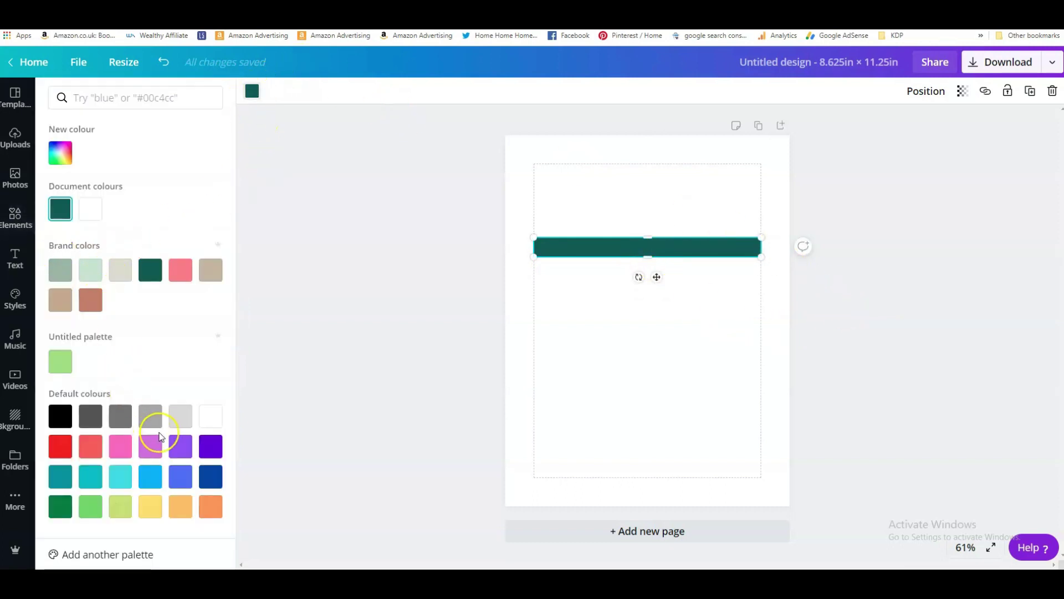
left_click(151, 416)
left_click(447, 278)
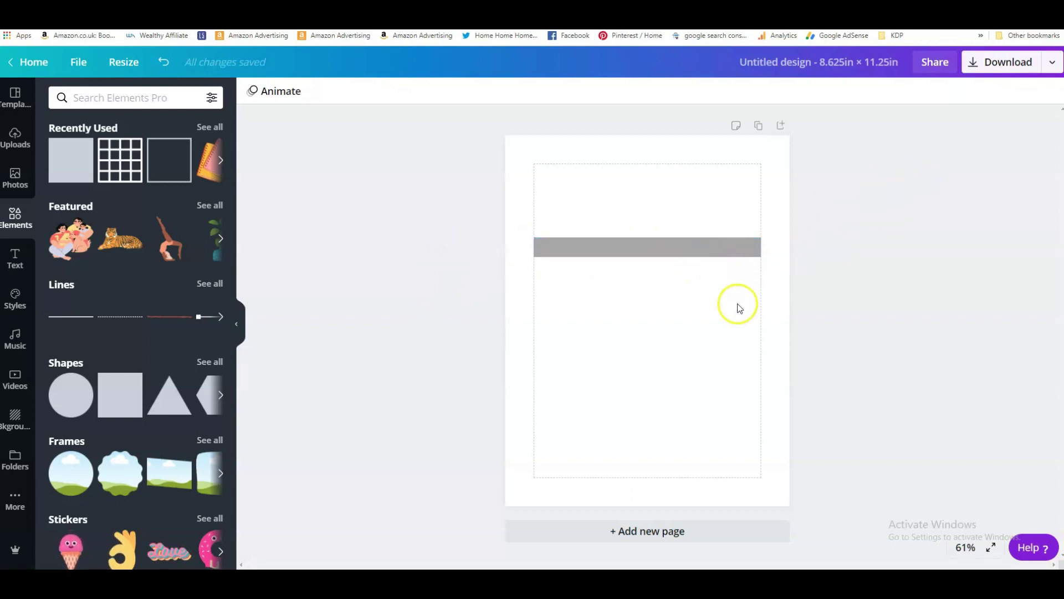
Duplicate the grey bar repeatedly and stack the copies edge to edge down to the bottom margin.
left_click(711, 241)
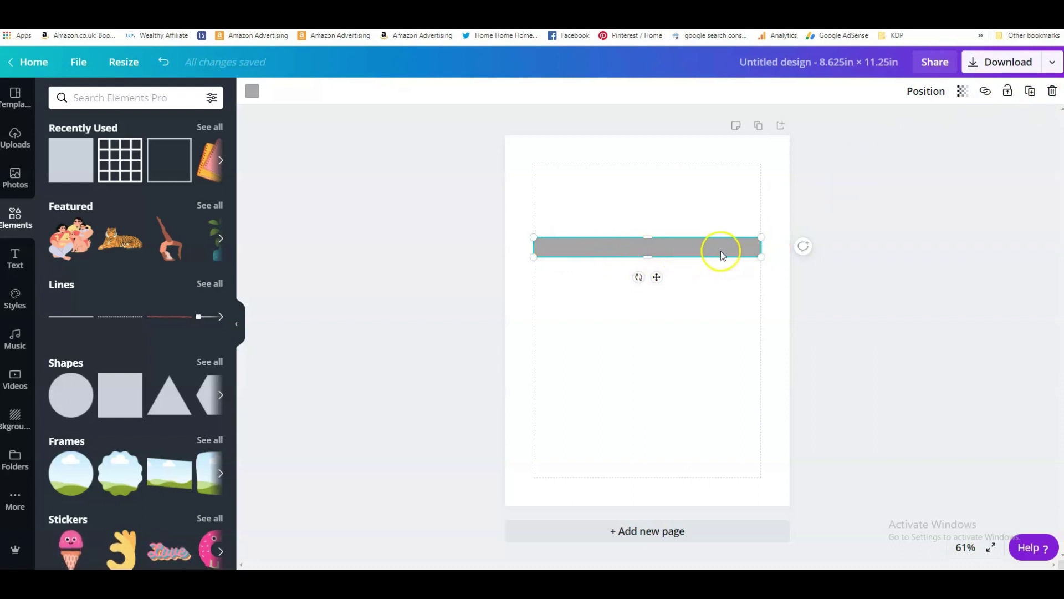
left_click(1031, 91)
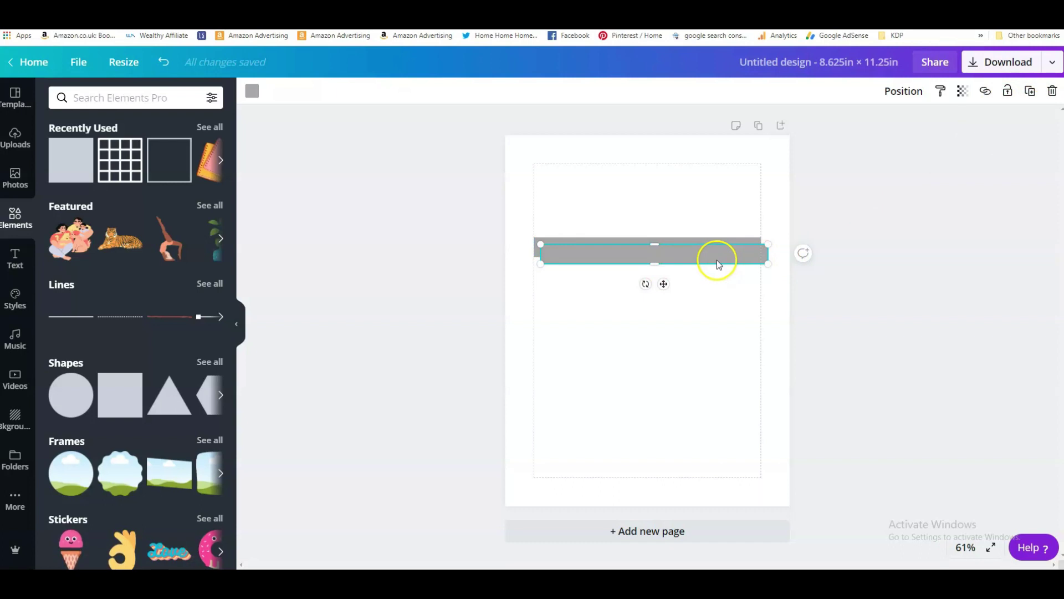
left_click_drag(717, 261, 711, 276)
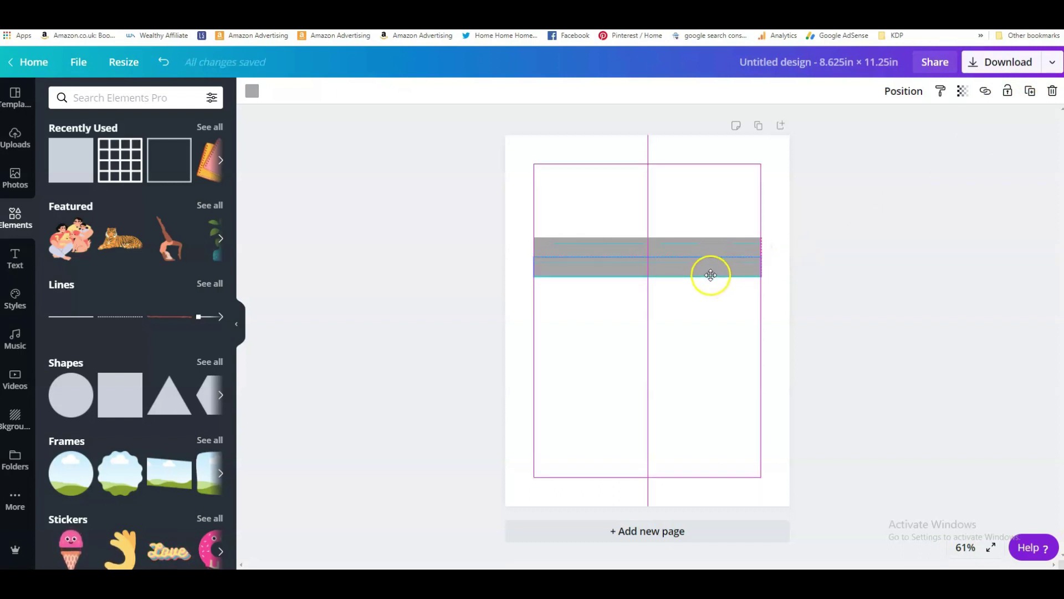
left_click(1030, 91)
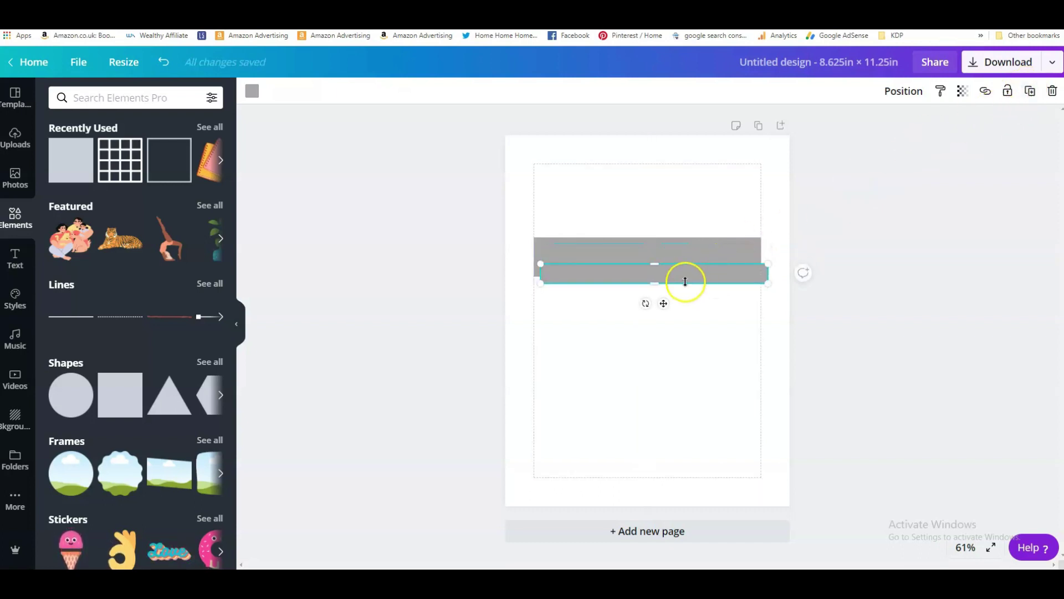
left_click_drag(672, 280, 686, 304)
left_click(1031, 91)
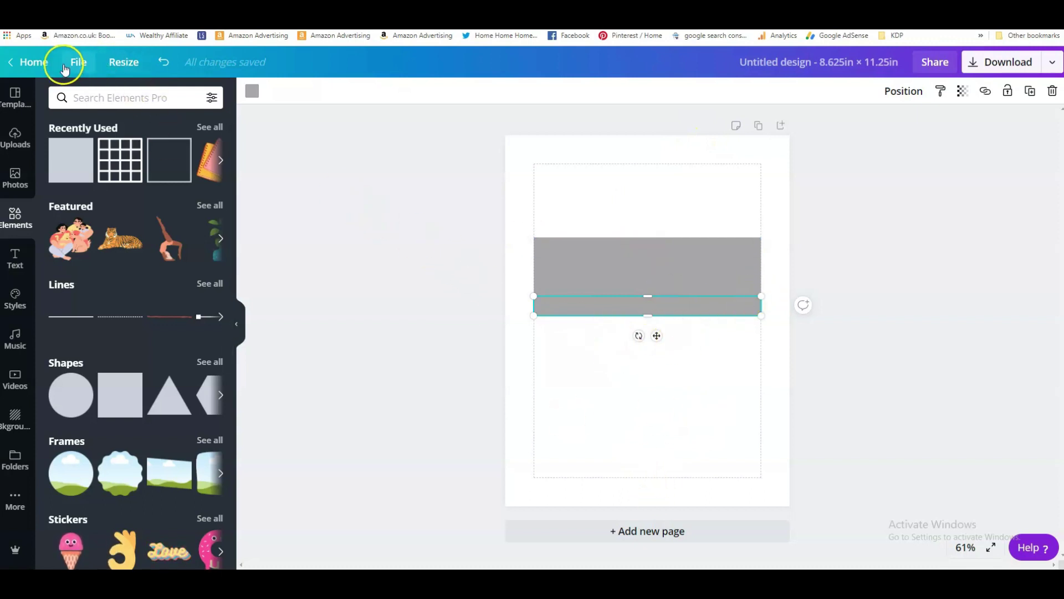
key("ctrl+z")
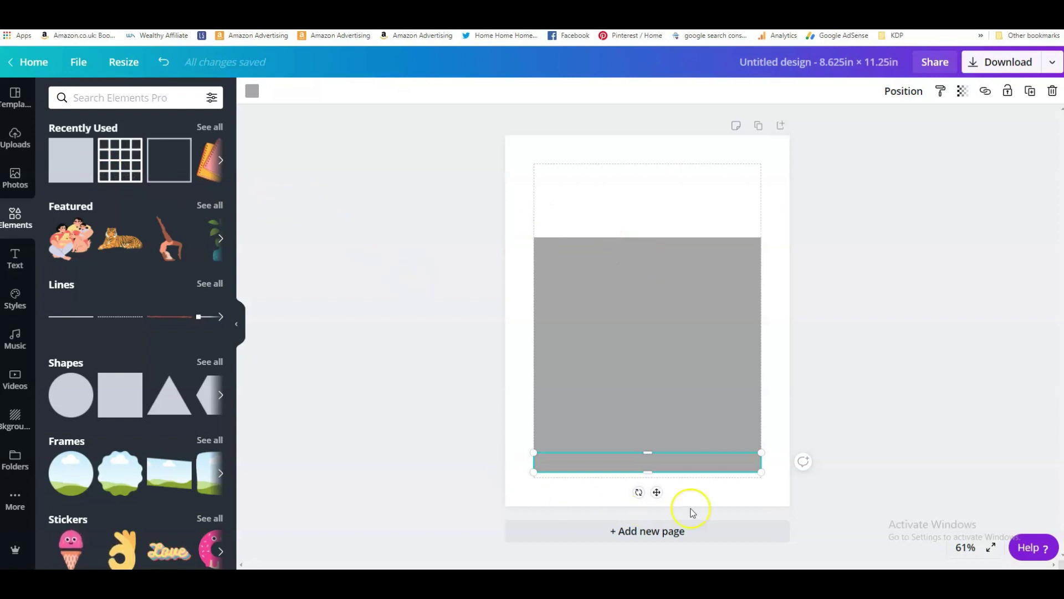
key("ctrl+z")
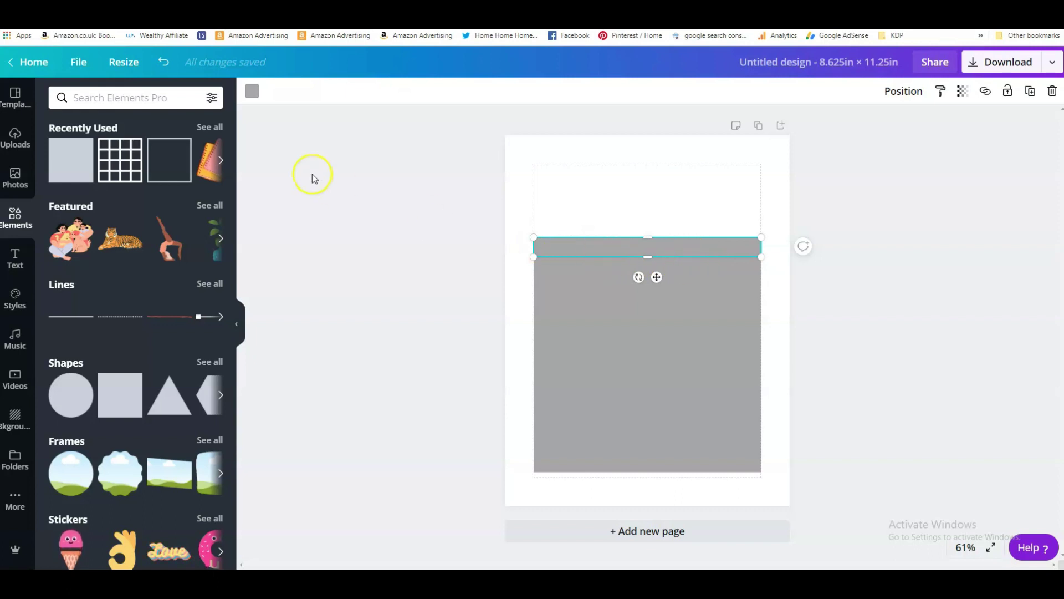
Recolour the top three bars alternately light grey, white and light grey.
left_click(252, 97)
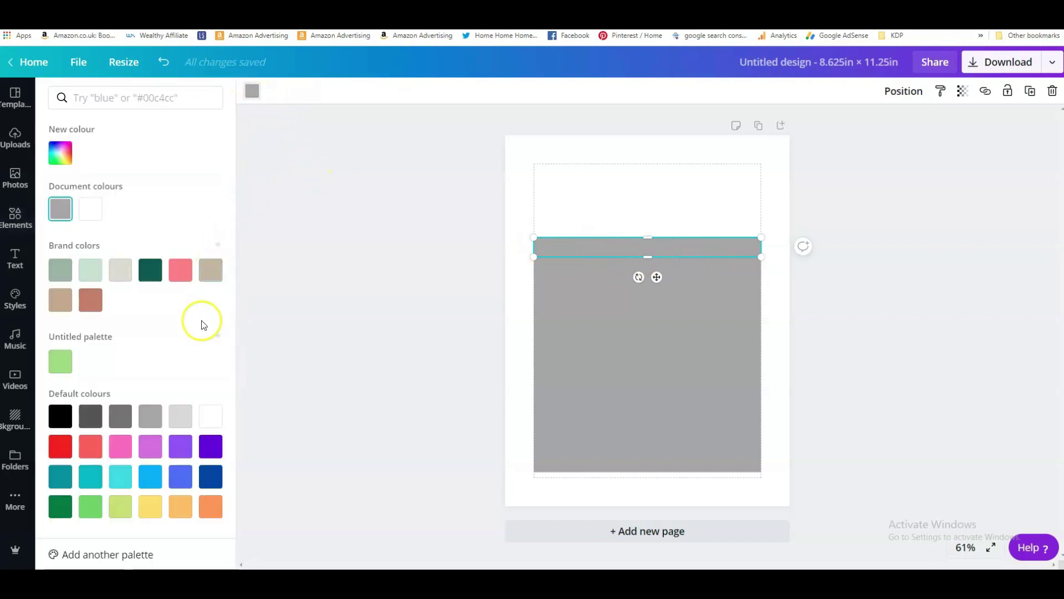
left_click(210, 416)
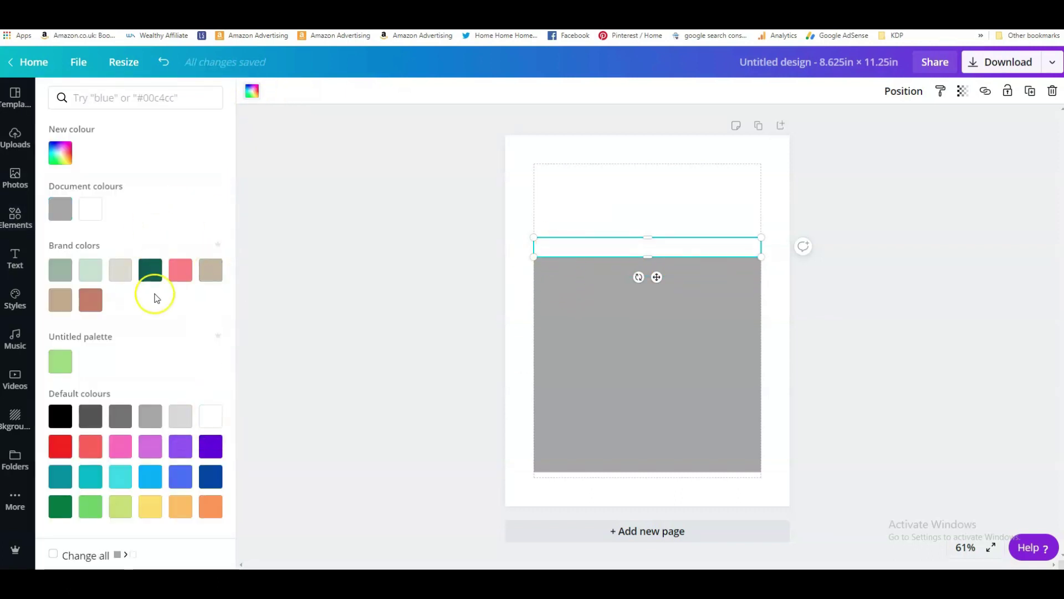
left_click(180, 417)
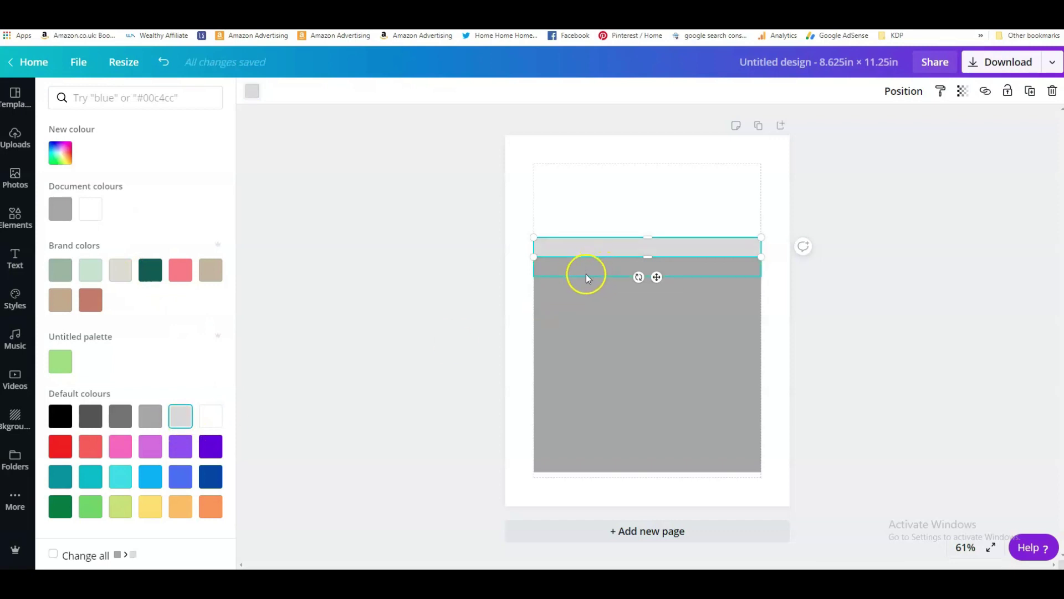
key("ctrl+d")
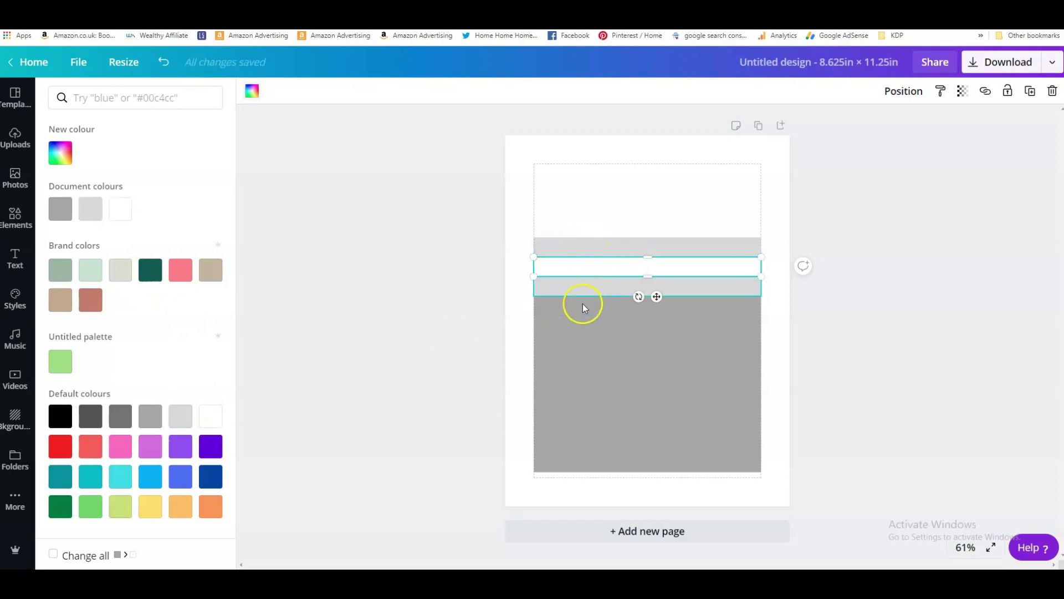
Continue the alternating white and light grey colouring from the fourth bar through the remaining bars to the bottom.
left_click(580, 304)
left_click(150, 416)
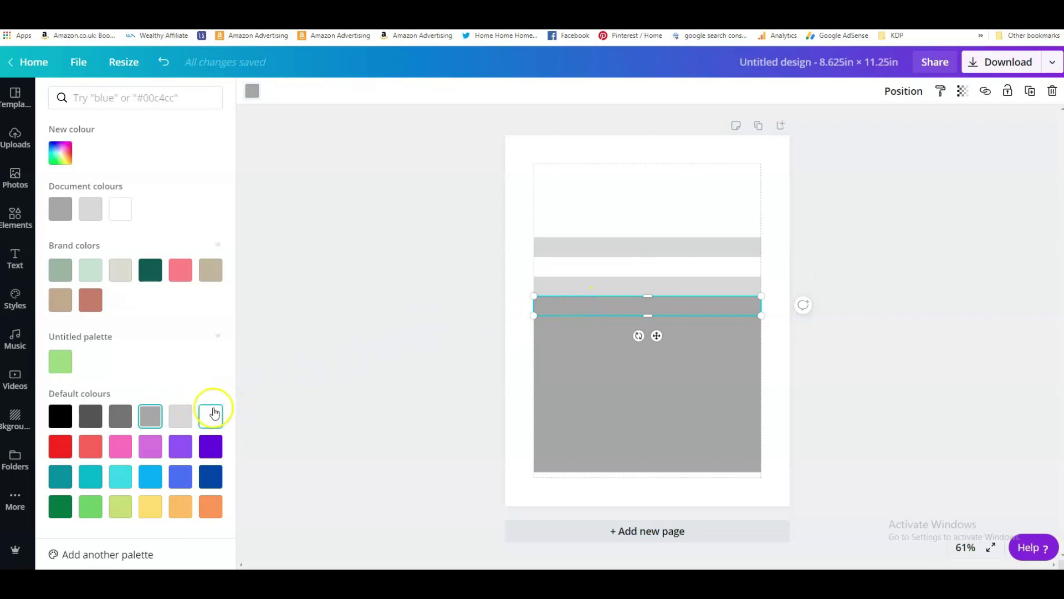
left_click(214, 413)
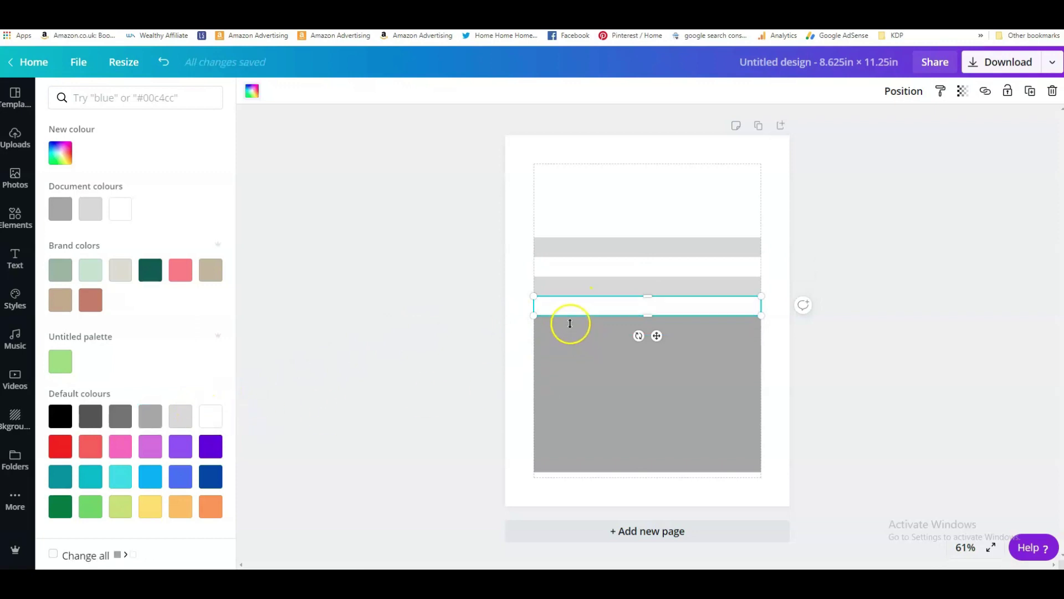
left_click_drag(570, 318, 556, 322)
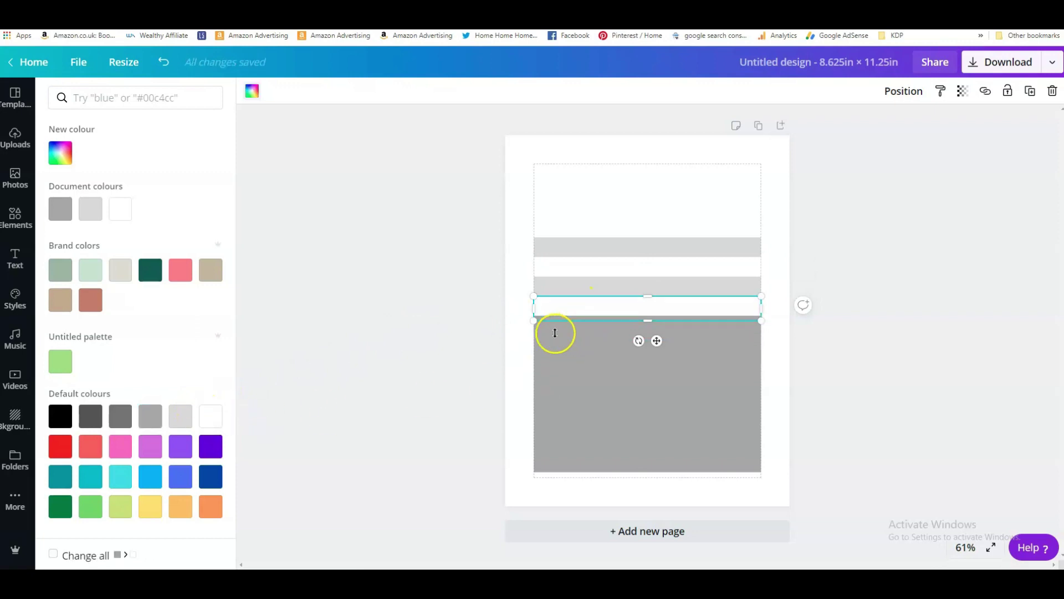
left_click(647, 320)
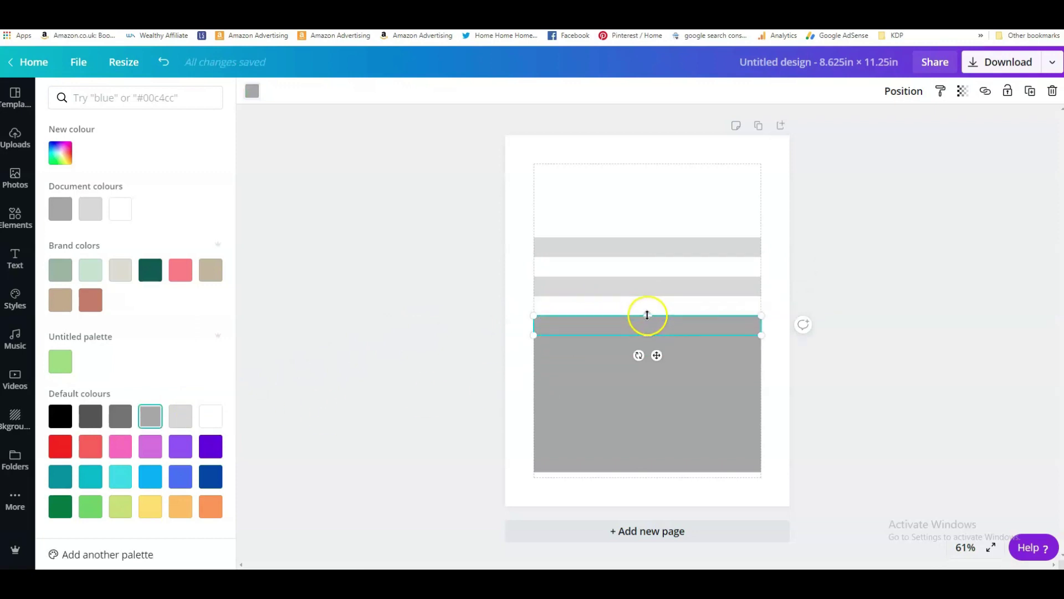
left_click(183, 419)
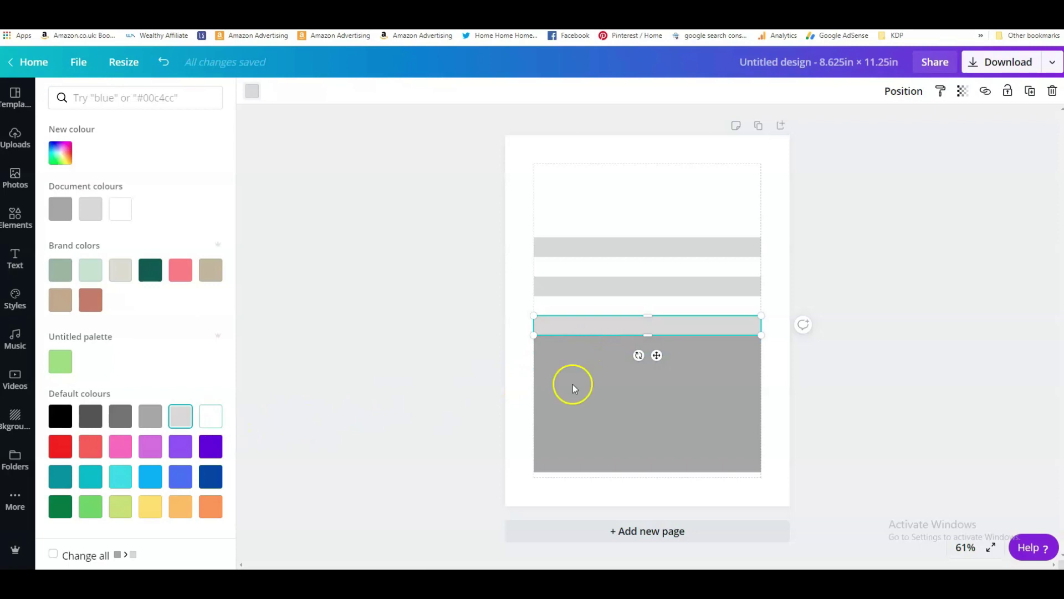
left_click(549, 351)
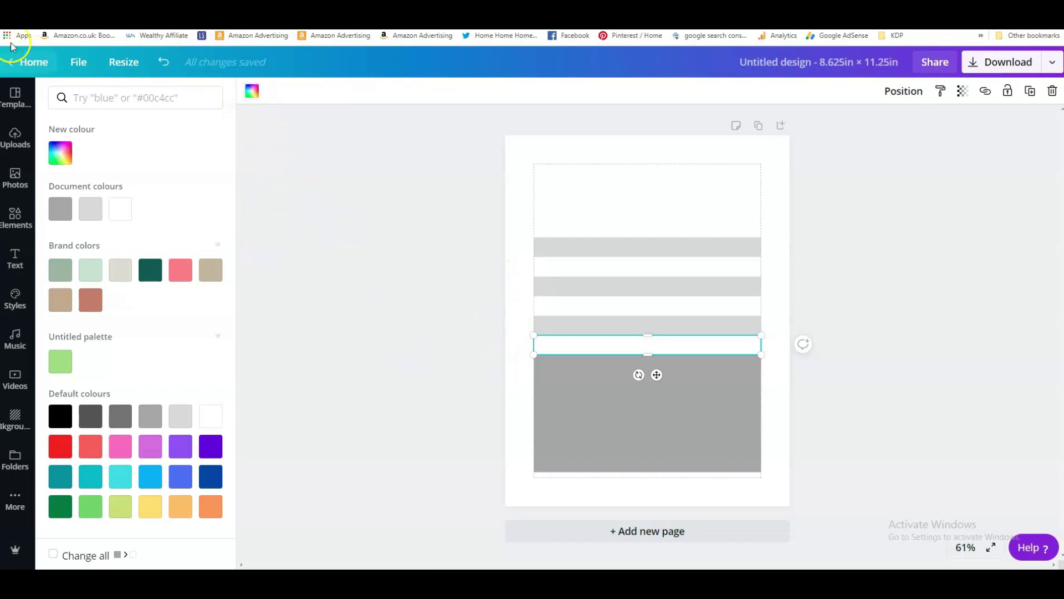
key("Escape")
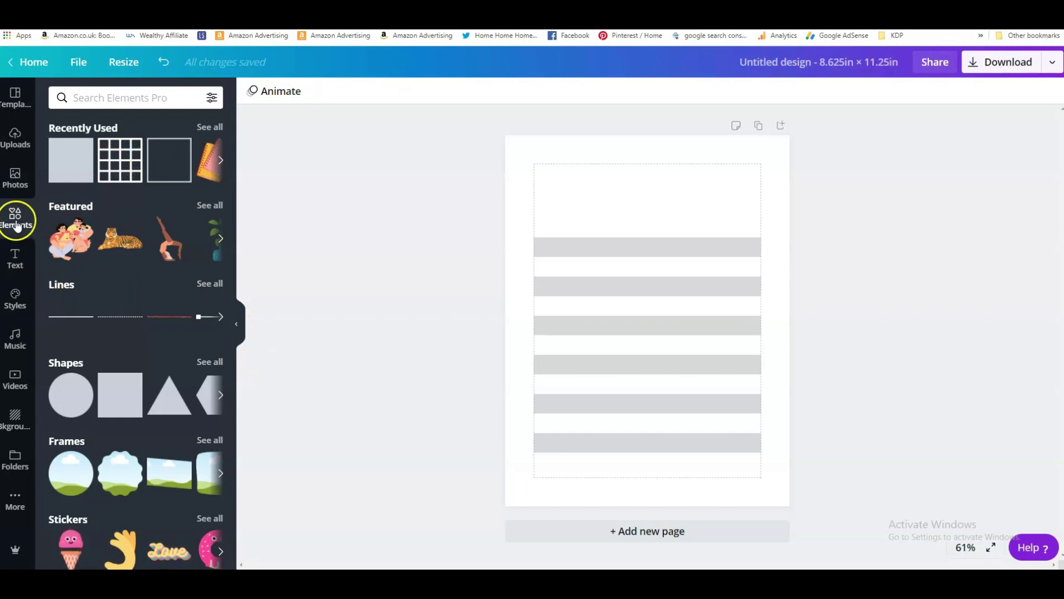
left_click(80, 320)
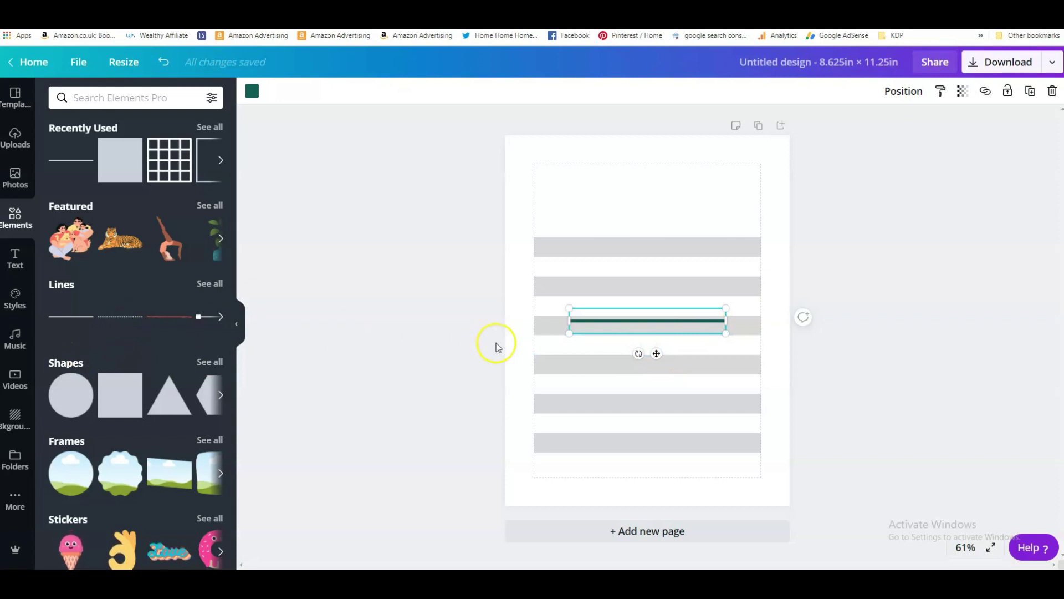
left_click(1052, 93)
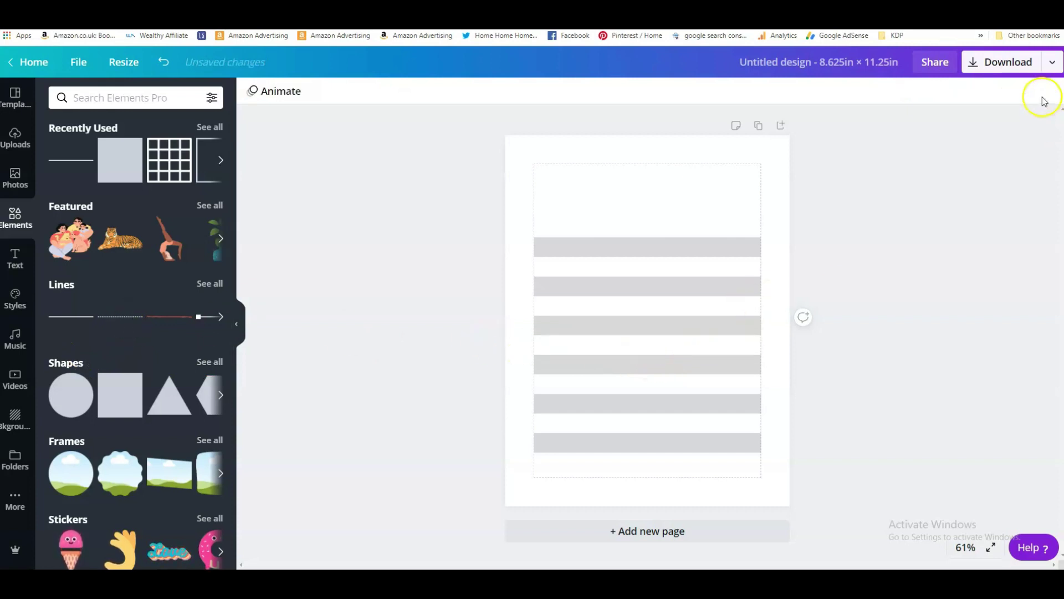
left_click(220, 316)
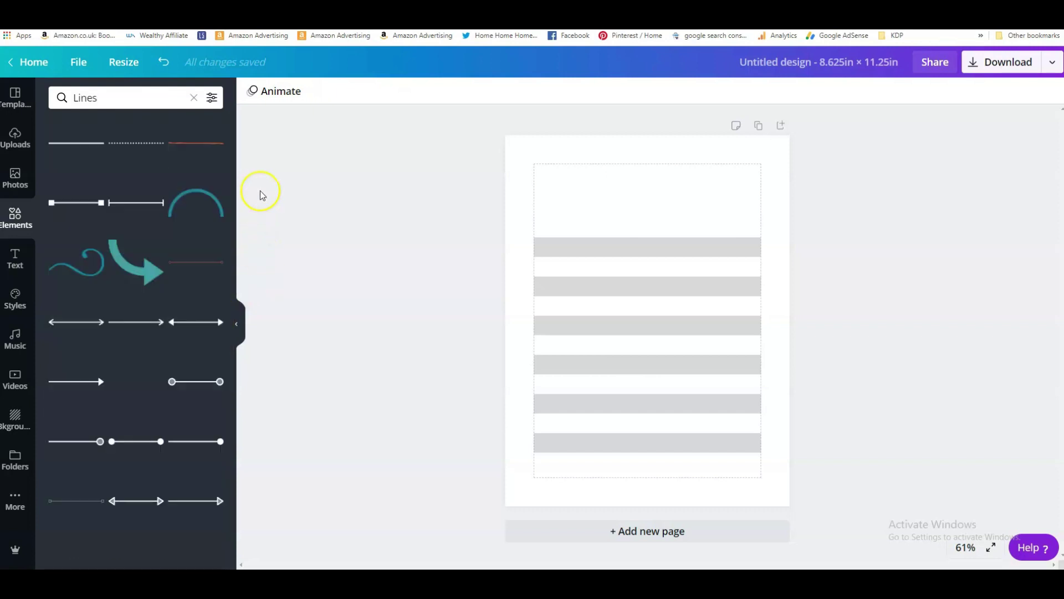
scroll(187, 305, "down", 3)
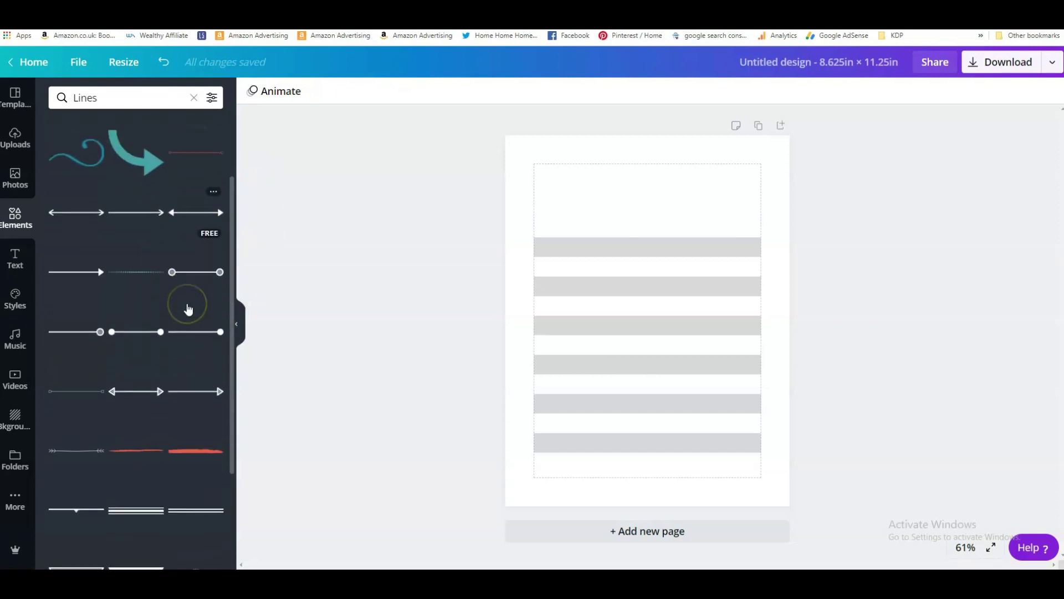
scroll(187, 309, "down", 6)
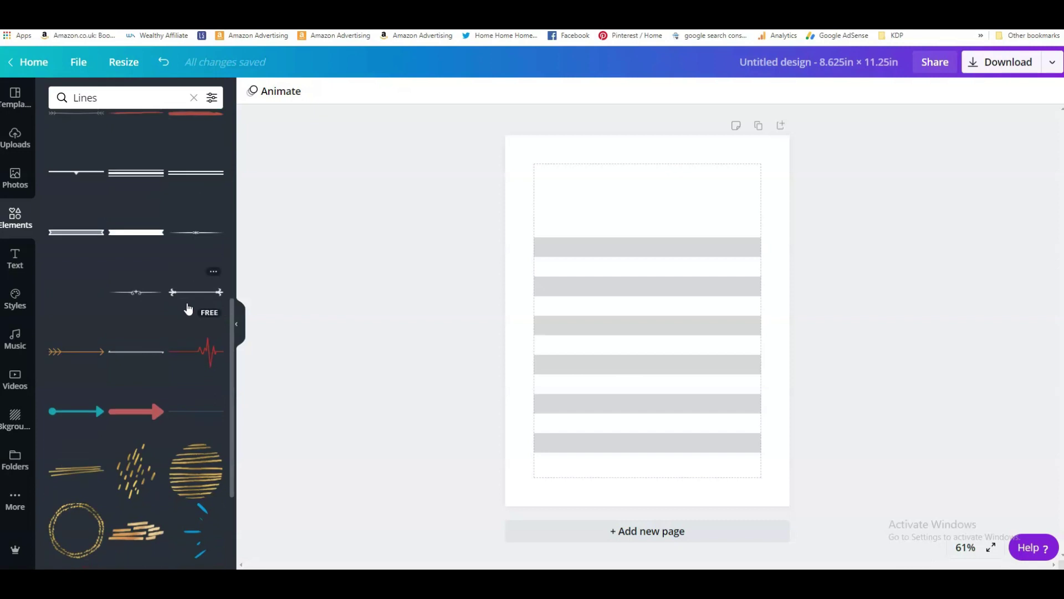
scroll(189, 305, "down", 2)
scroll(191, 304, "up", 3)
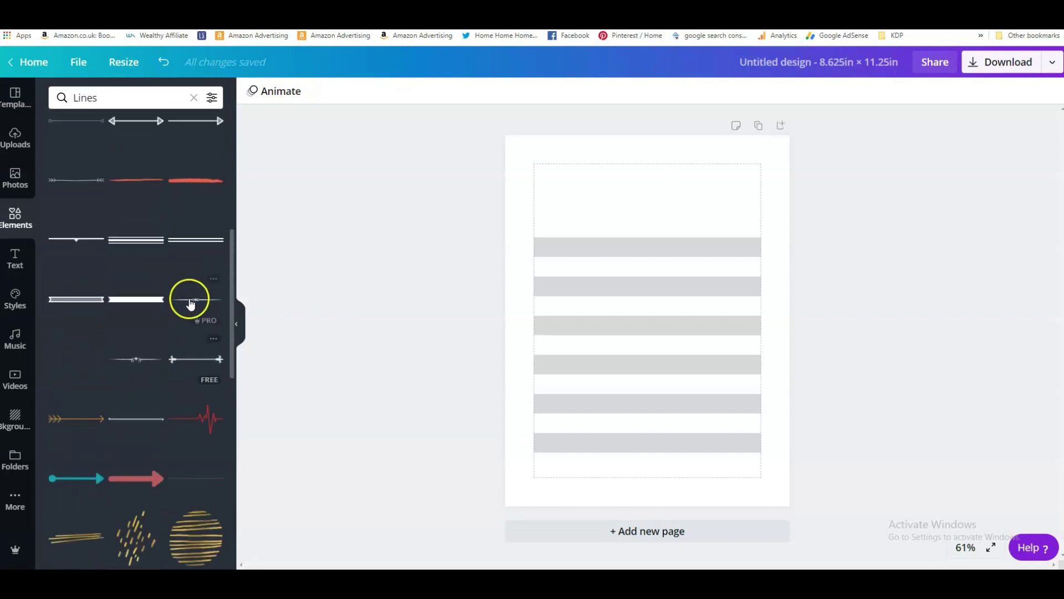
scroll(189, 302, "up", 7)
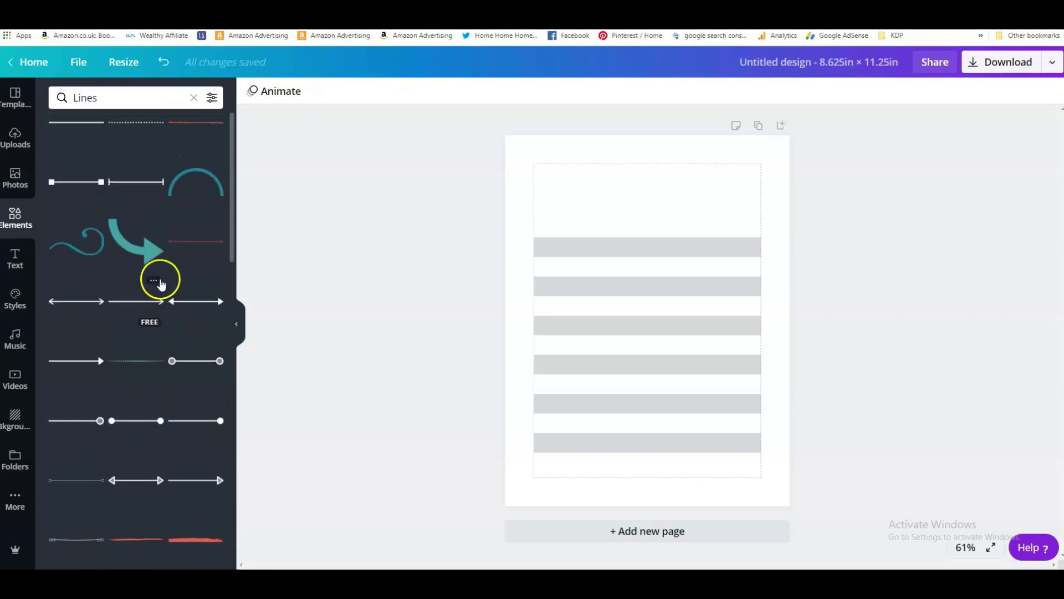
scroll(160, 280, "up", 1)
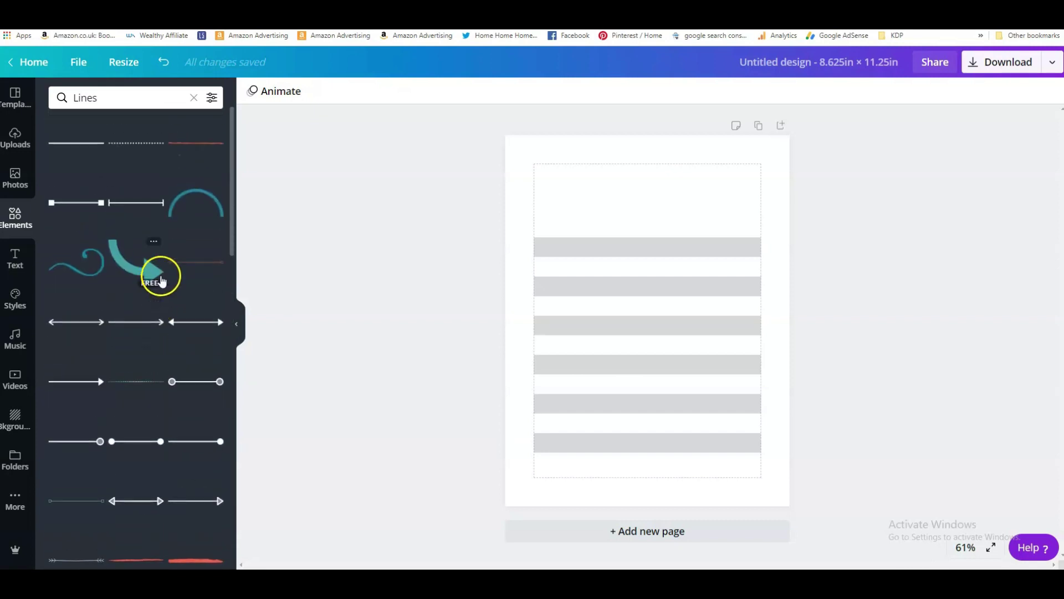
left_click(135, 145)
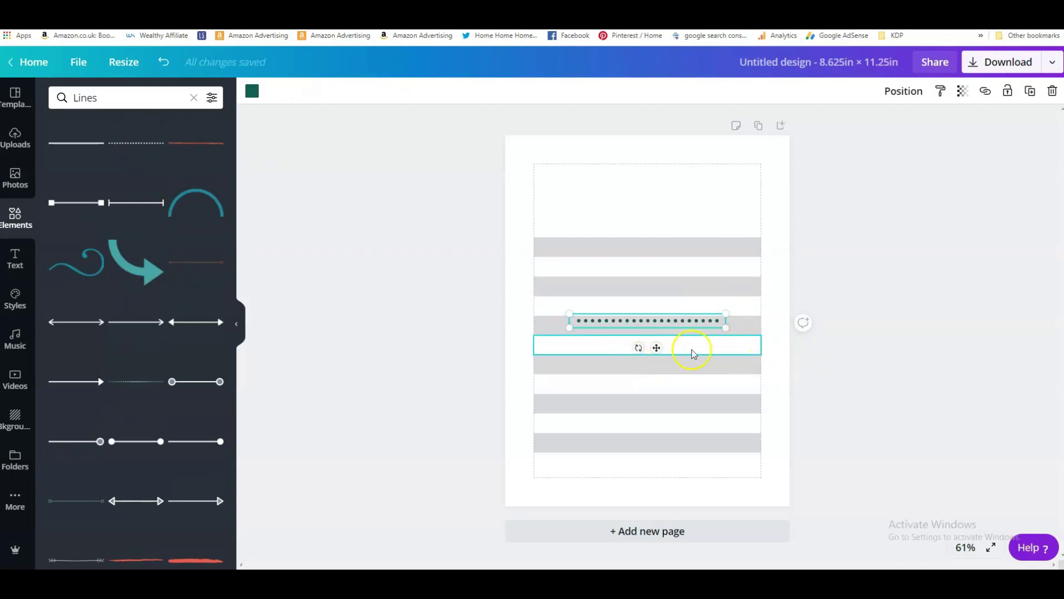
left_click(1051, 93)
left_click(84, 145)
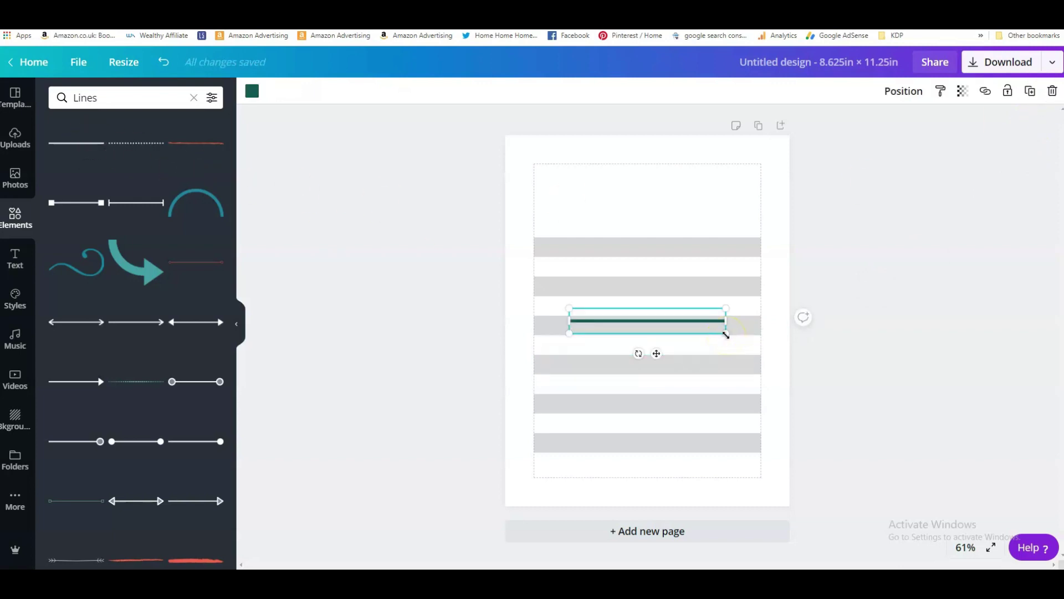
left_click_drag(727, 334, 618, 316)
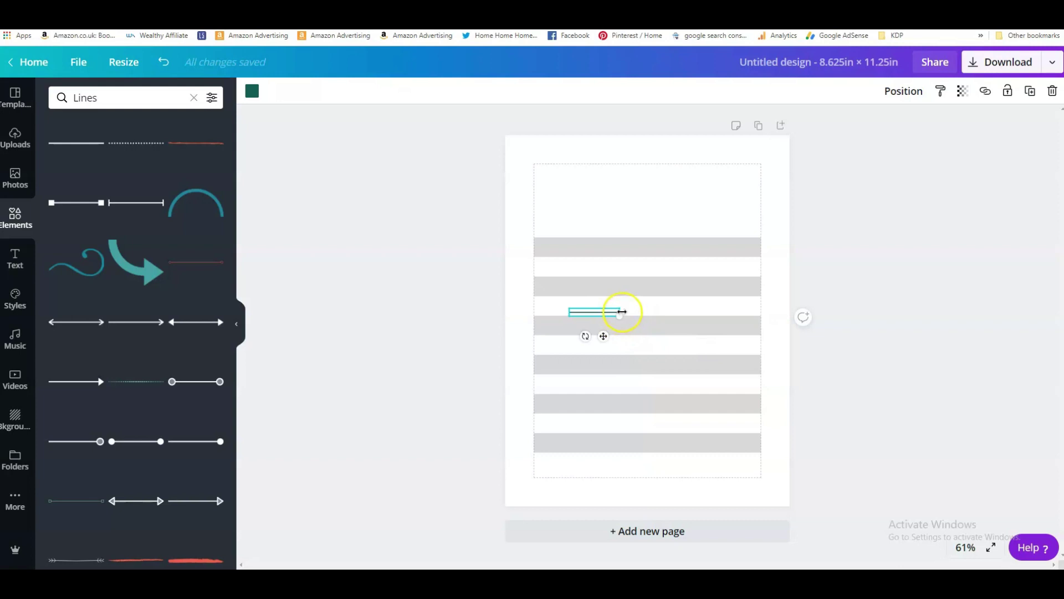
left_click_drag(624, 312, 814, 328)
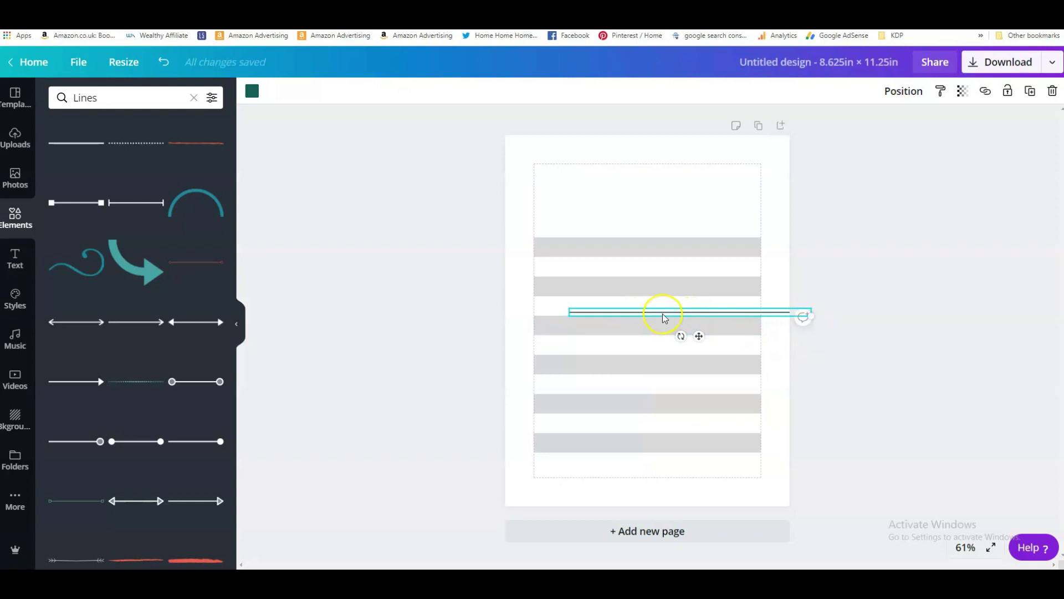
left_click_drag(663, 314, 630, 318)
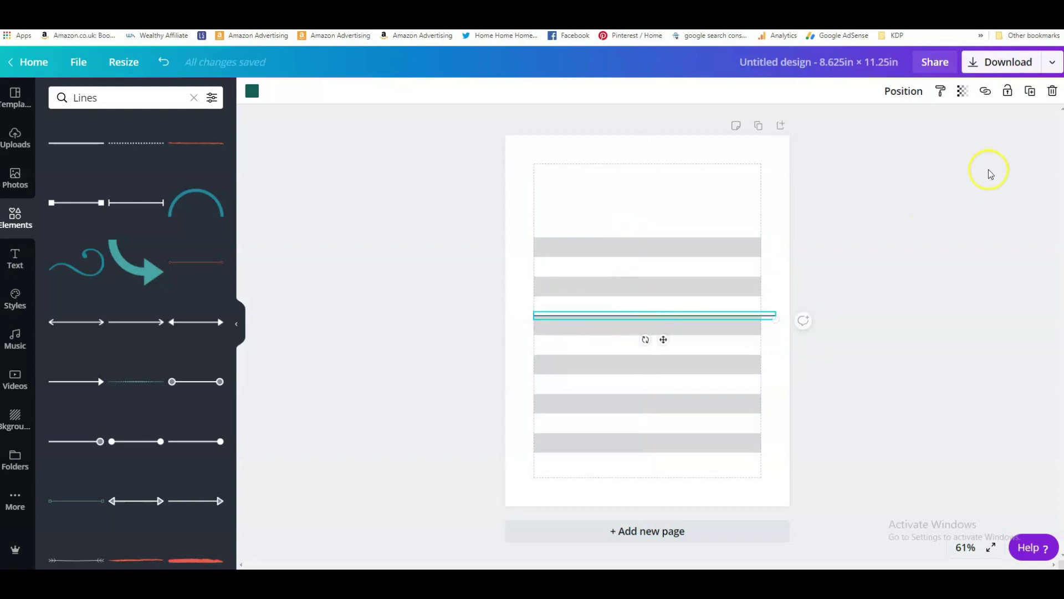
left_click(1050, 96)
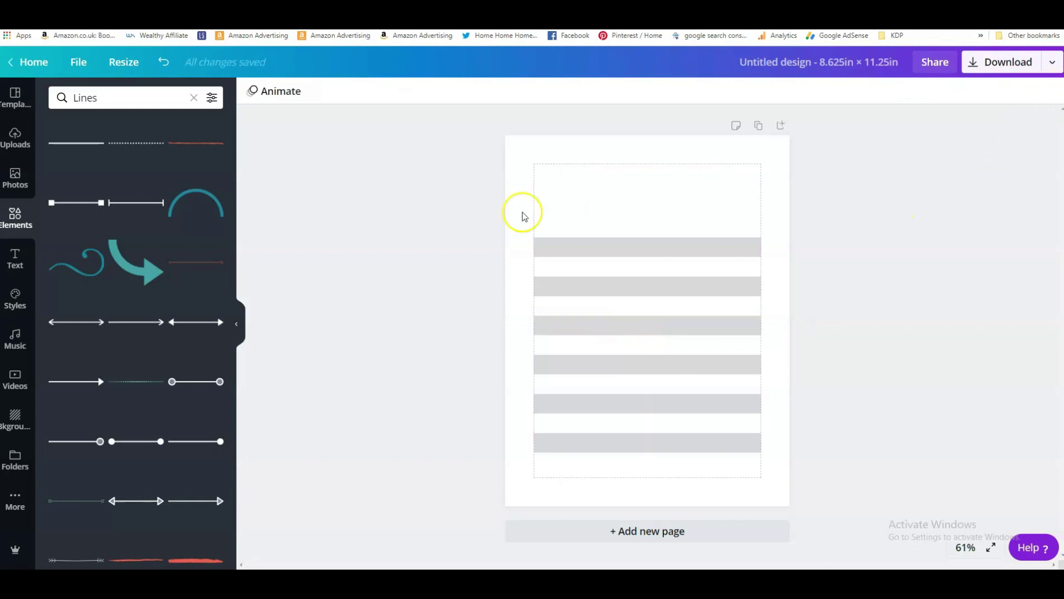
Add a plain solid line, make it thin, lengthen it to about the table's width and rotate it to vertical.
left_click(72, 146)
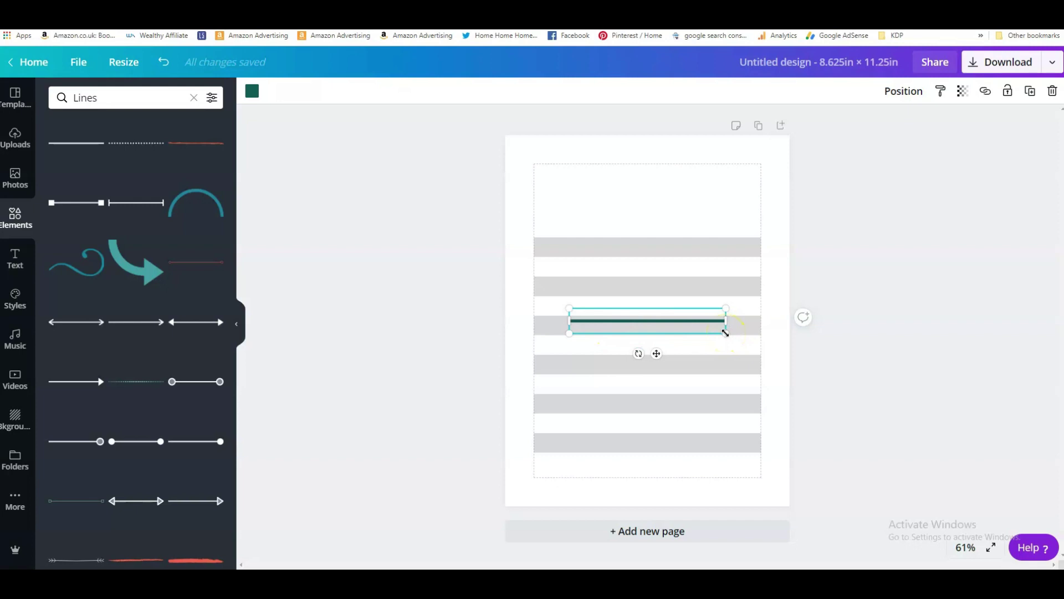
left_click_drag(726, 333, 626, 311)
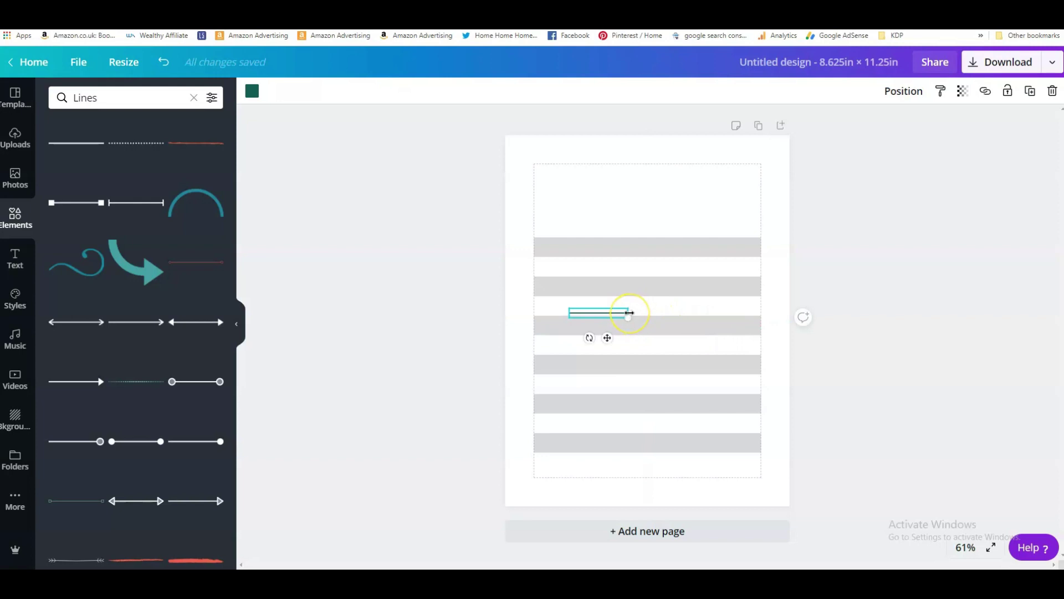
left_click_drag(629, 313, 790, 315)
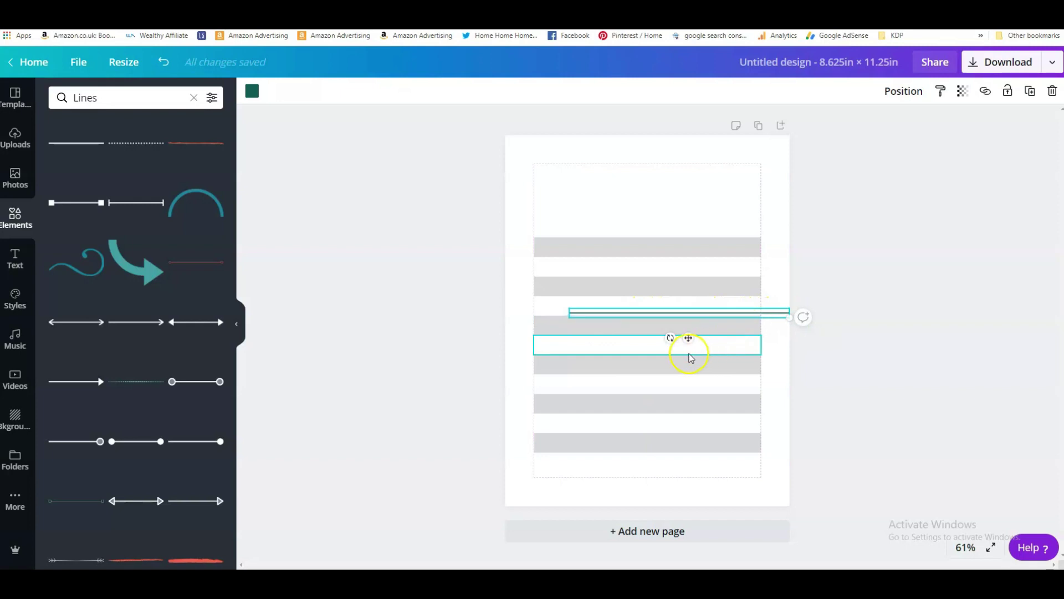
left_click_drag(671, 338, 604, 304)
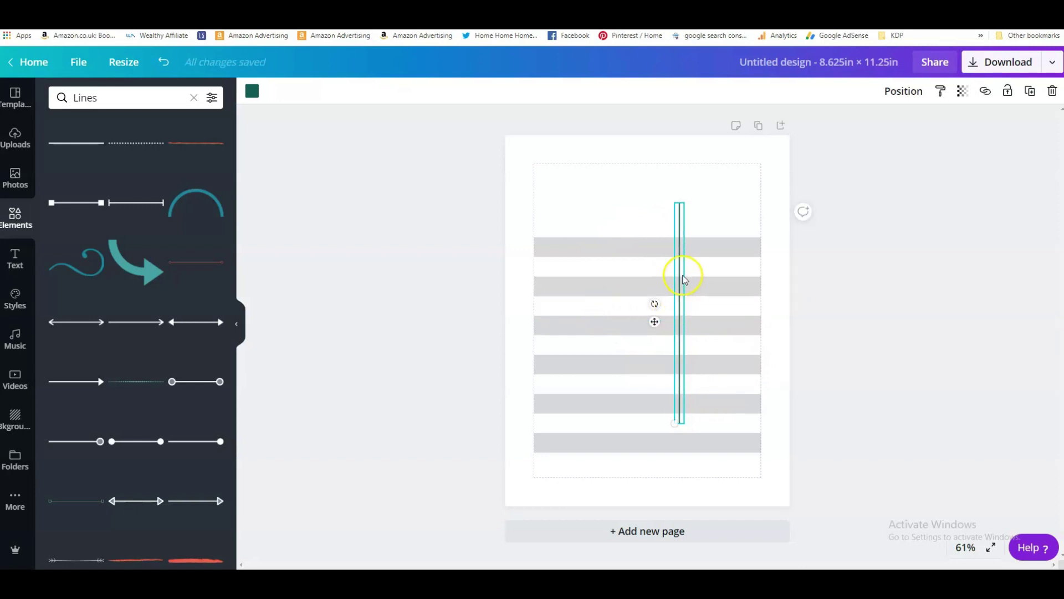
Place the vertical line as the first column divider and extend it from the top stripe down to the bottom margin.
left_click_drag(684, 279, 605, 309)
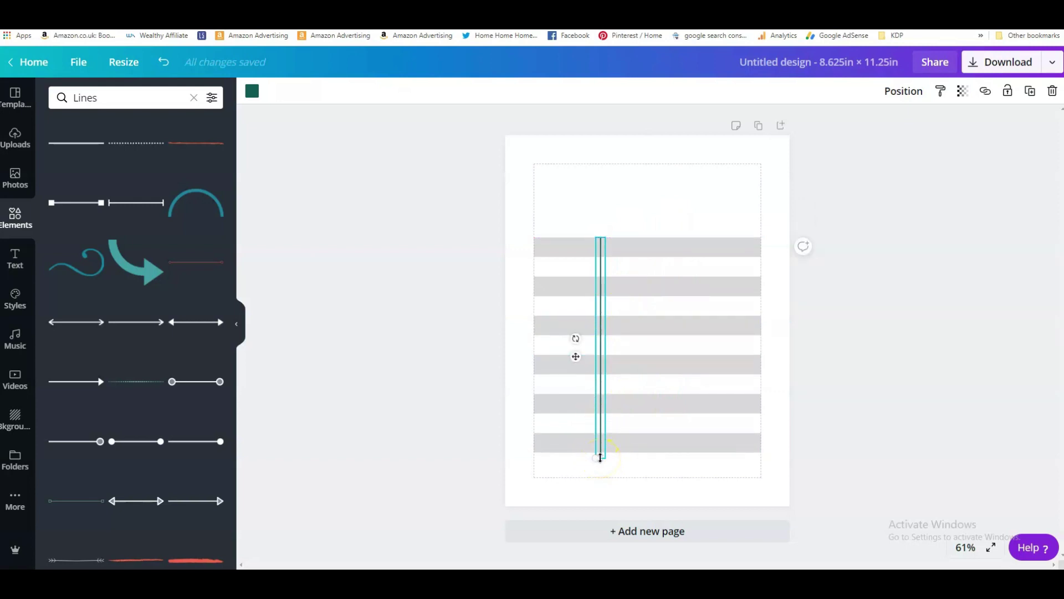
left_click_drag(600, 458, 600, 475)
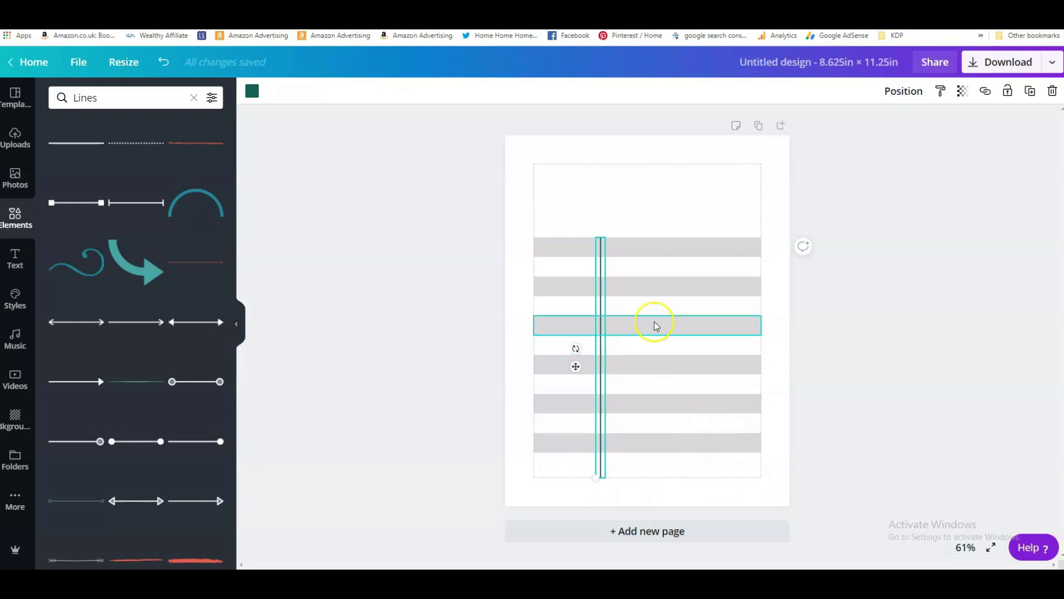
left_click_drag(600, 306, 617, 304)
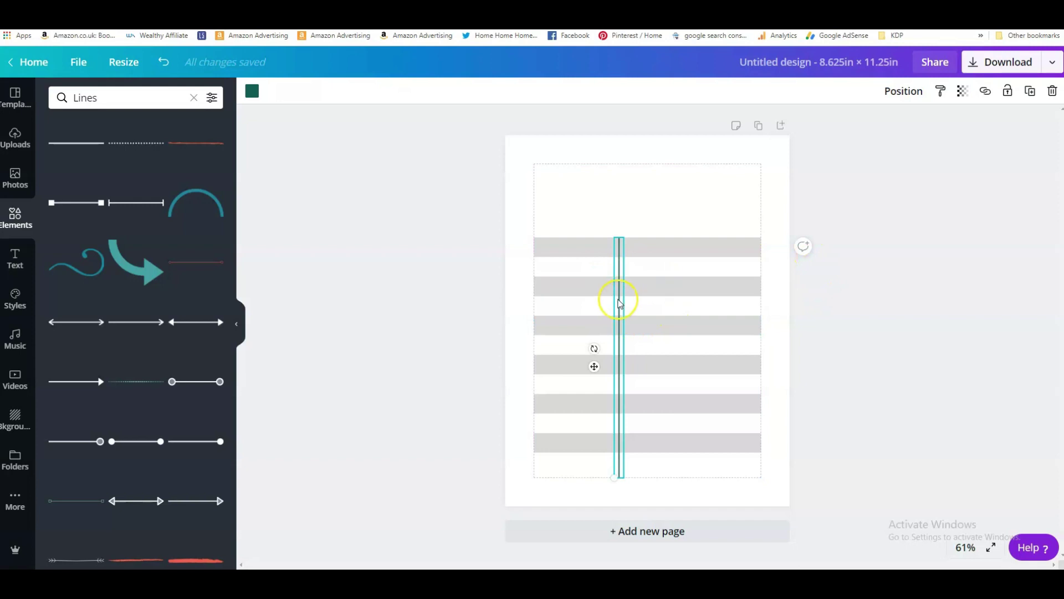
Duplicate the vertical divider twice and space the copies evenly across the table to form four columns.
left_click(1034, 98)
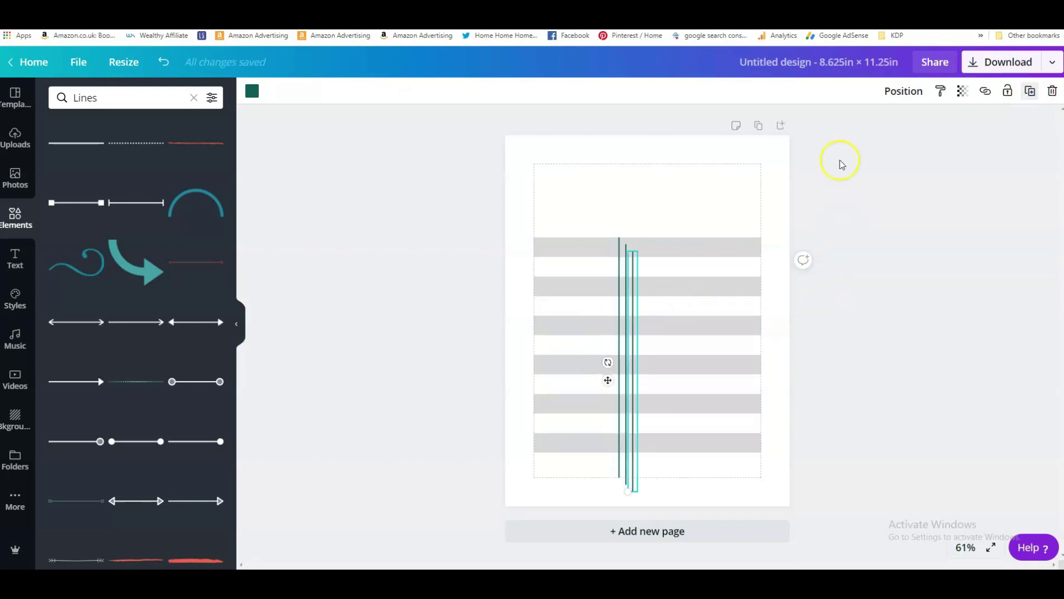
left_click_drag(632, 335, 724, 321)
left_click(627, 326, "shift")
left_click_drag(627, 326, 672, 314)
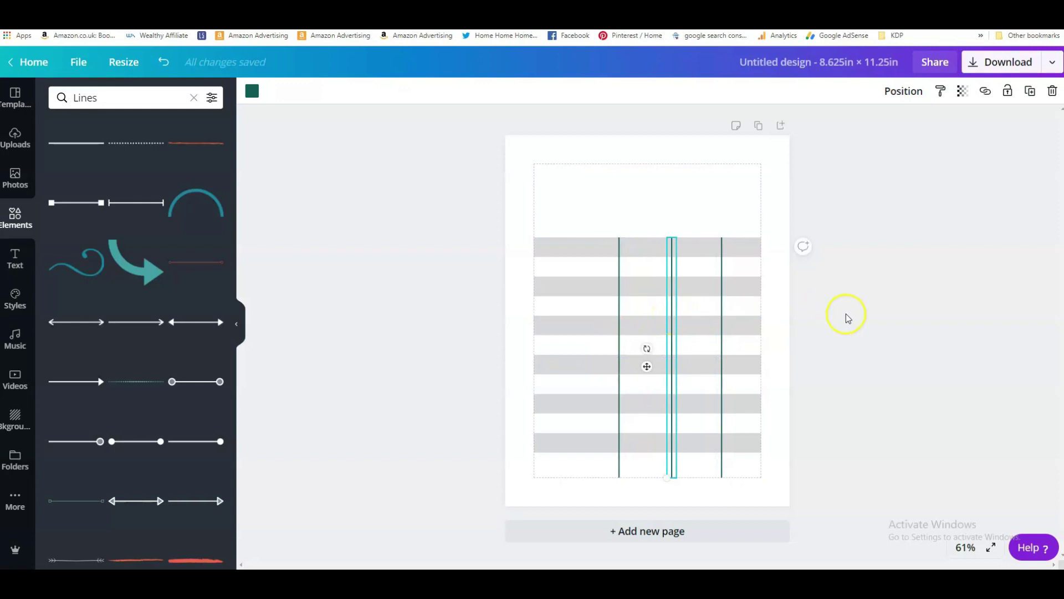
left_click(850, 308)
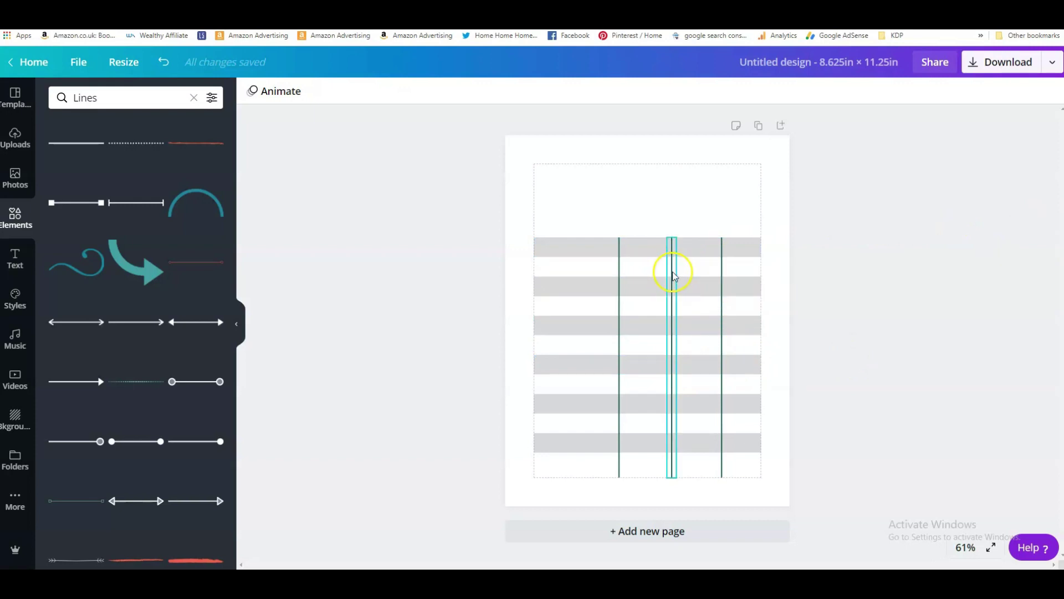
left_click_drag(673, 276, 672, 271)
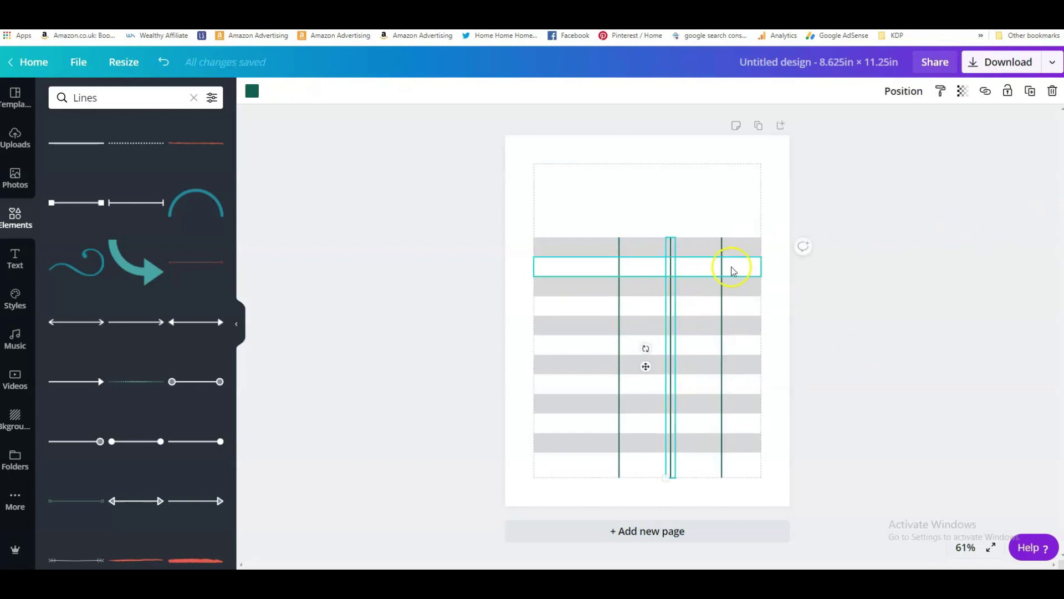
left_click(700, 225)
Recolour all three vertical dividers medium grey, slightly darker than the stripes.
left_click(620, 294)
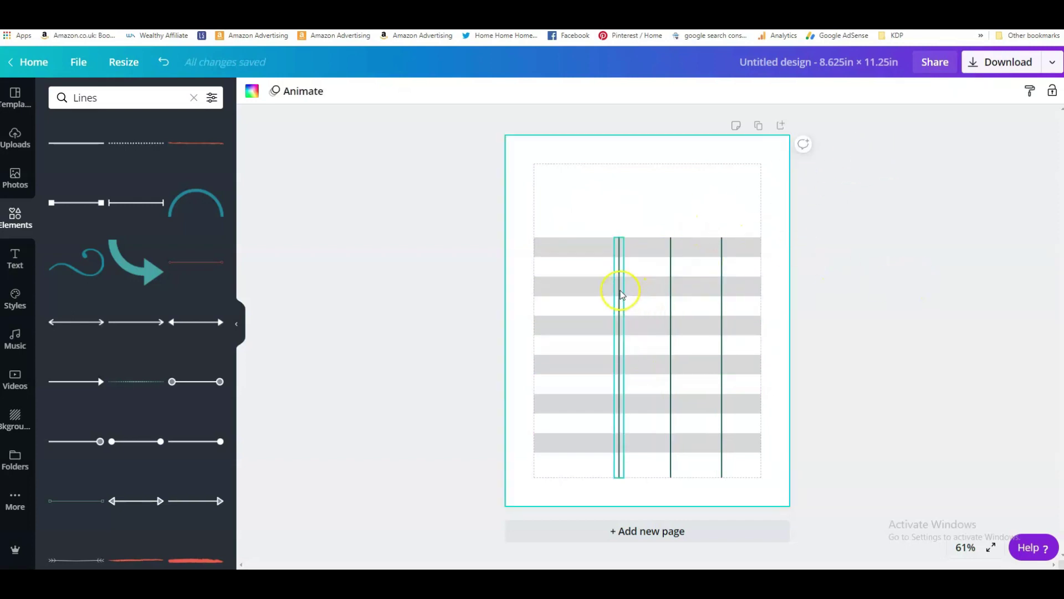
left_click(252, 91)
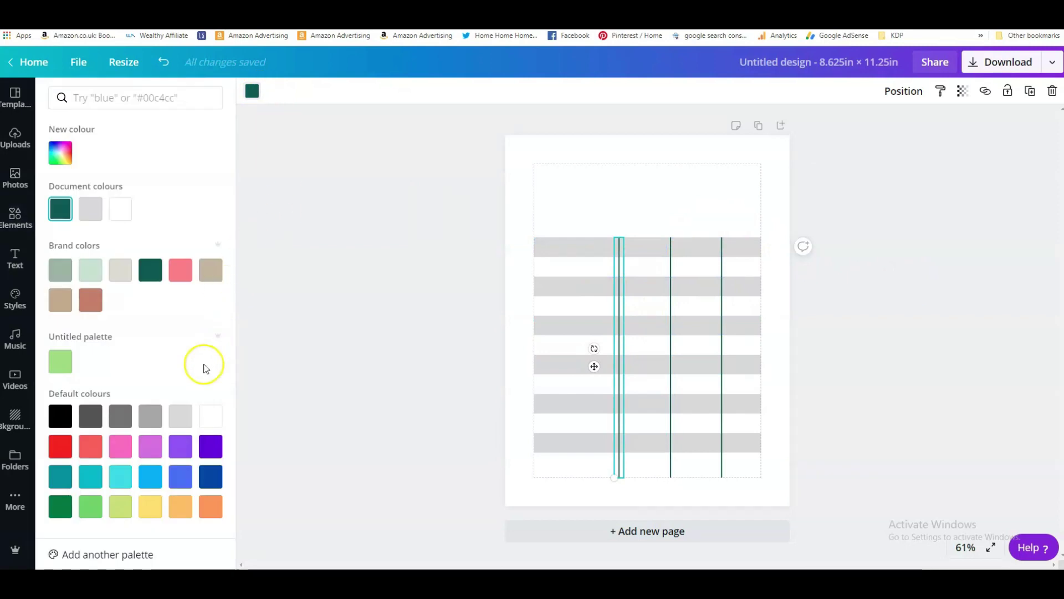
left_click(157, 415)
left_click(668, 286)
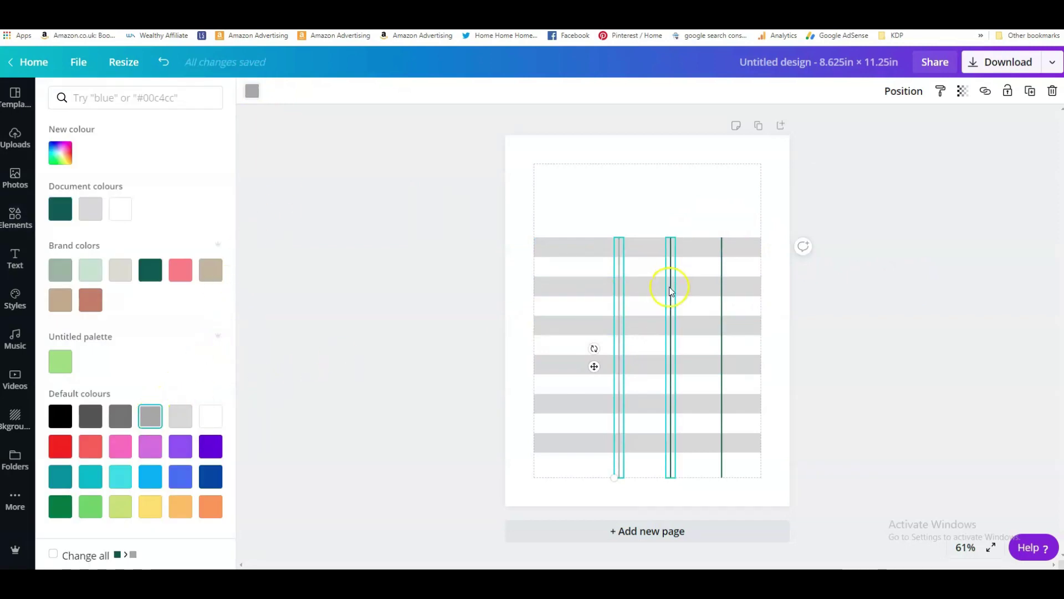
left_click(150, 416)
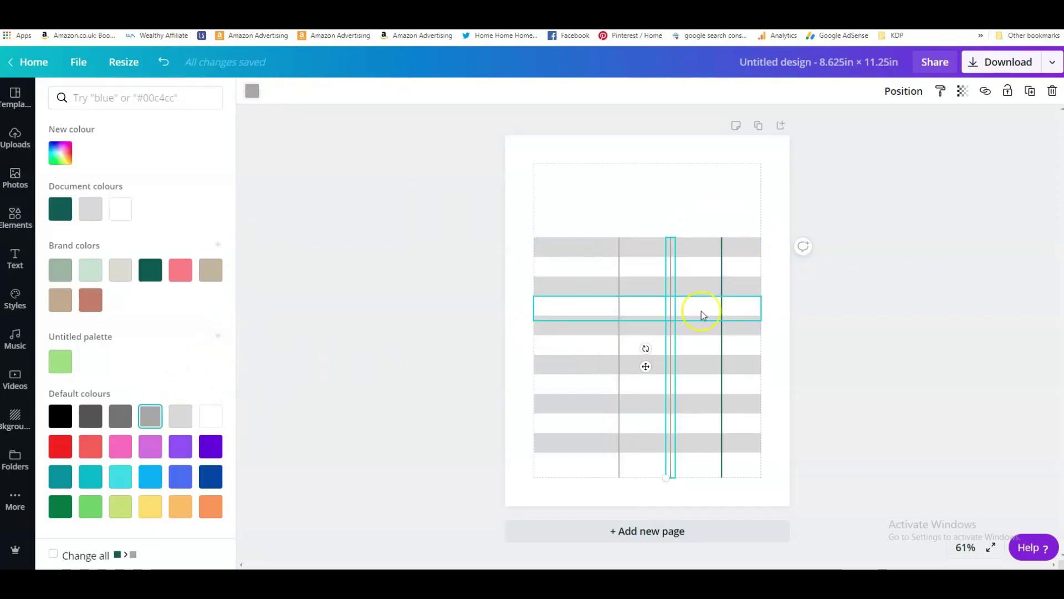
left_click(721, 316)
left_click(150, 416)
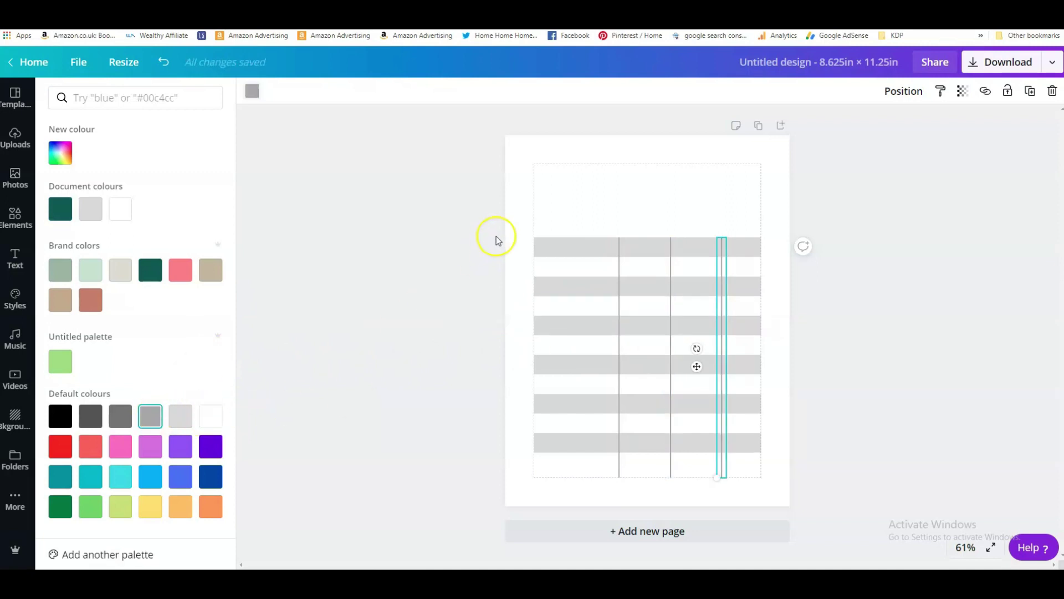
key("Escape")
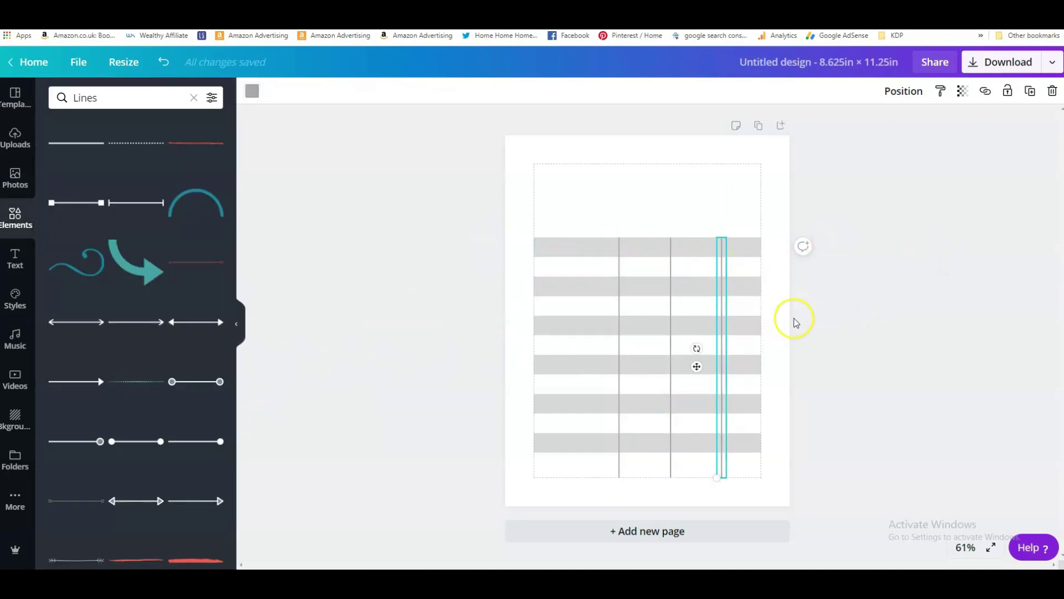
left_click(776, 320)
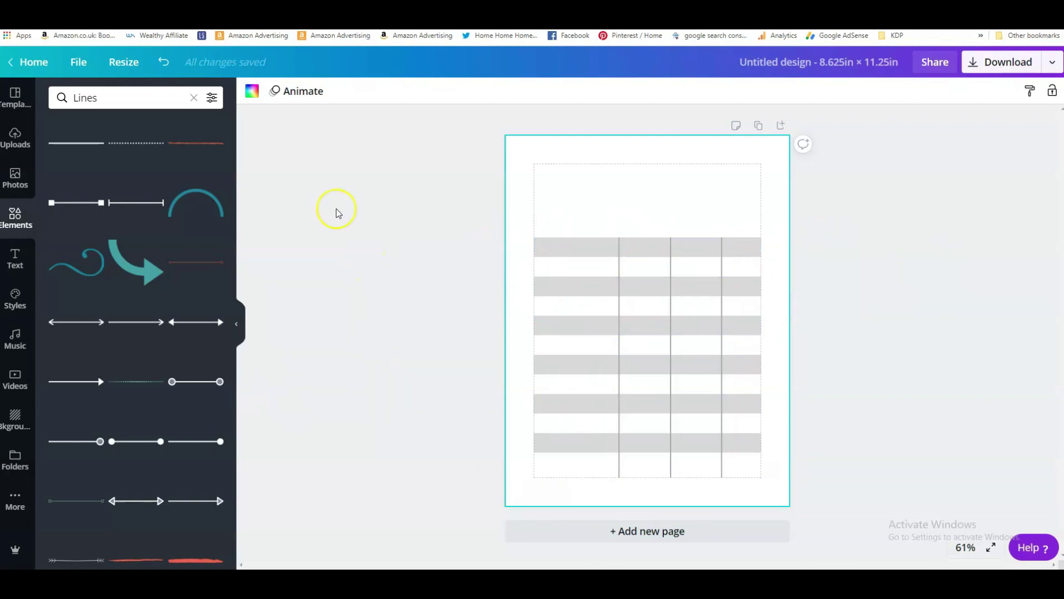
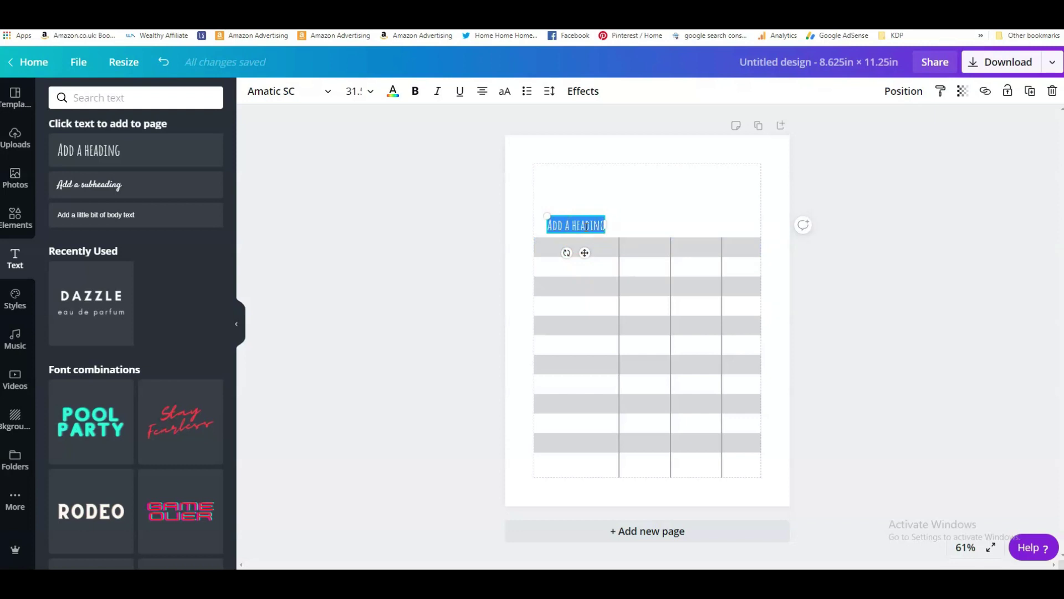
Title the first column "Bill" and place a copy of that heading above the second column, reworded as "Amount".
type("Bill")
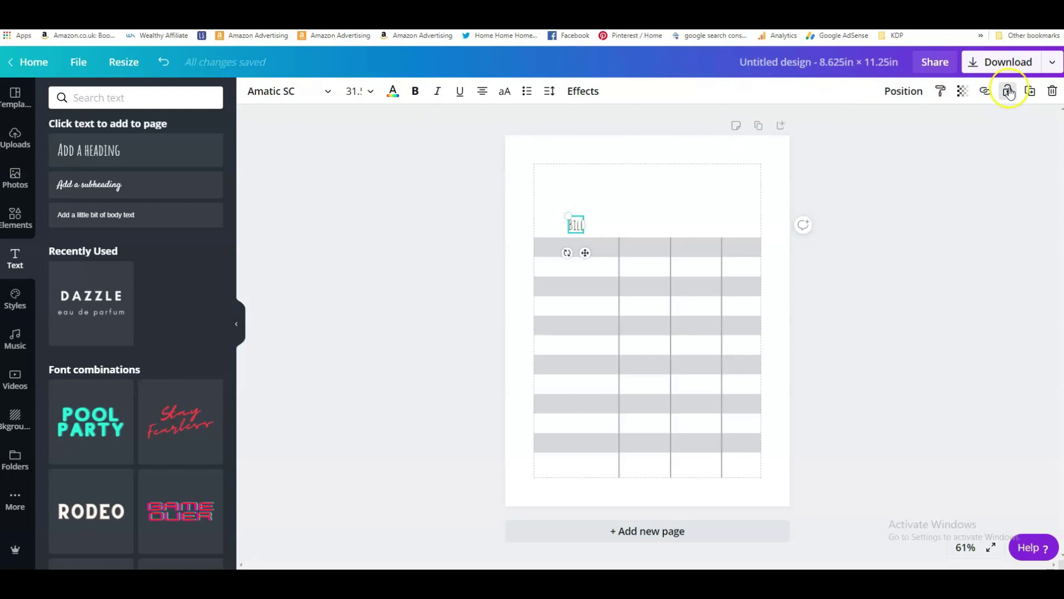
left_click(1030, 91)
left_click_drag(593, 261, 647, 248)
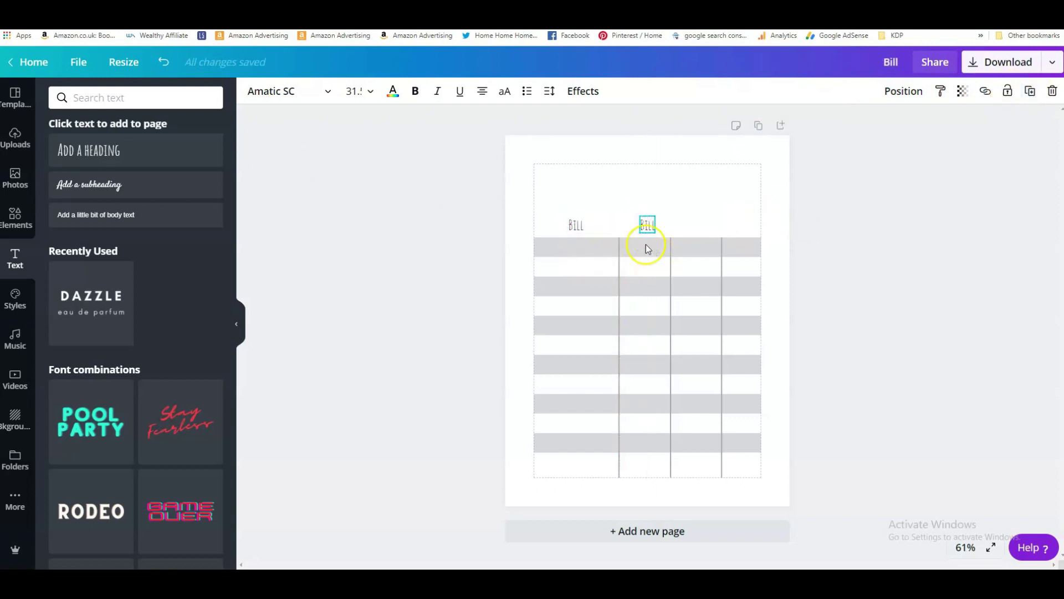
type("Amon")
key("BackSpace")
type("unt")
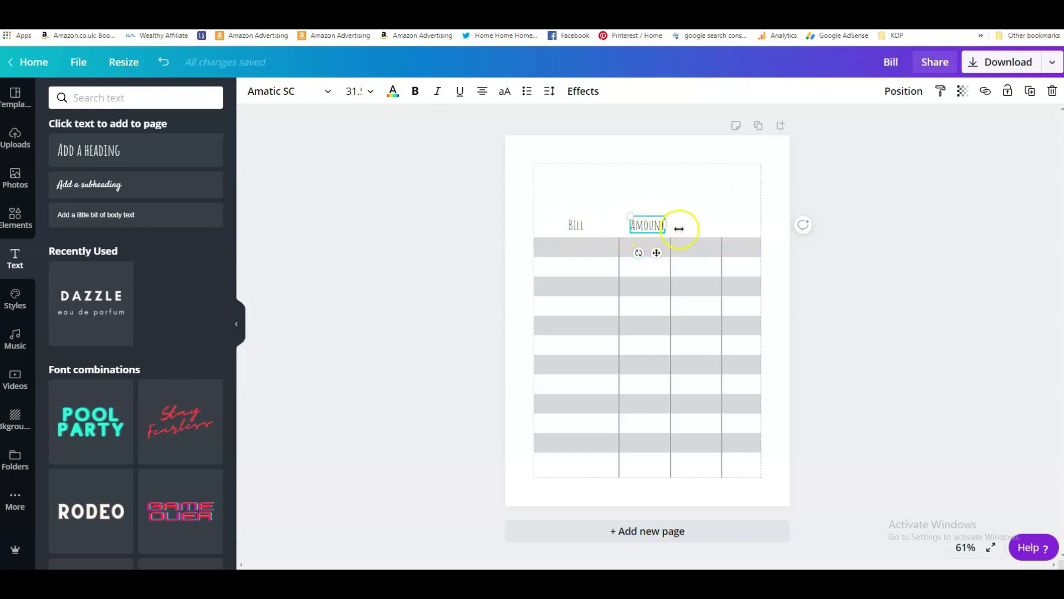
Duplicate the Amount heading above the third column and change its text to "Date Due".
left_click(1030, 92)
left_click_drag(663, 260, 708, 255)
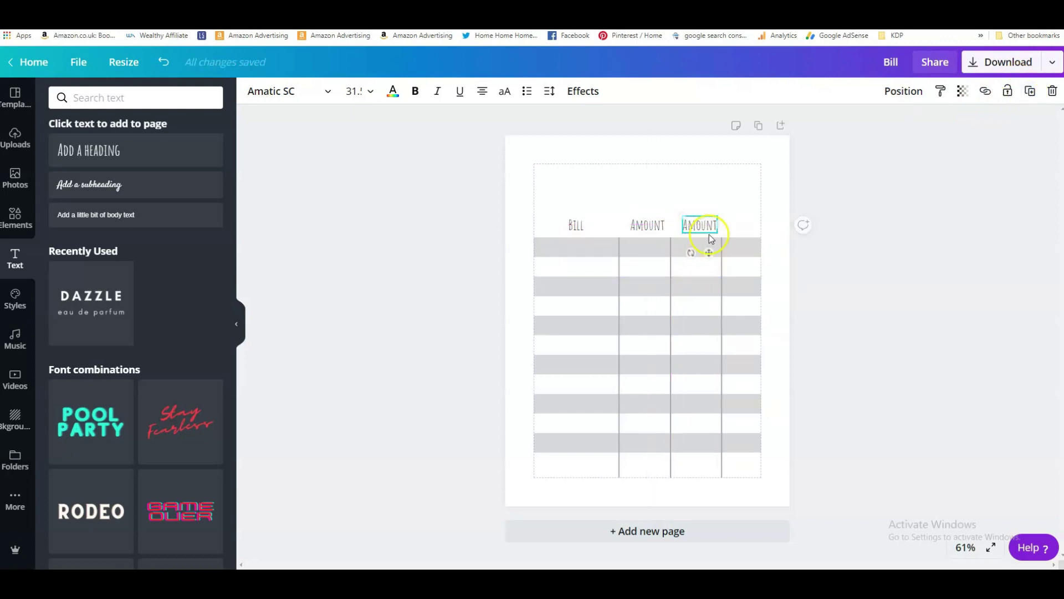
double_click(709, 225)
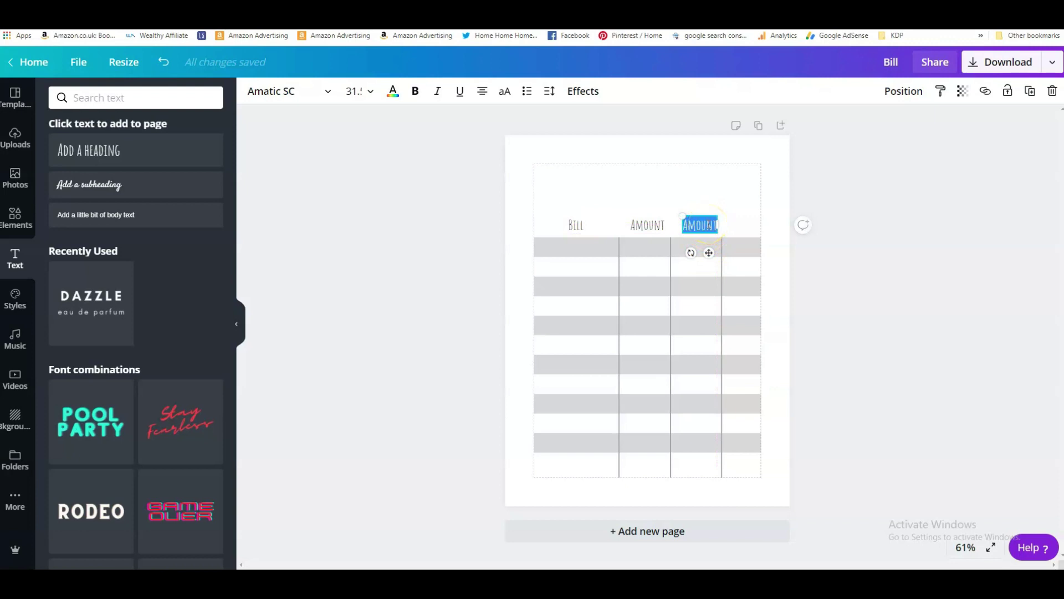
type("DATE DU")
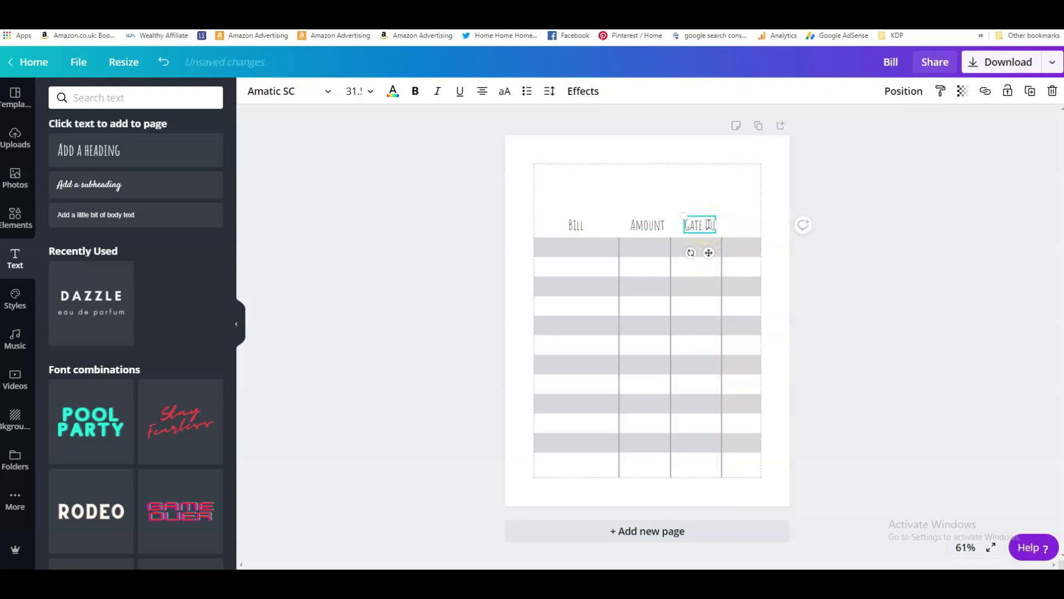
key("BackSpace")
key("BackSpace")
key("BackSpace")
key("BackSpace")
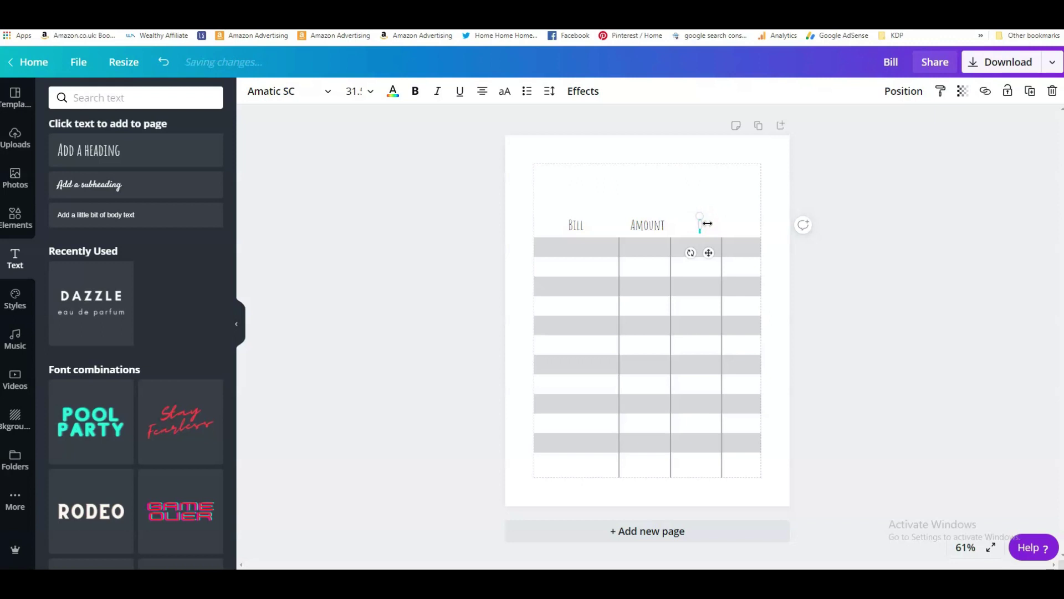
type("DATE DUE")
left_click(712, 255)
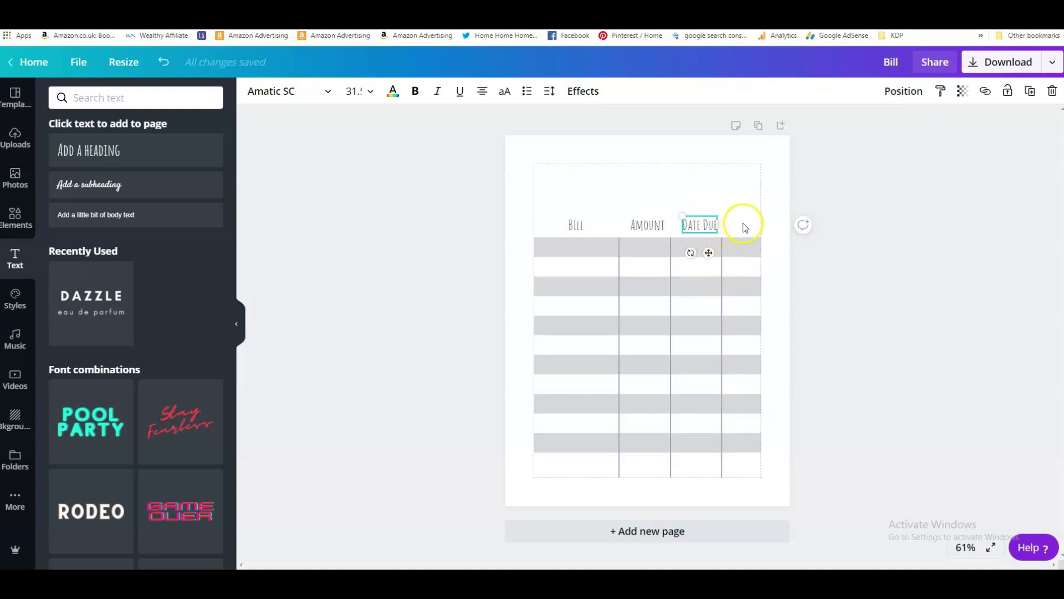
Duplicate the Date Due heading above the fourth column, reword it as "Date Paid" and widen its text box to fit one line.
left_click(1030, 91)
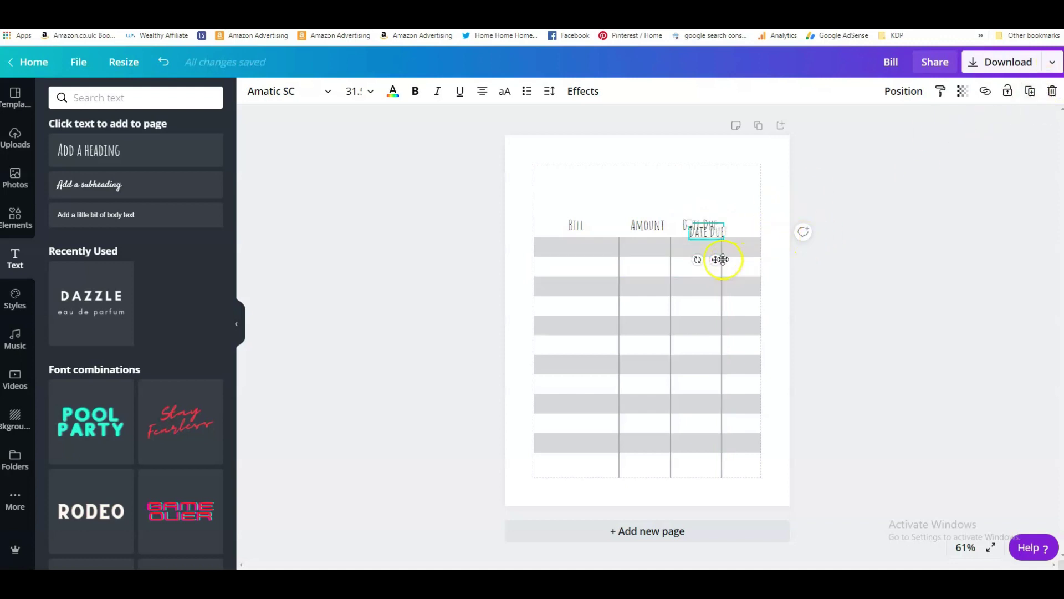
left_click_drag(715, 259, 752, 253)
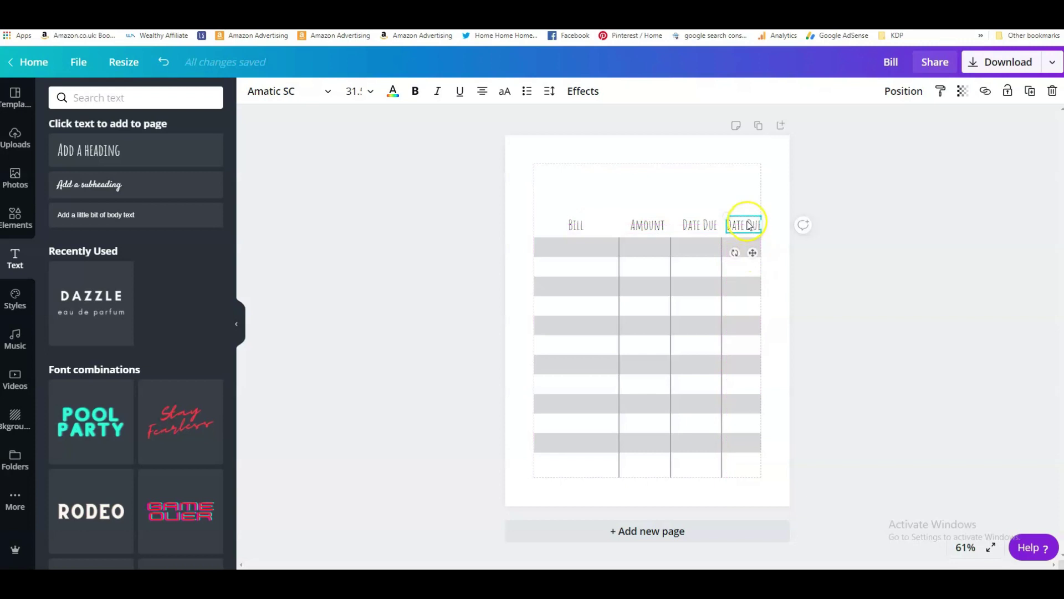
type("DATE")
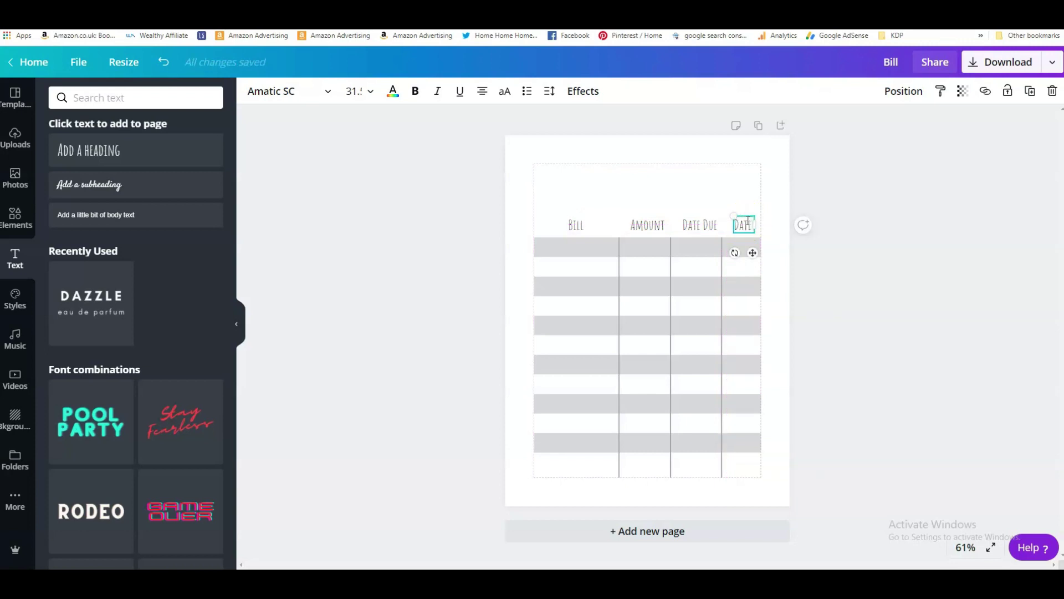
type(" PAID")
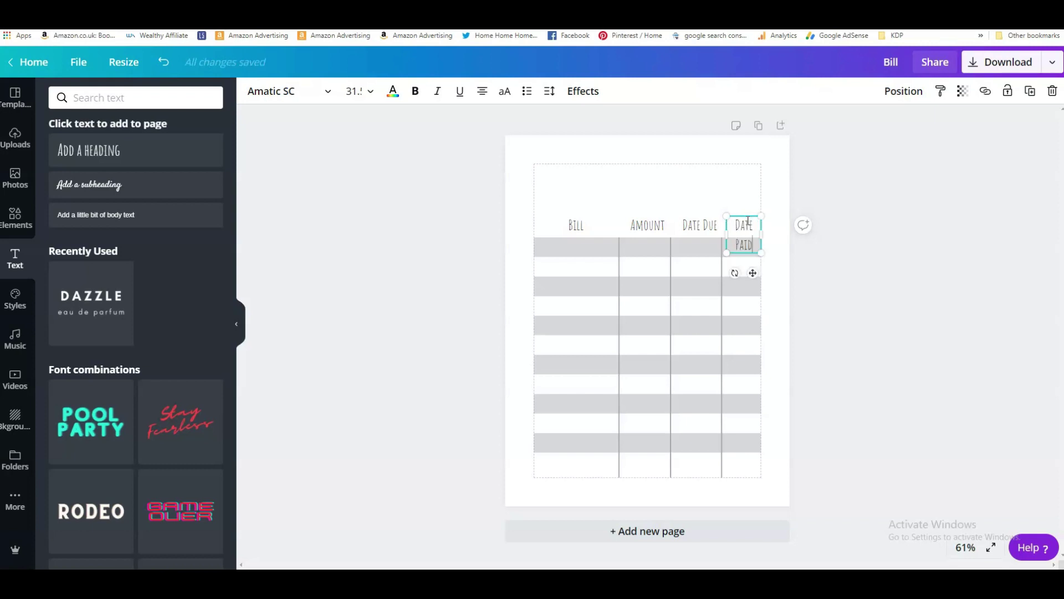
left_click(759, 236)
left_click_drag(765, 233, 771, 232)
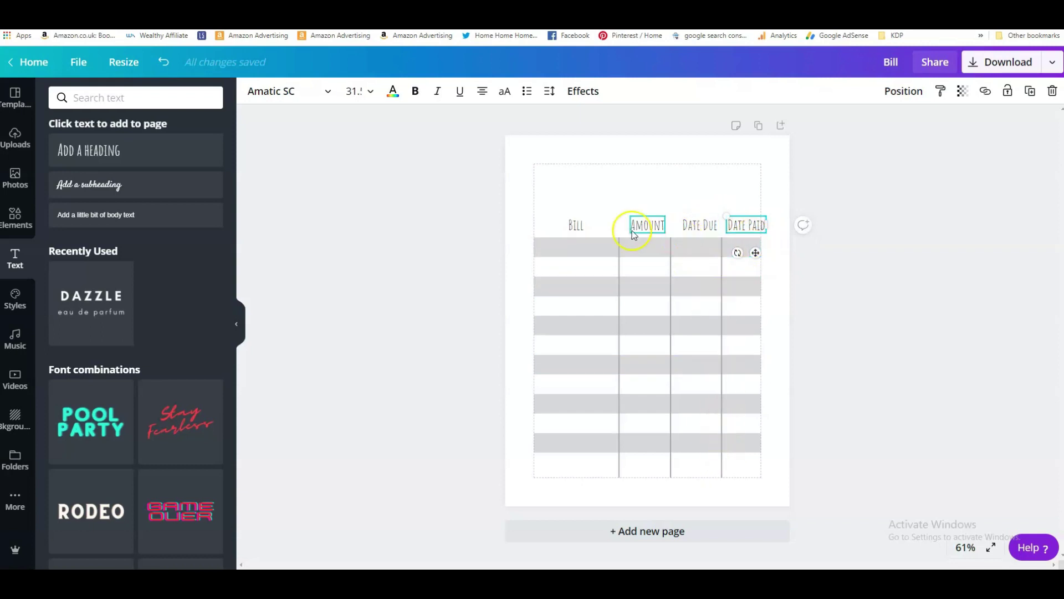
Align the Bill, Amount, Date Due and Date Paid headings with the left edges of their columns.
left_click_drag(647, 227, 642, 225)
left_click(697, 227)
left_click_drag(705, 228, 683, 223)
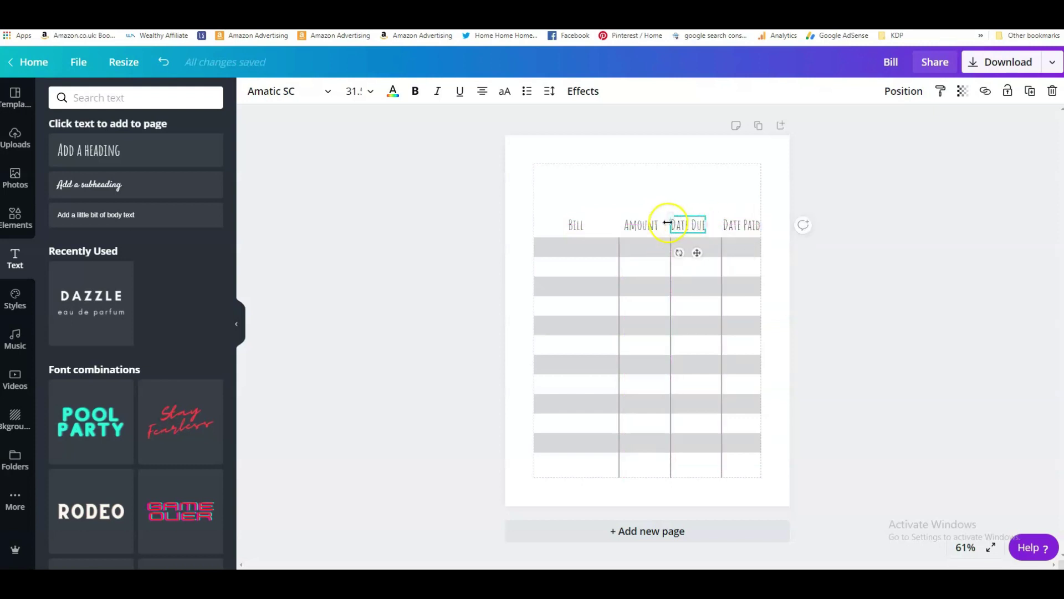
left_click(651, 232)
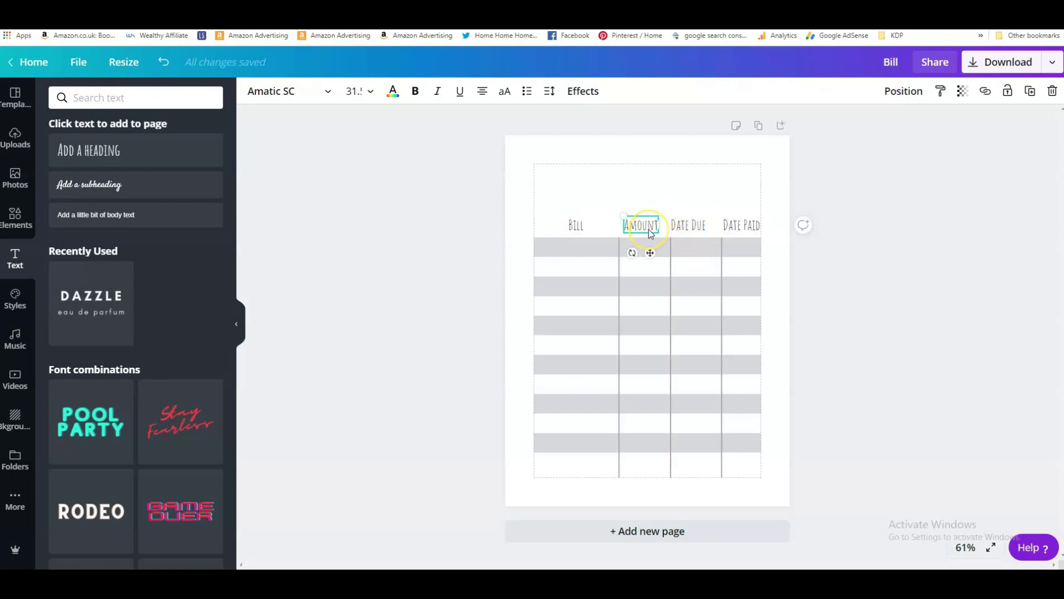
left_click_drag(651, 232, 536, 225)
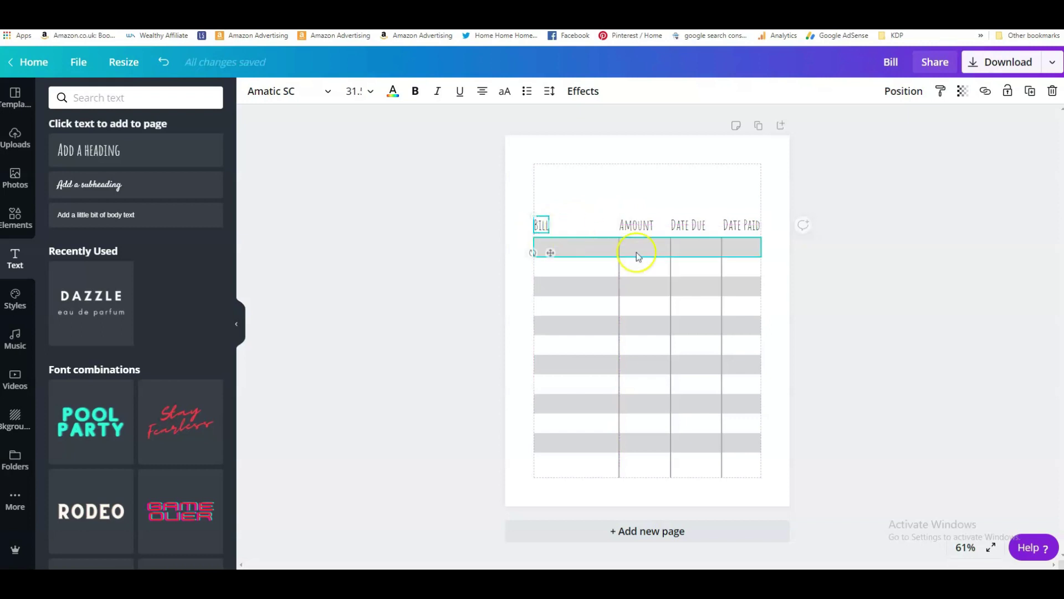
left_click(876, 383)
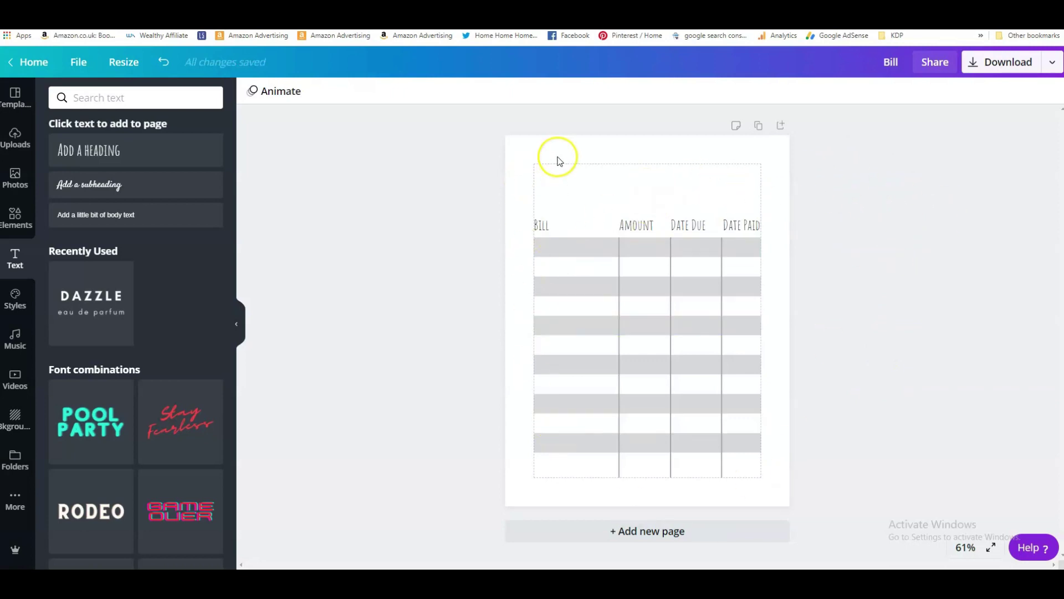
Hide the page margins to view the layout without guides.
left_click(577, 191)
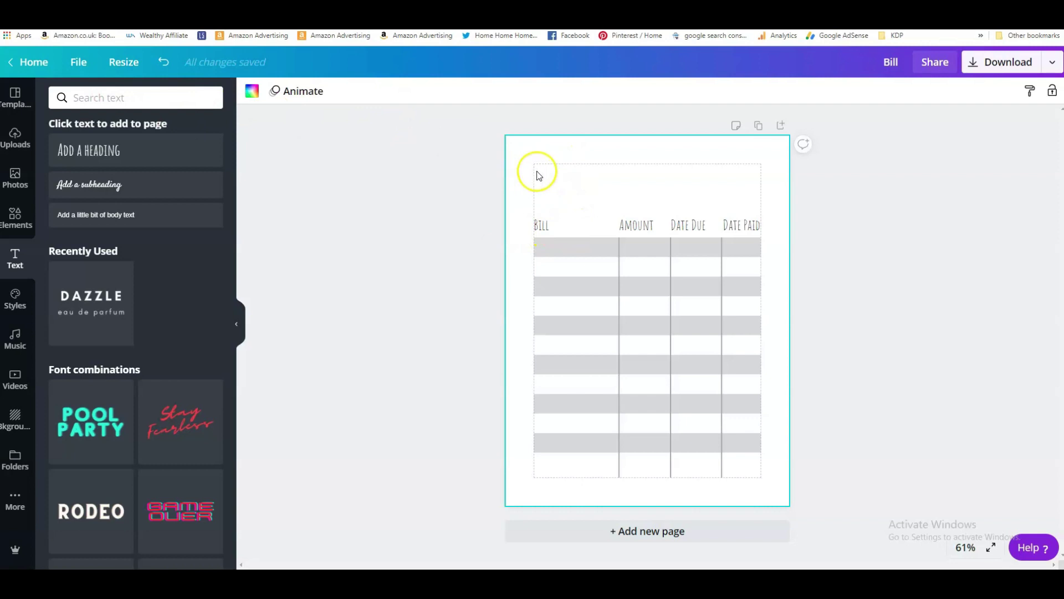
left_click(82, 63)
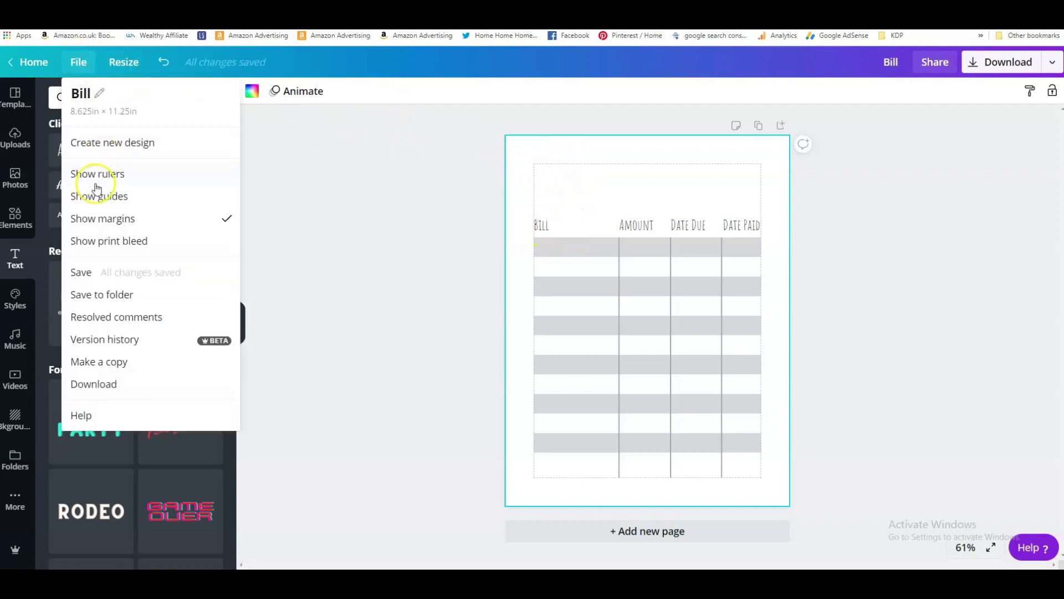
left_click(109, 218)
left_click(372, 255)
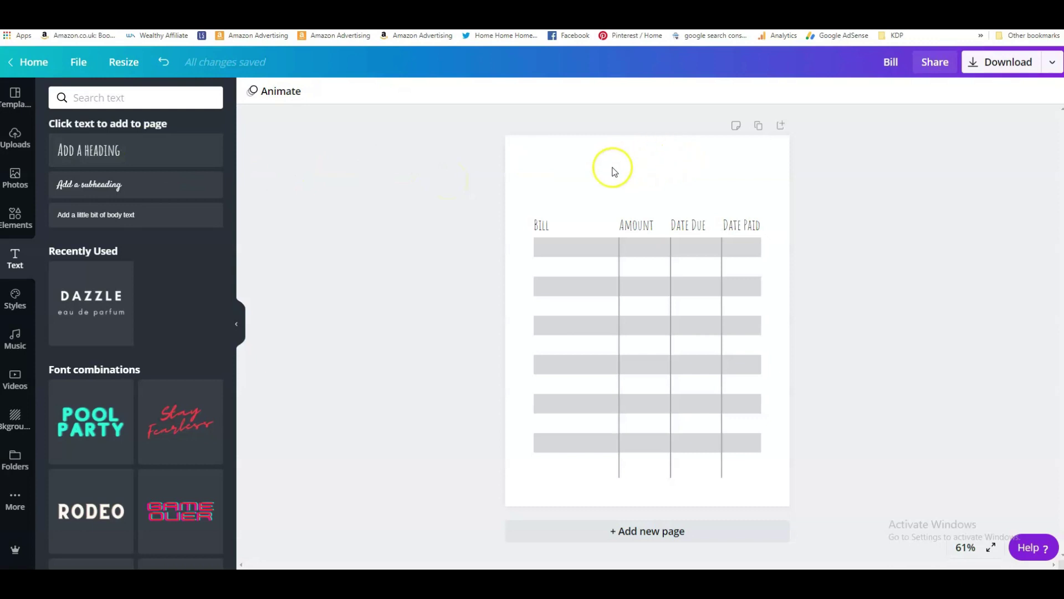
Add a heading reading "Bill Organizer" centred above the table's column headings.
left_click(90, 148)
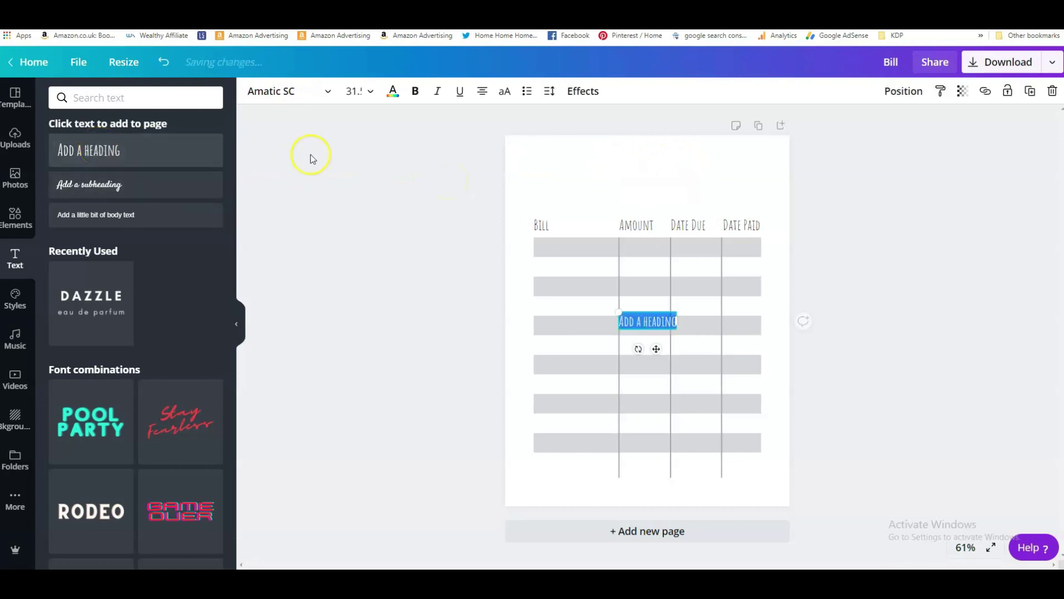
left_click_drag(656, 351, 657, 210)
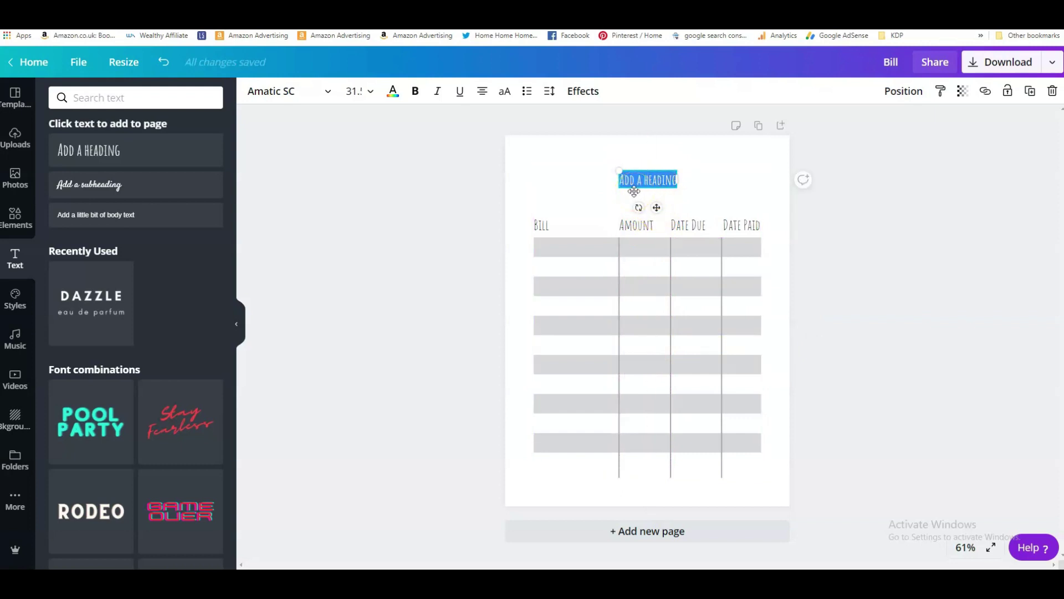
type("Bill Organizer")
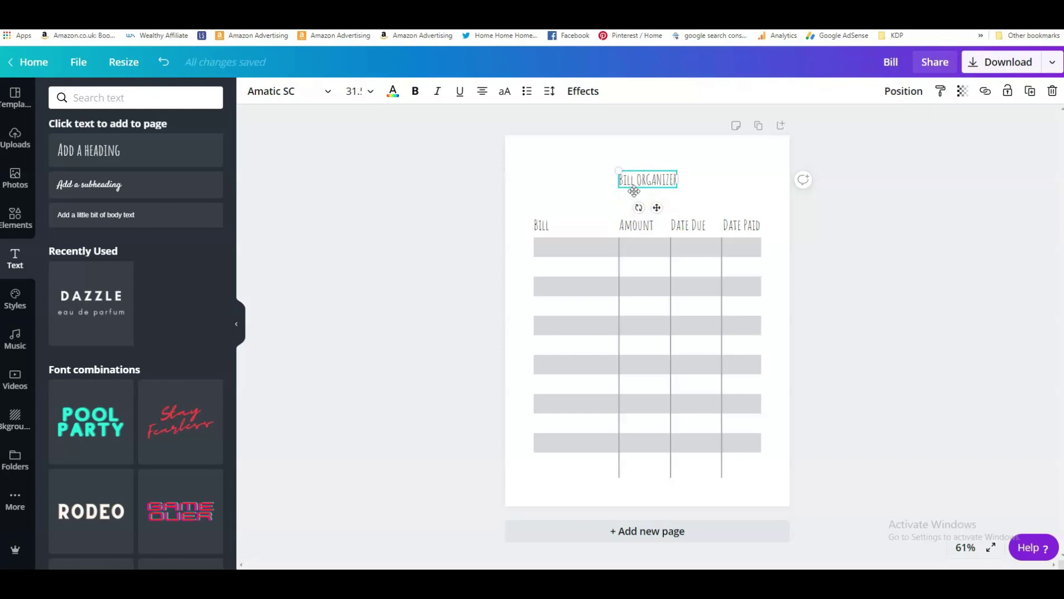
Set the Bill Organizer title's font size to 56 and nudge it slightly up, clear of the column headings.
left_click(358, 90)
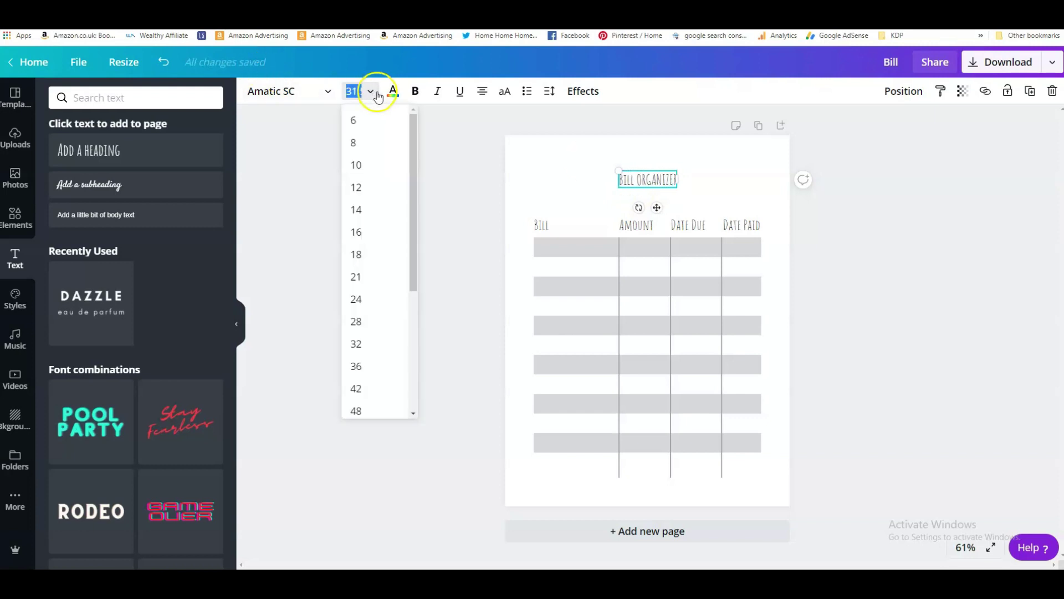
left_click_drag(417, 246, 380, 321)
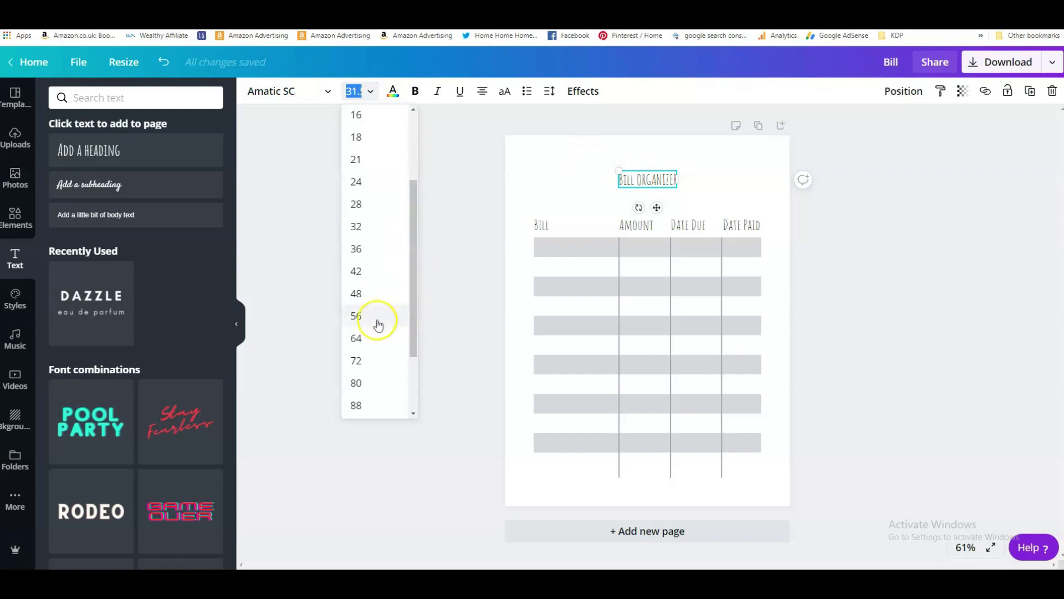
left_click(365, 326)
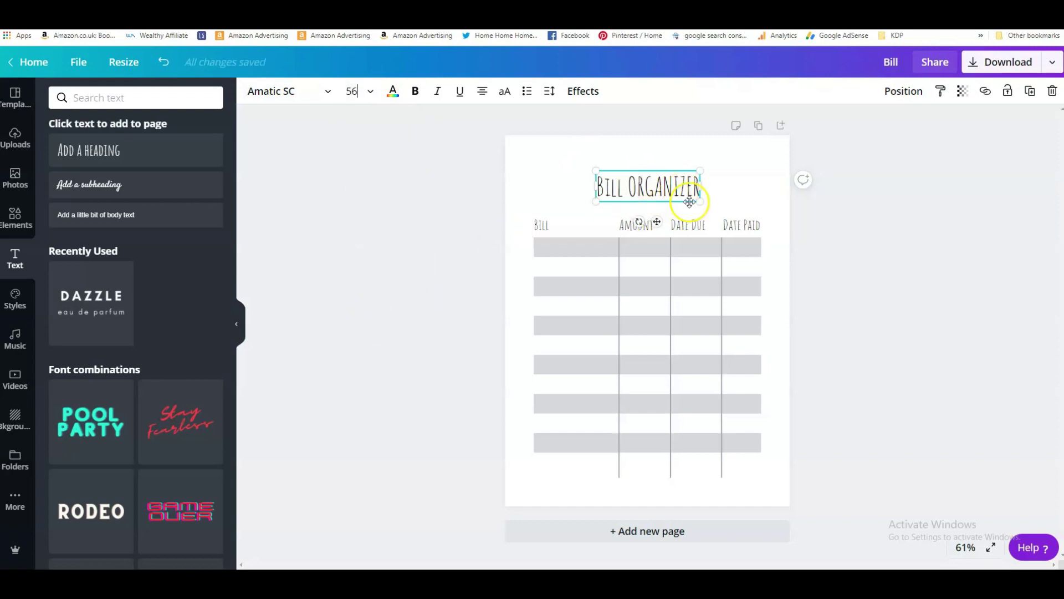
left_click_drag(671, 205, 671, 197)
left_click(897, 236)
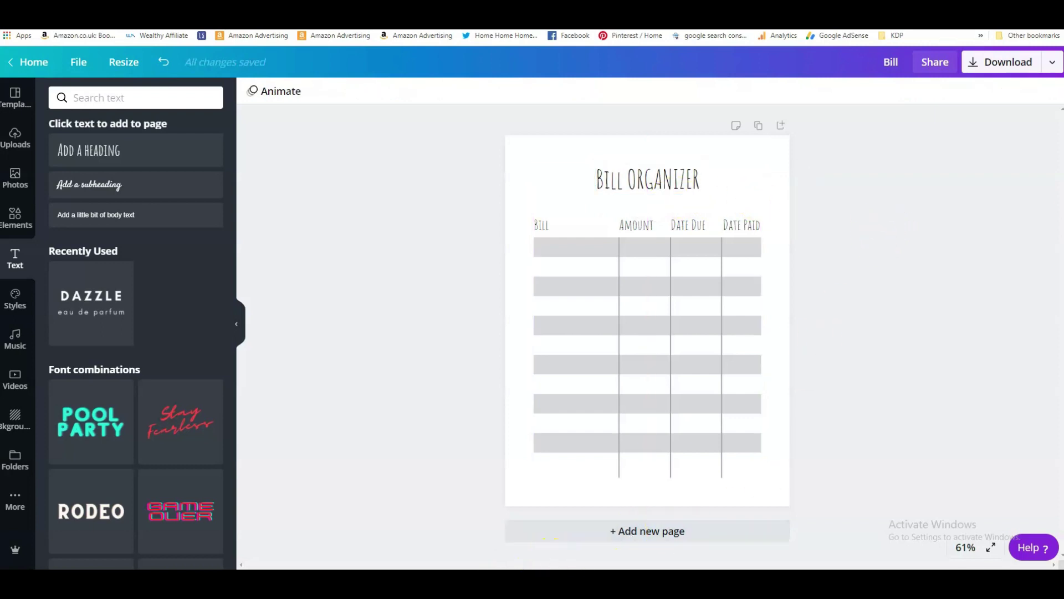
Switch to the Amazon page for Busy Family Bill Organizer, compare its interior image with the design and close the image viewer.
mouse_move(339, 585)
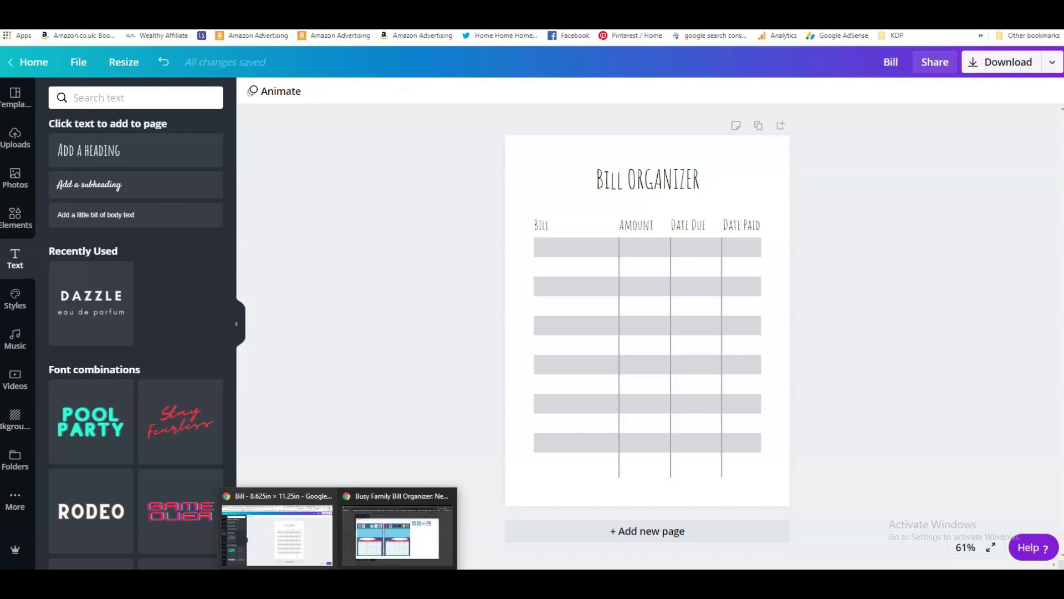
left_click(394, 546)
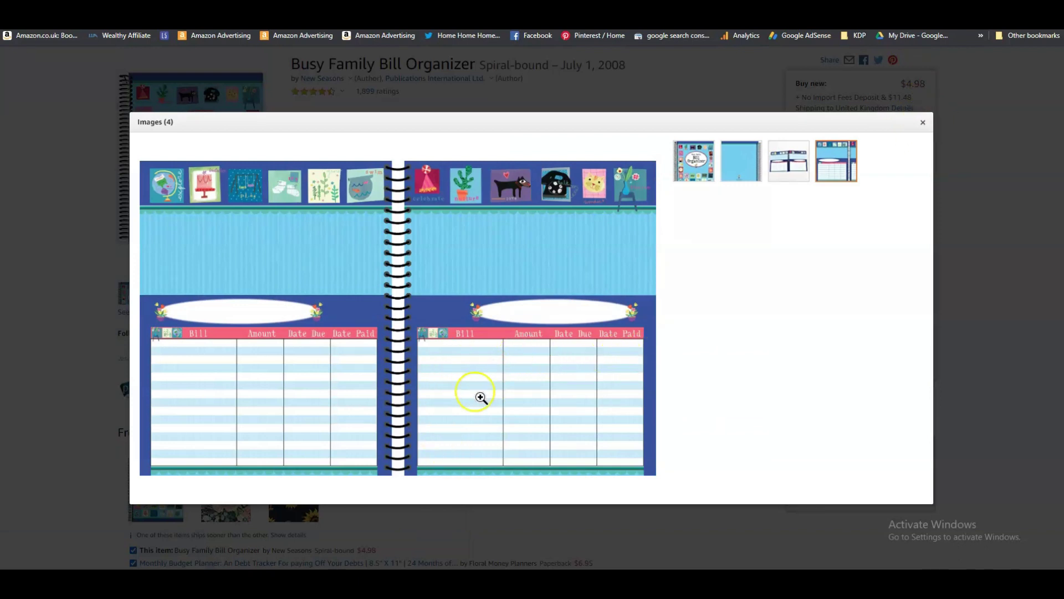
left_click(923, 123)
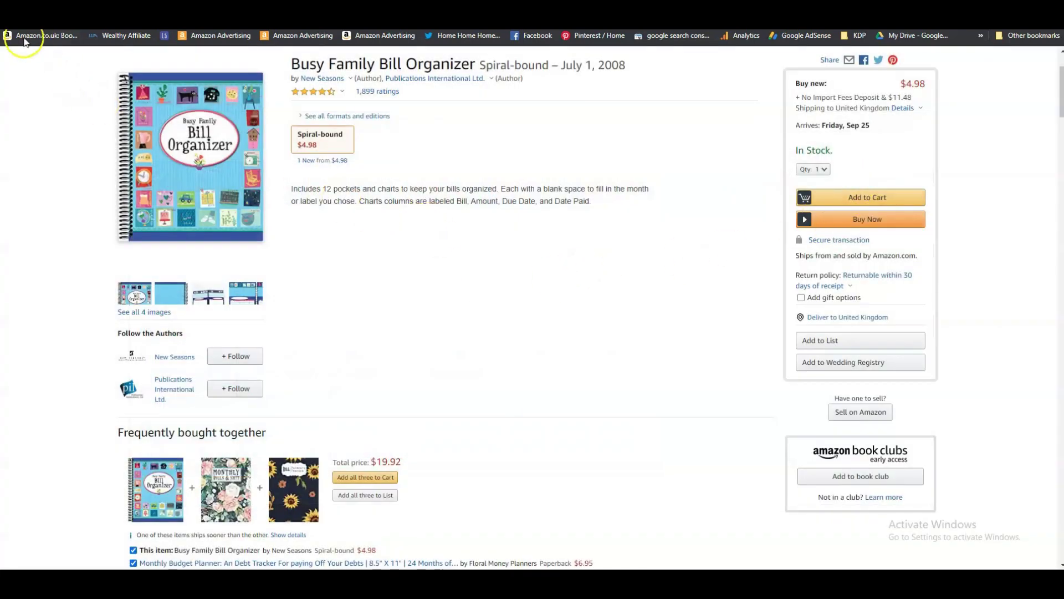
Search Amazon for "bill organizer" and filter the results to paperback books.
scroll(48, 98, "up", 2)
left_click(841, 63)
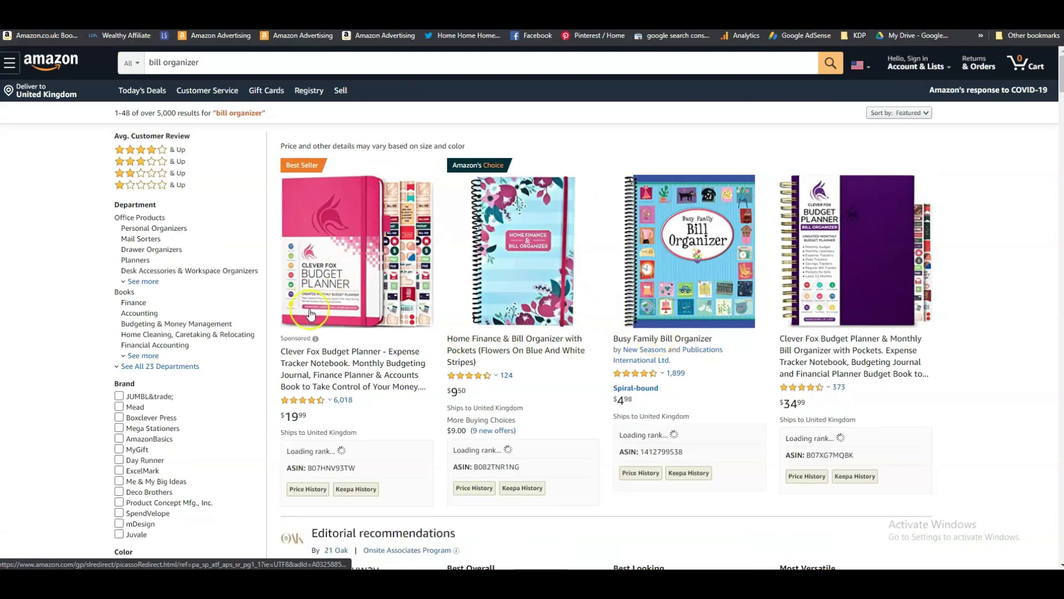
scroll(311, 314, "down", 5)
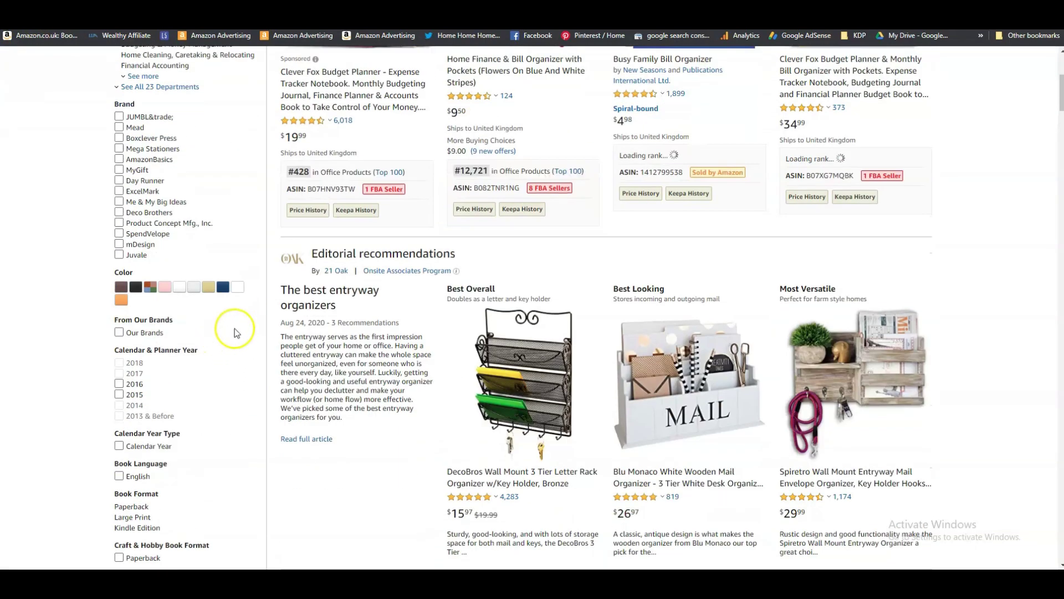
scroll(235, 328, "down", 2)
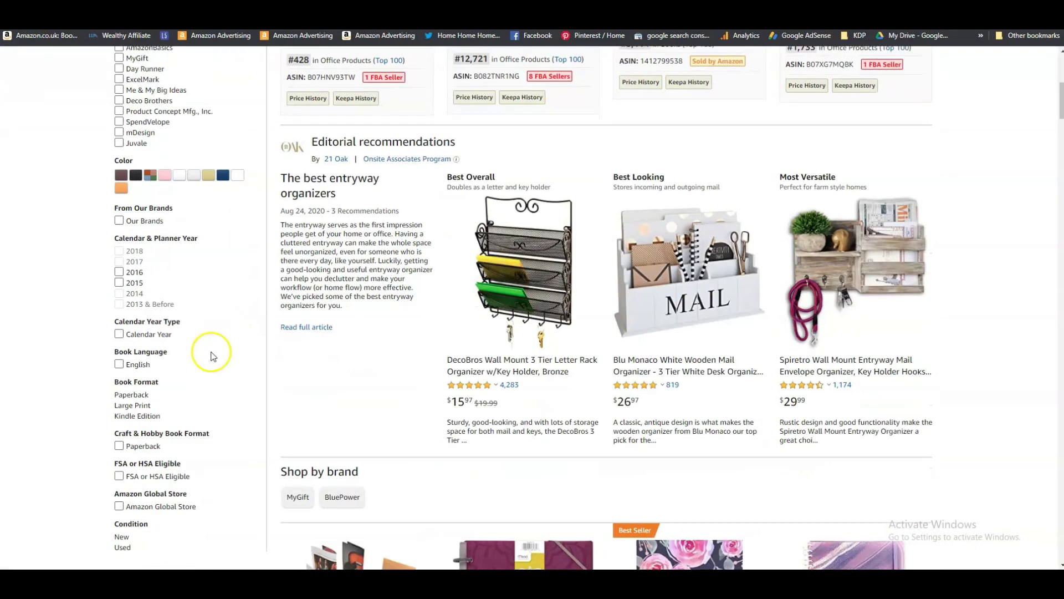
left_click(137, 395)
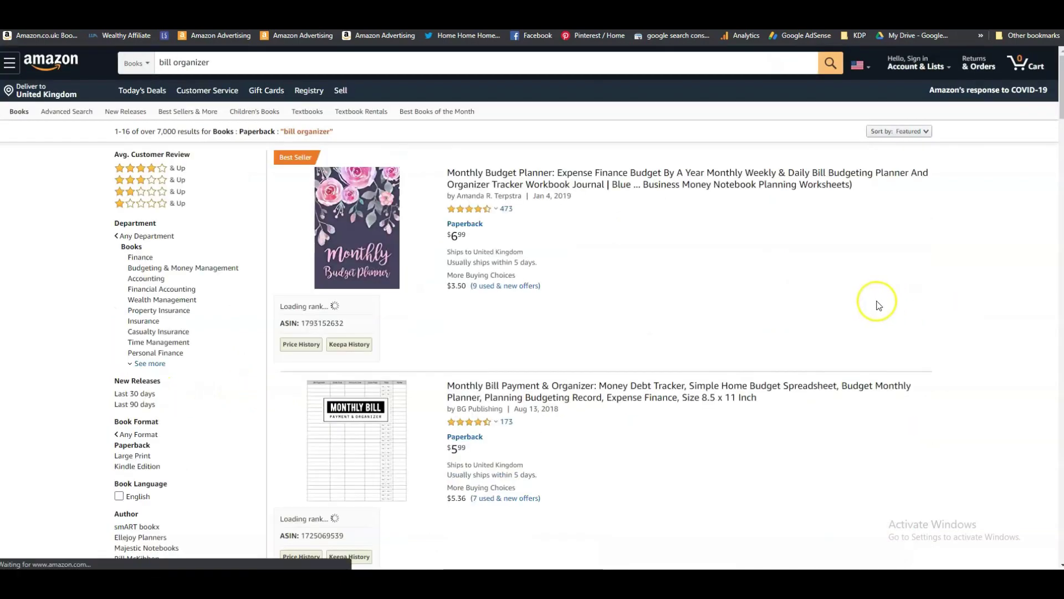
Open the best-selling Monthly Budget Planner and examine its interior preview pages for layout ideas, then close the preview.
mouse_move(373, 247)
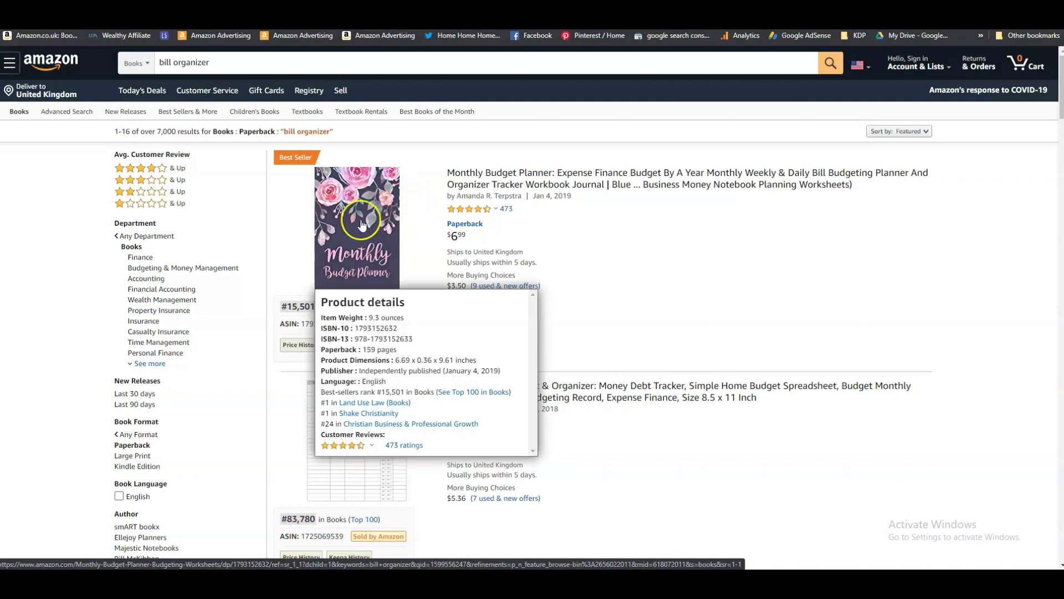
left_click(399, 230)
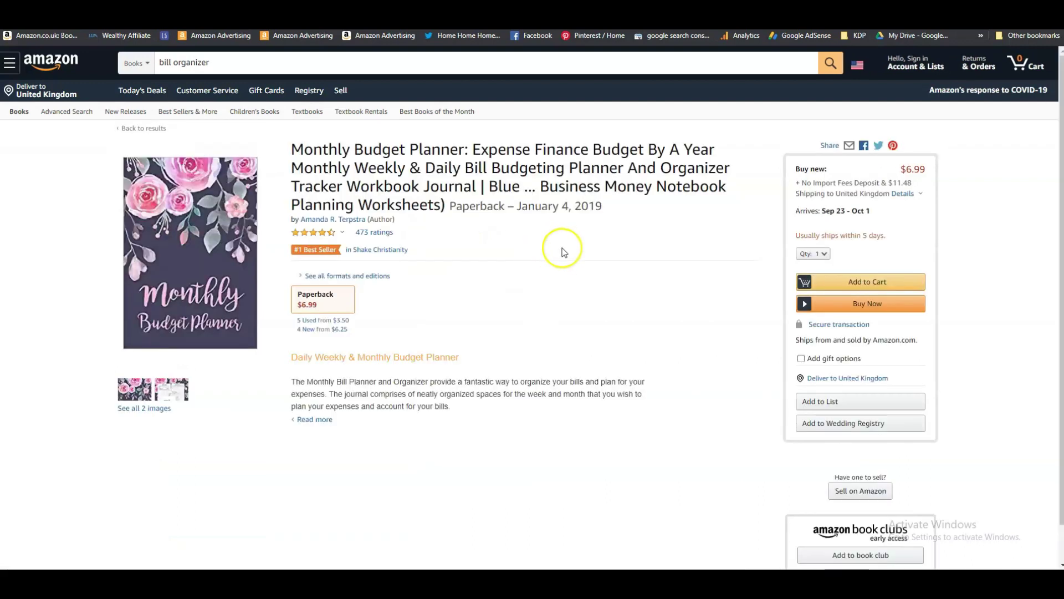
left_click(239, 225)
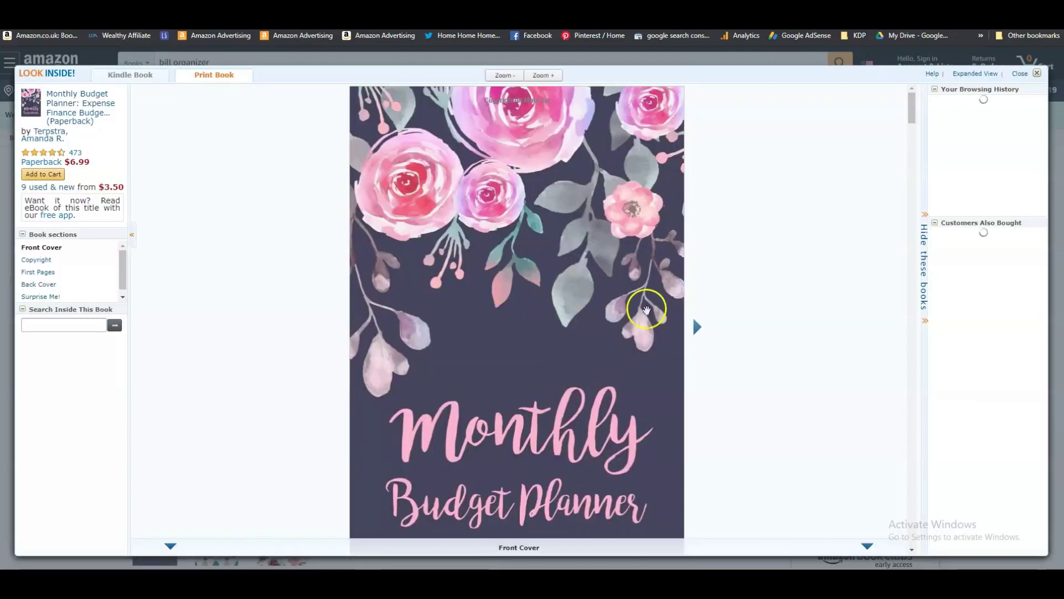
left_click(697, 328)
left_click(697, 328)
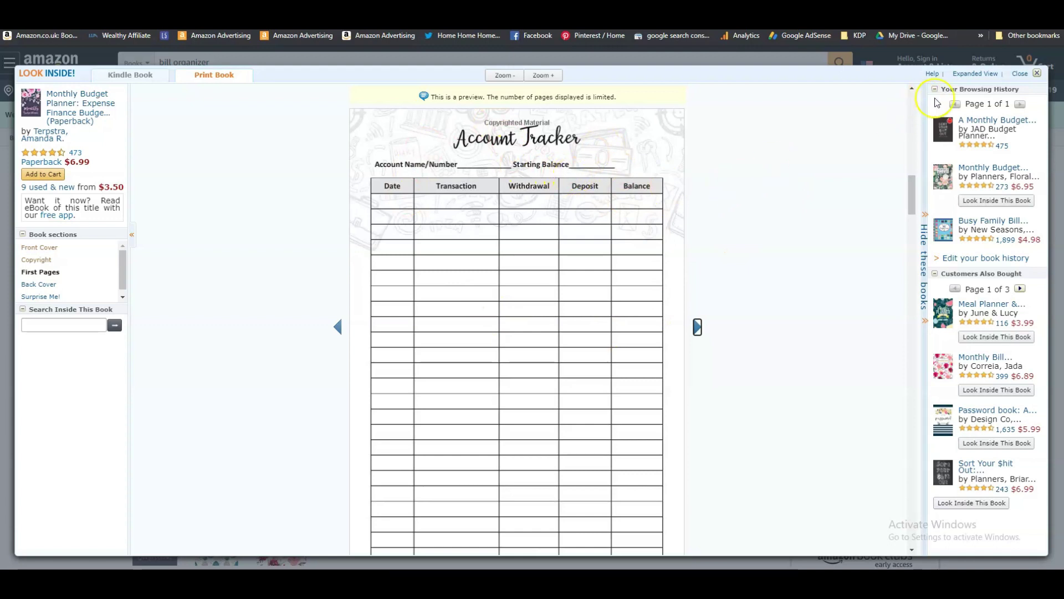
left_click(1036, 73)
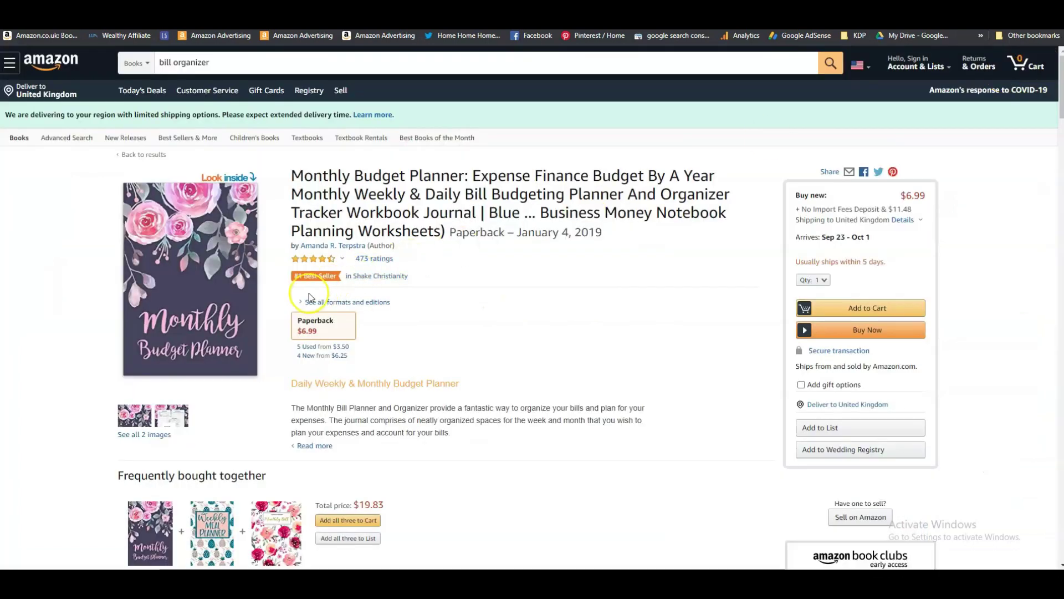
Rerun the "bill organizer" book search and open the Monthly Bill Payment & Organizer paperback.
scroll(541, 332, "down", 2)
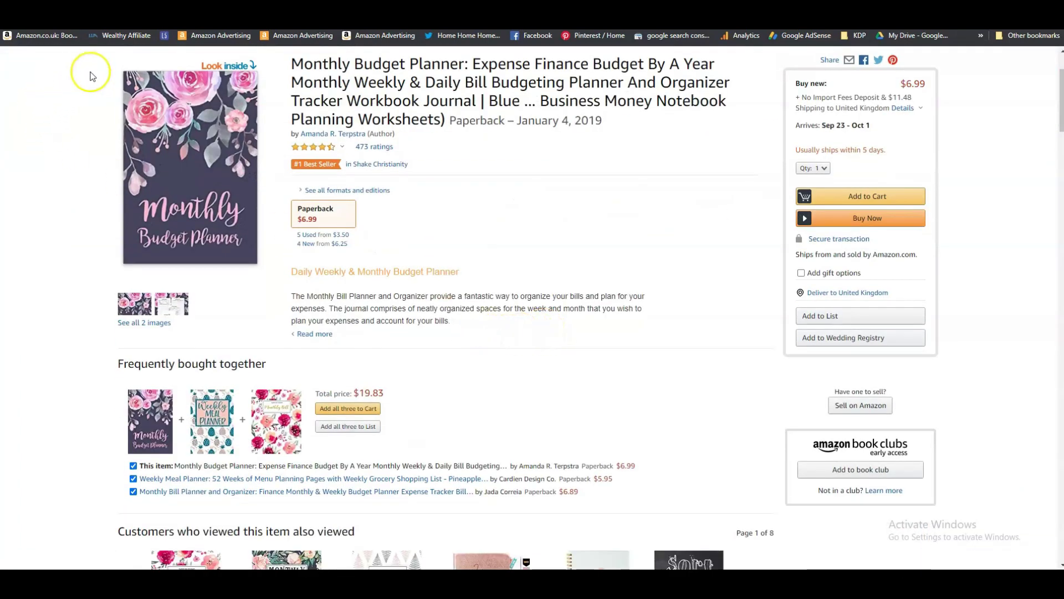
scroll(22, 130, "up", 2)
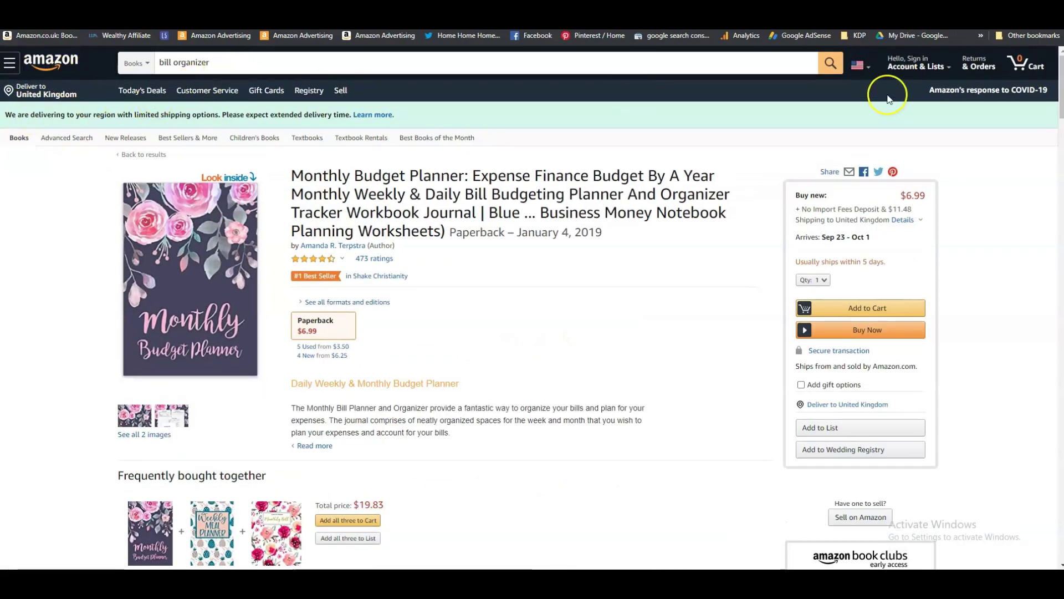
left_click(831, 62)
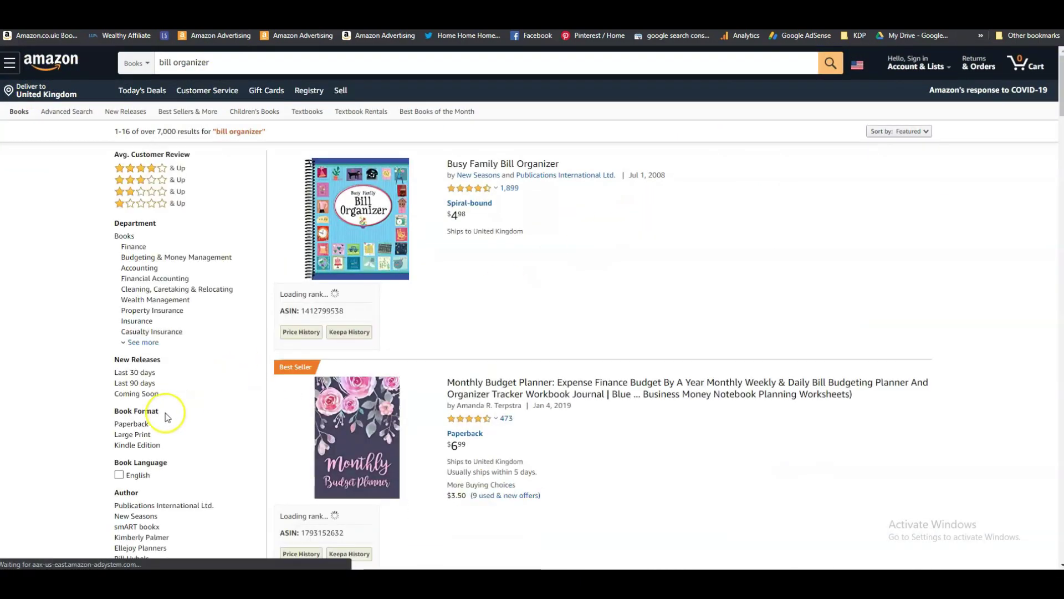
scroll(515, 399, "down", 3)
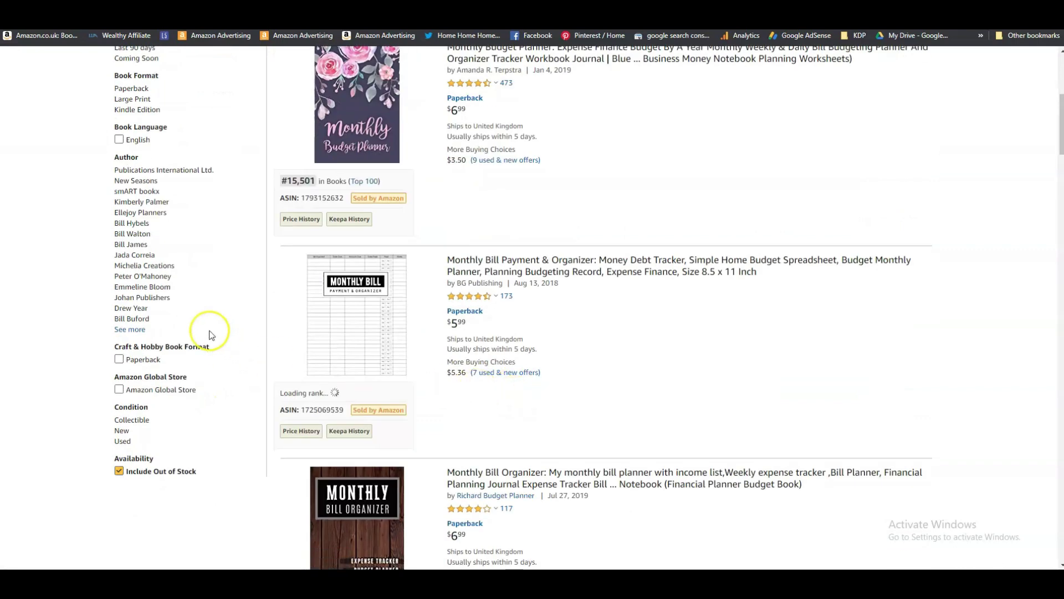
scroll(659, 261, "down", 1)
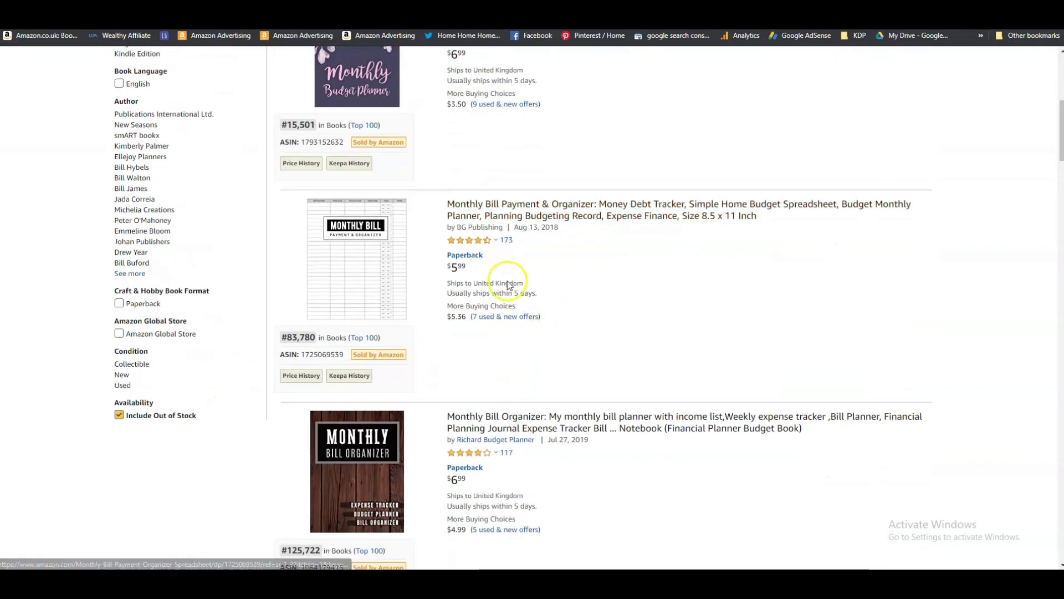
mouse_move(360, 236)
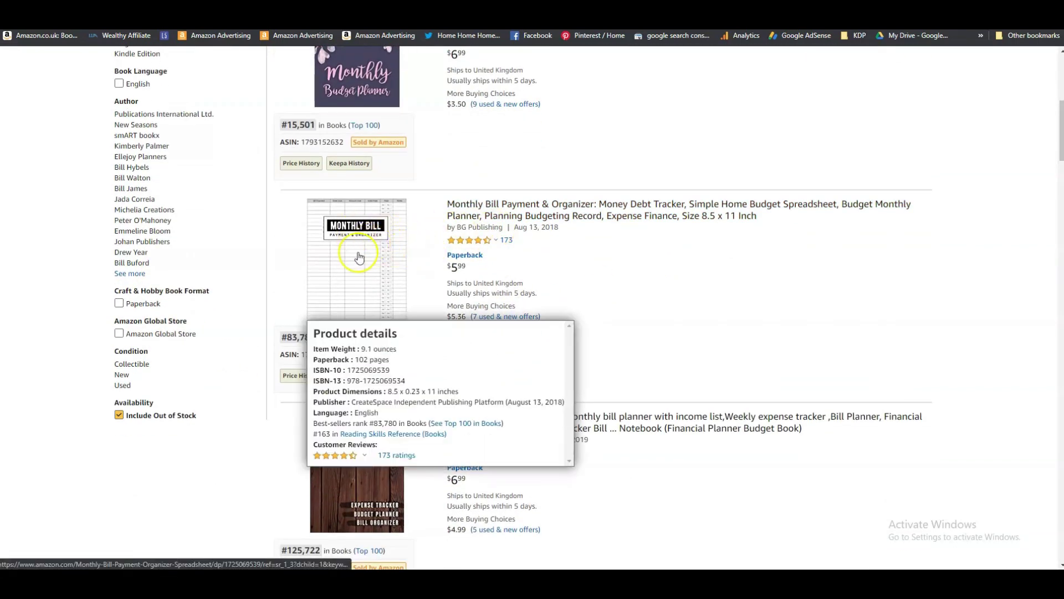
left_click(379, 256)
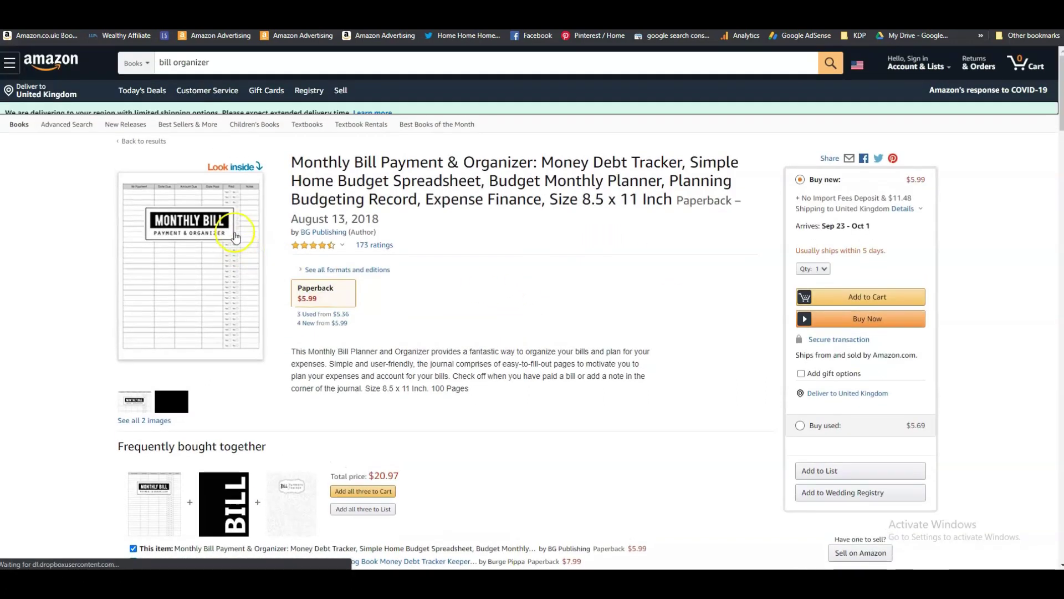
Examine the interior preview pages of Monthly Bill Payment & Organizer for table layout ideas, then close the preview.
left_click(235, 237)
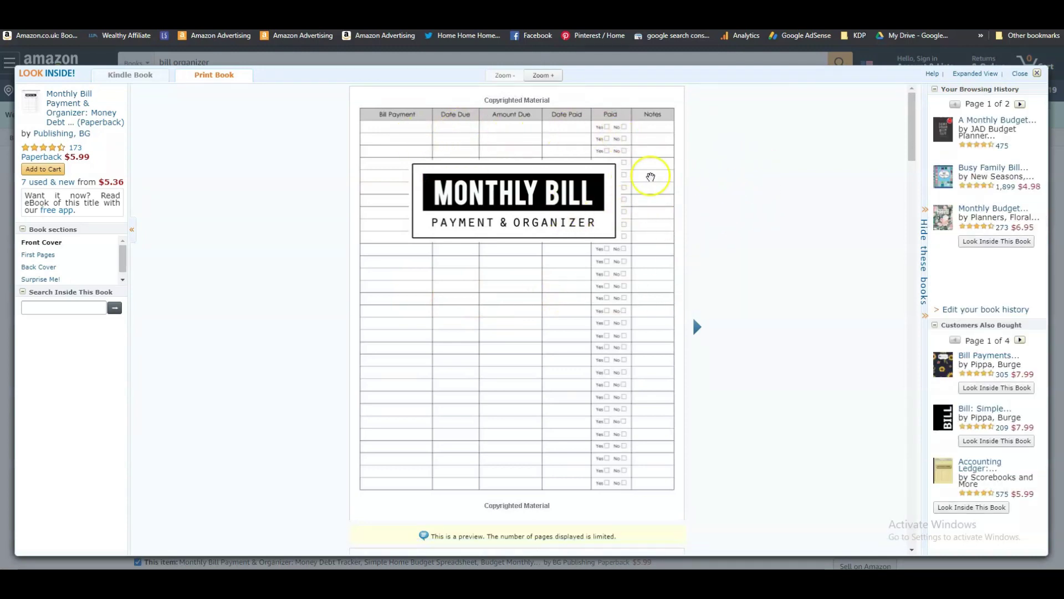
left_click(699, 329)
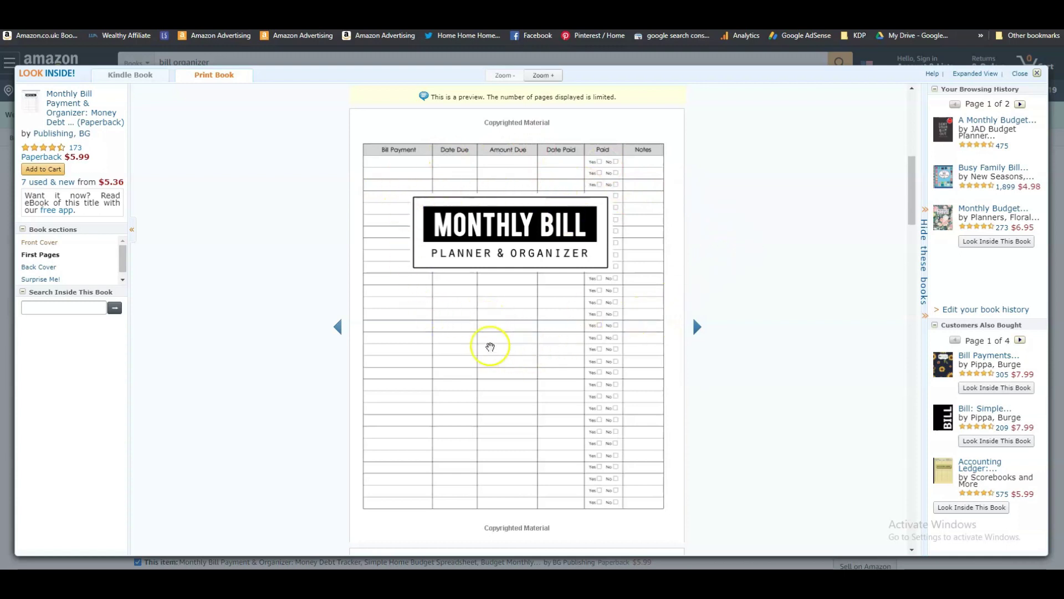
scroll(487, 347, "down", 5)
scroll(606, 329, "down", 7)
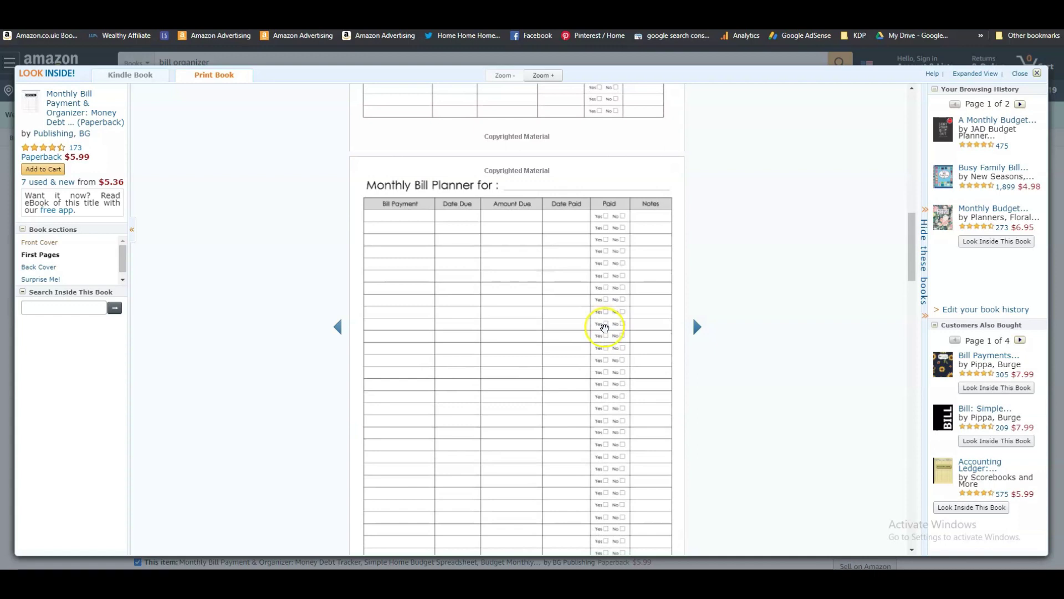
scroll(578, 304, "down", 6)
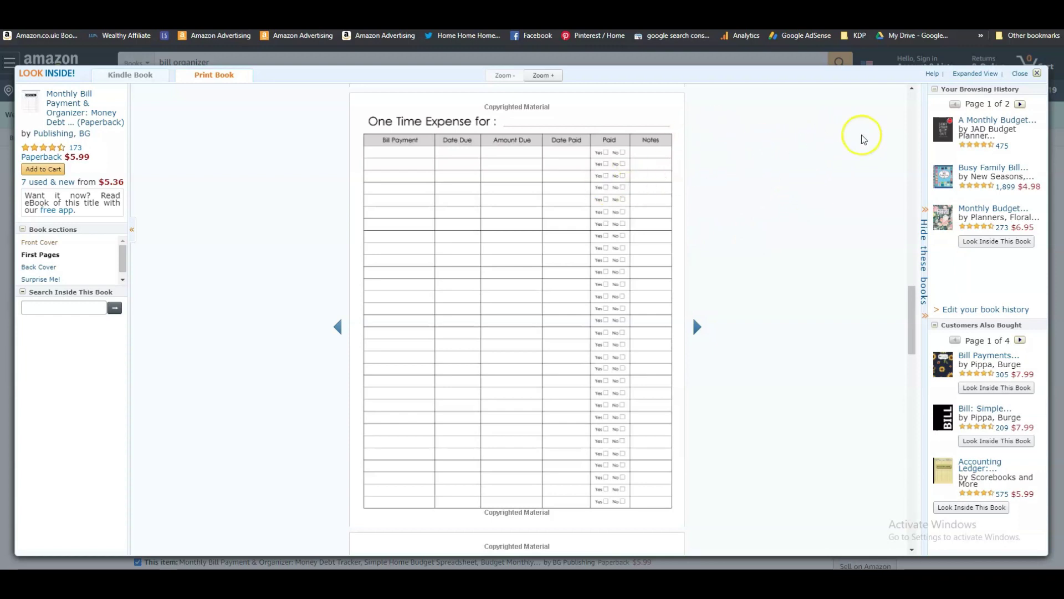
left_click(1039, 79)
Skim the related books, rerun the "bill organizer" search and open the Monthly Bill Planner with the dark leaf-patterned cover.
scroll(524, 311, "down", 8)
scroll(519, 308, "down", 3)
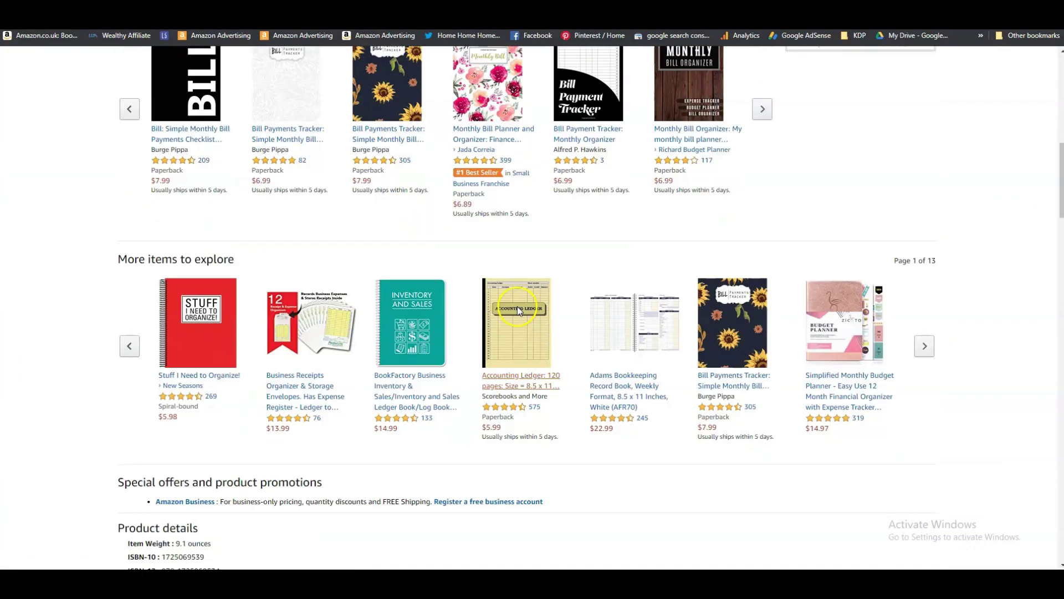
scroll(517, 306, "up", 11)
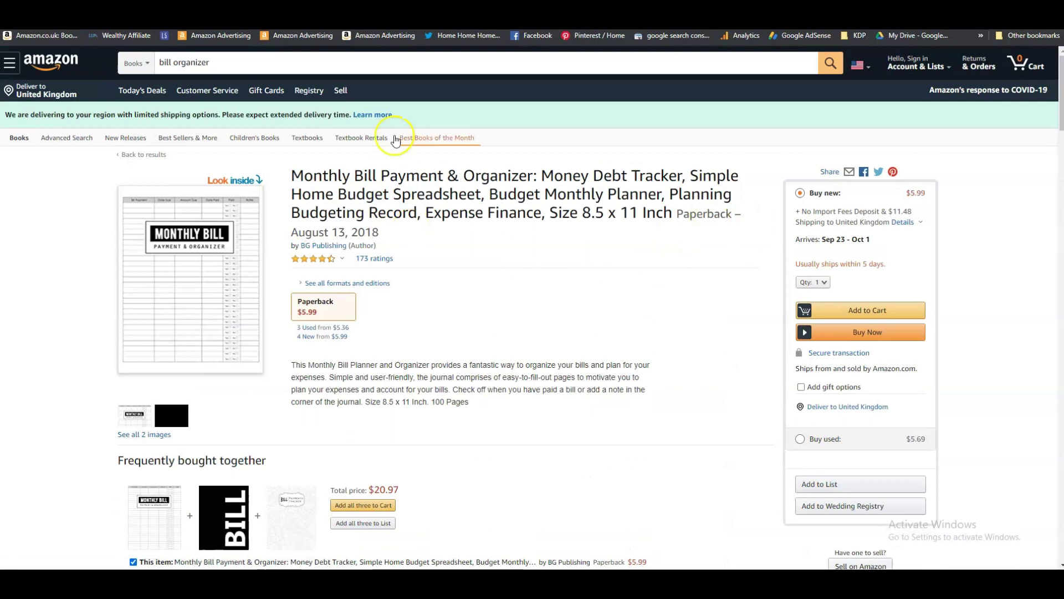
left_click(832, 65)
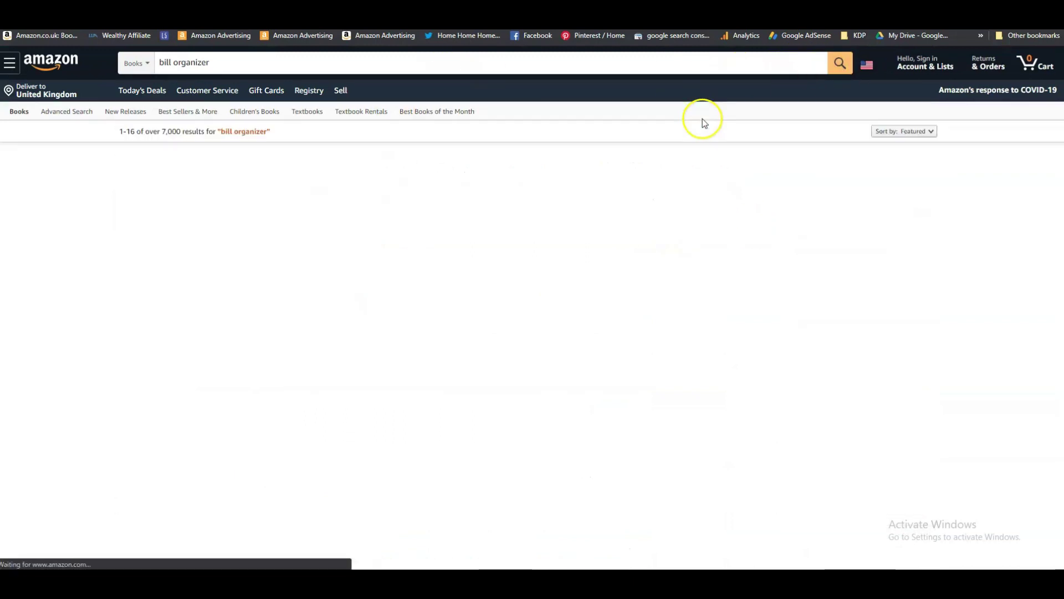
scroll(631, 303, "down", 5)
scroll(632, 307, "down", 9)
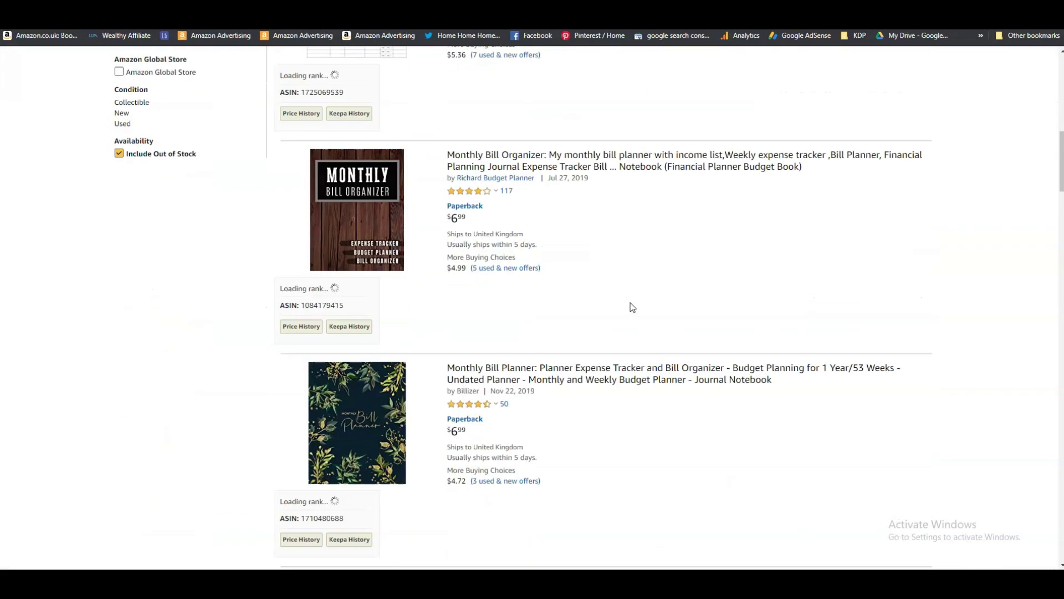
scroll(631, 304, "down", 2)
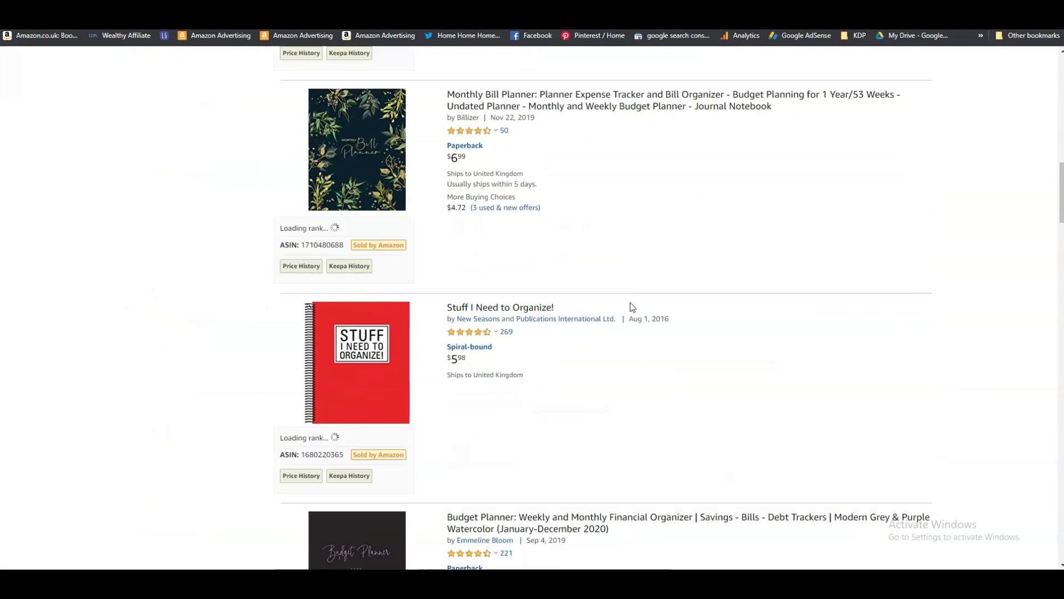
scroll(623, 290, "up", 3)
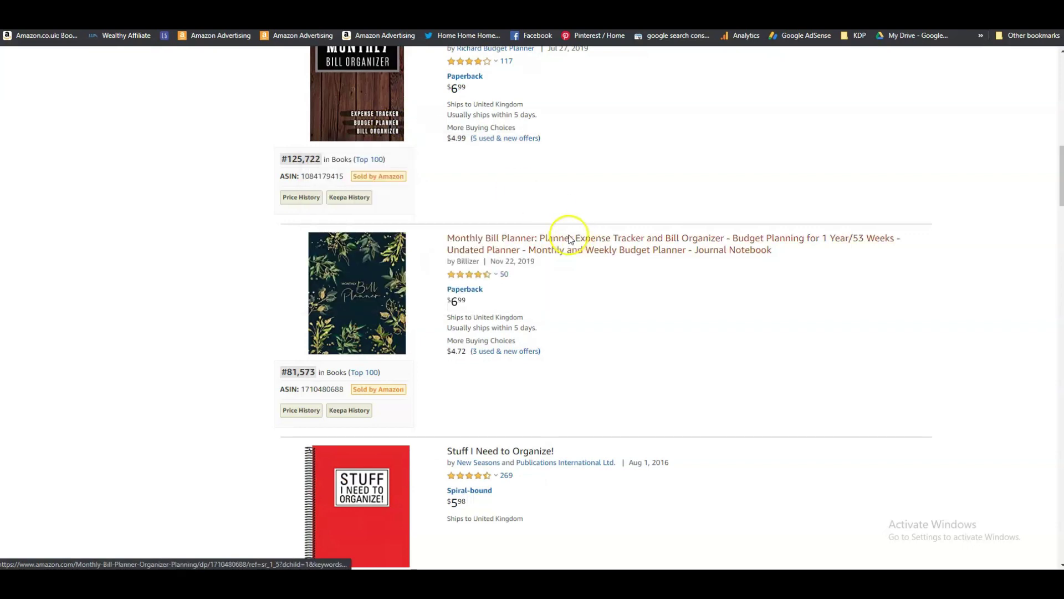
scroll(526, 247, "up", 2)
left_click(373, 422)
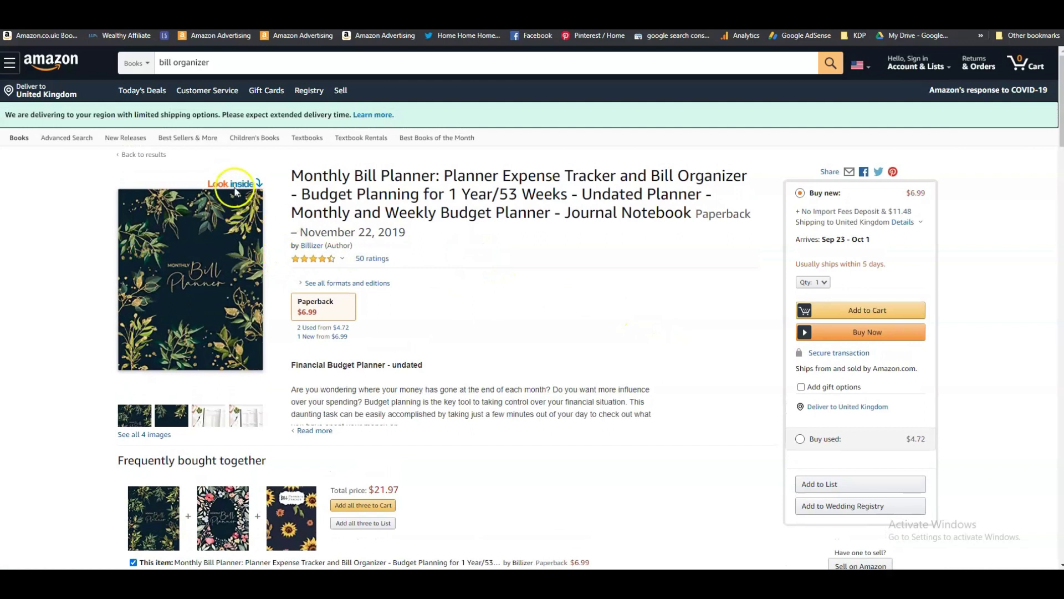
Examine the expenses and income pages in the Monthly Bill Planner's interior preview, then close the preview.
left_click(223, 234)
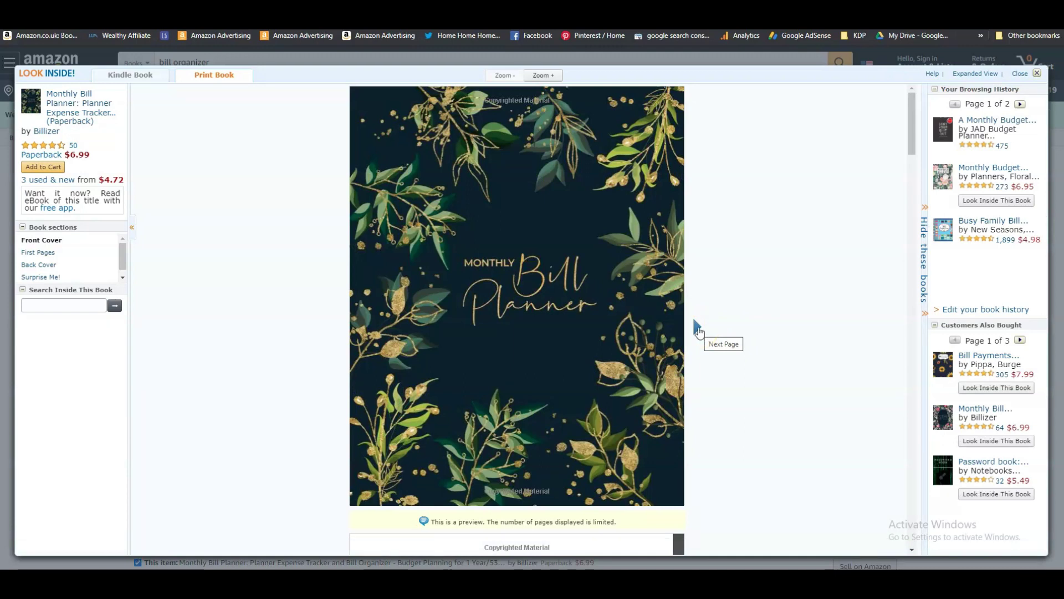
left_click(698, 328)
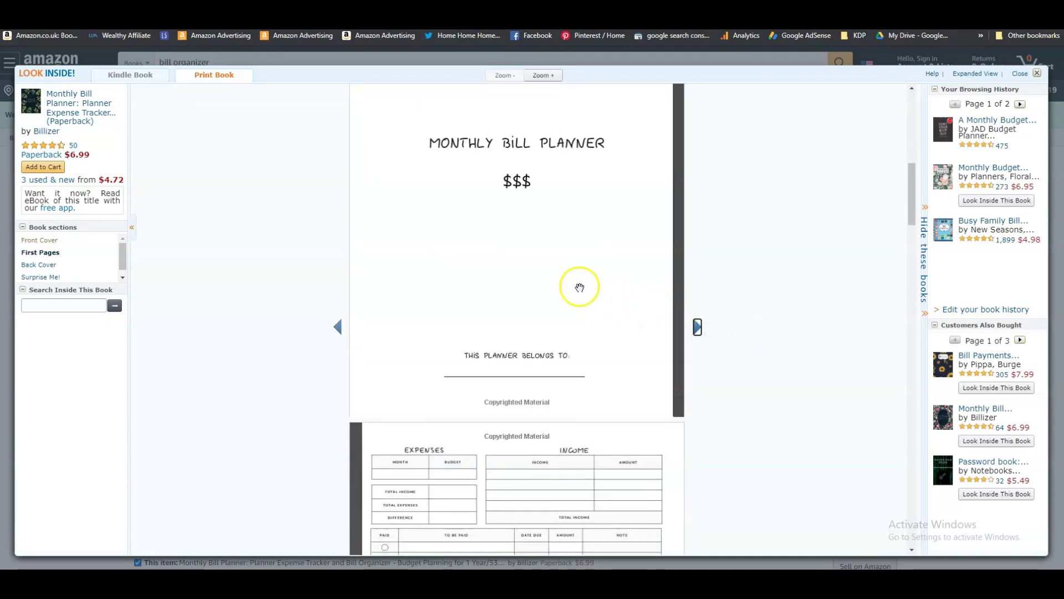
scroll(580, 288, "down", 6)
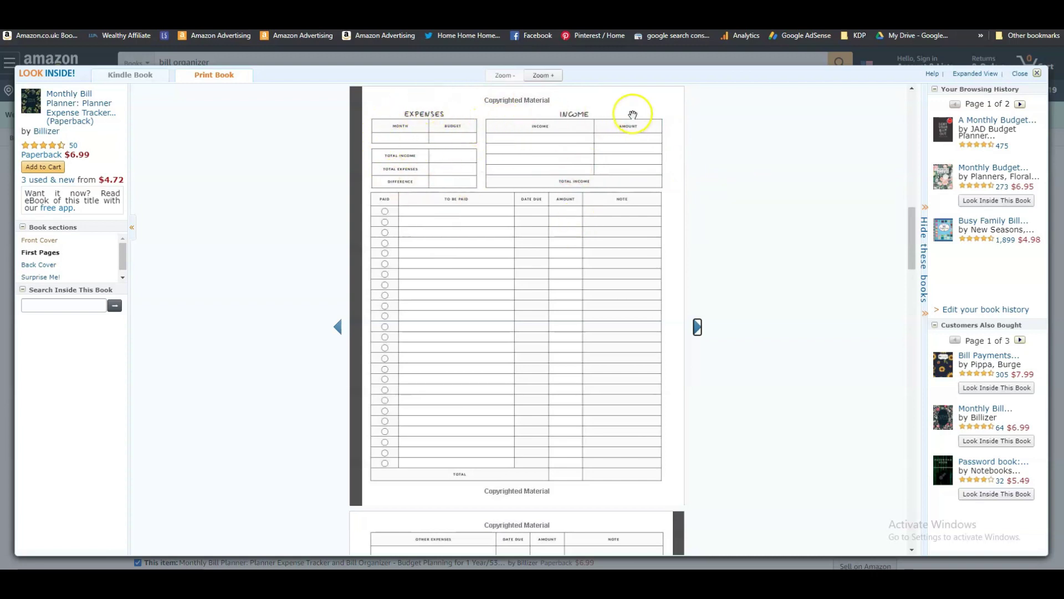
scroll(643, 313, "down", 6)
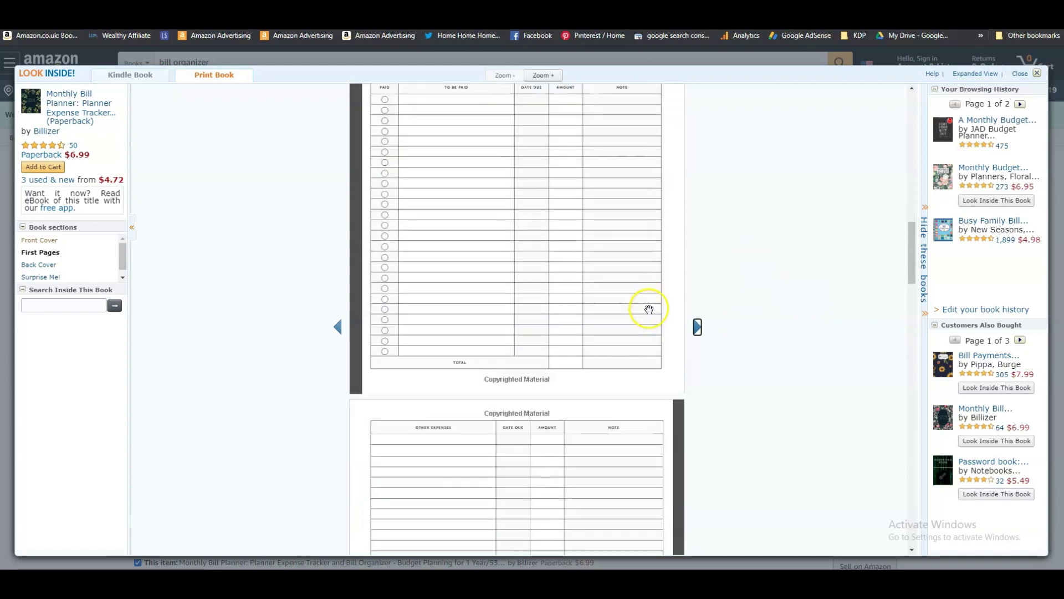
scroll(655, 303, "down", 4)
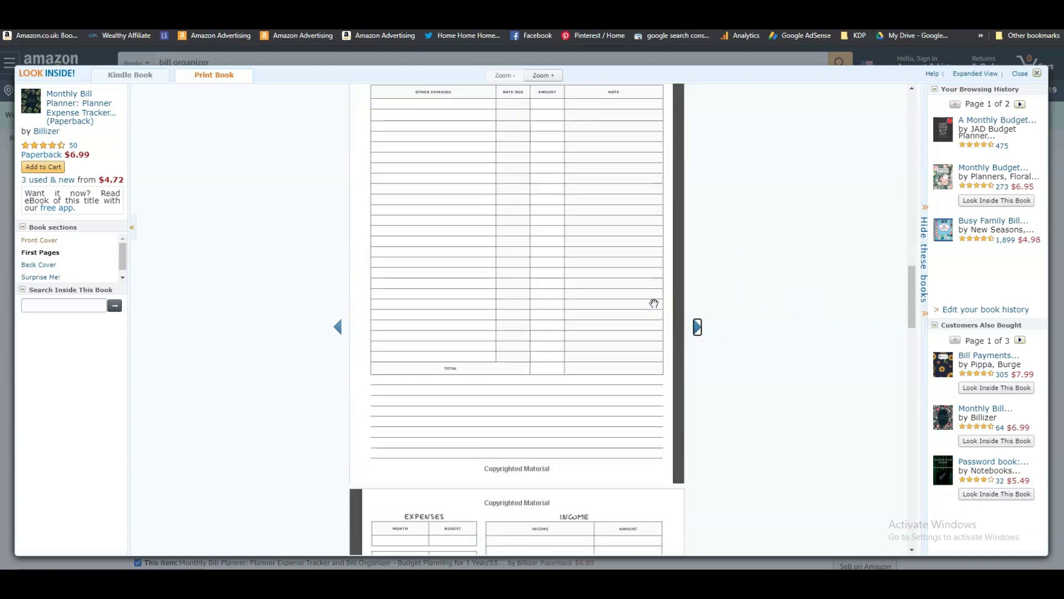
scroll(654, 303, "down", 4)
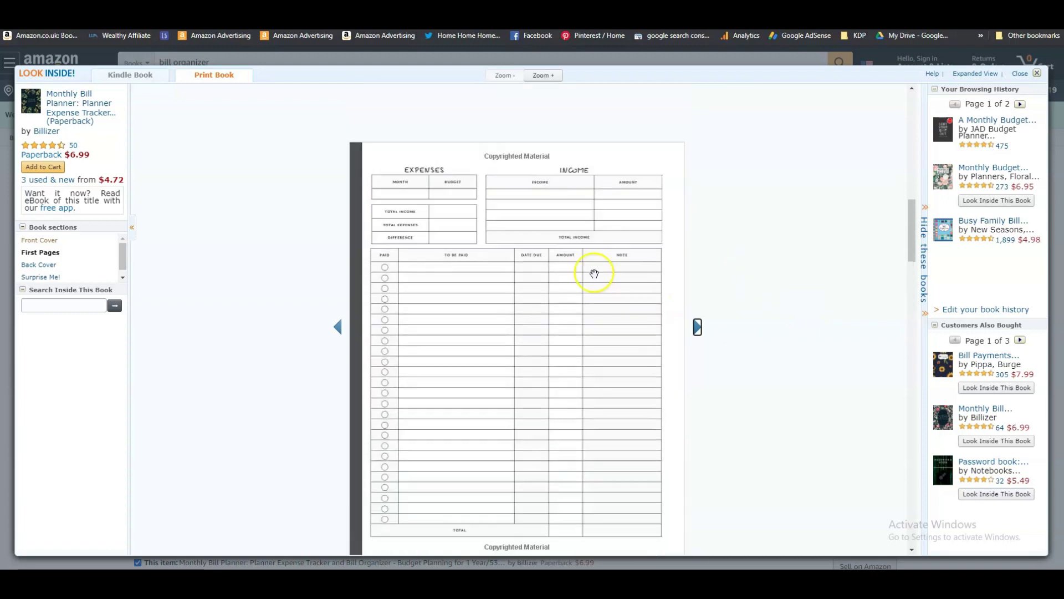
left_click(1036, 74)
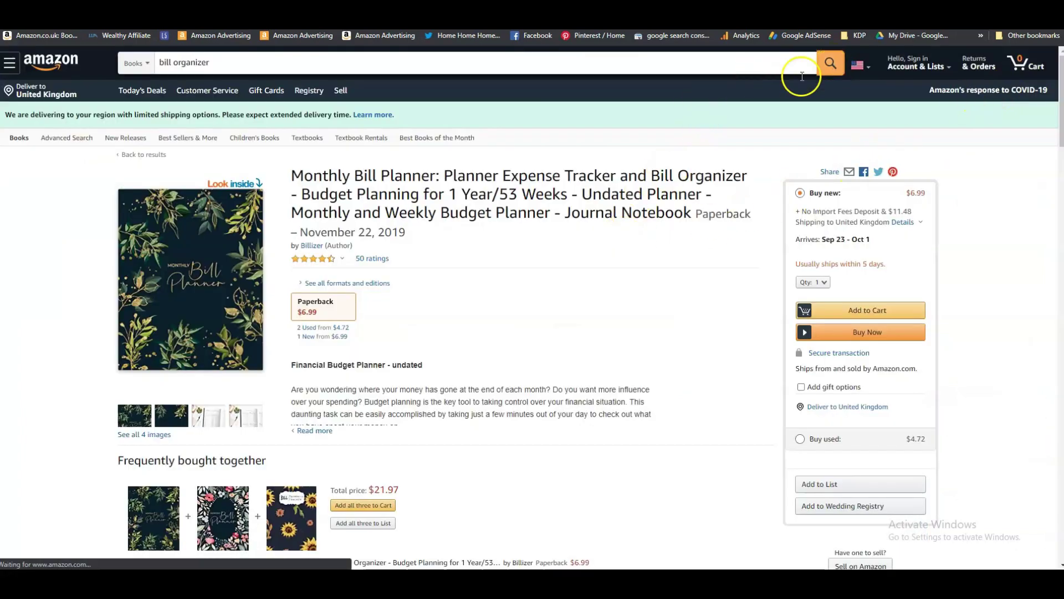
Return to the "bill organizer" results and open the striped-cover Monthly Budget Planner (Volume 3).
scroll(724, 241, "down", 8)
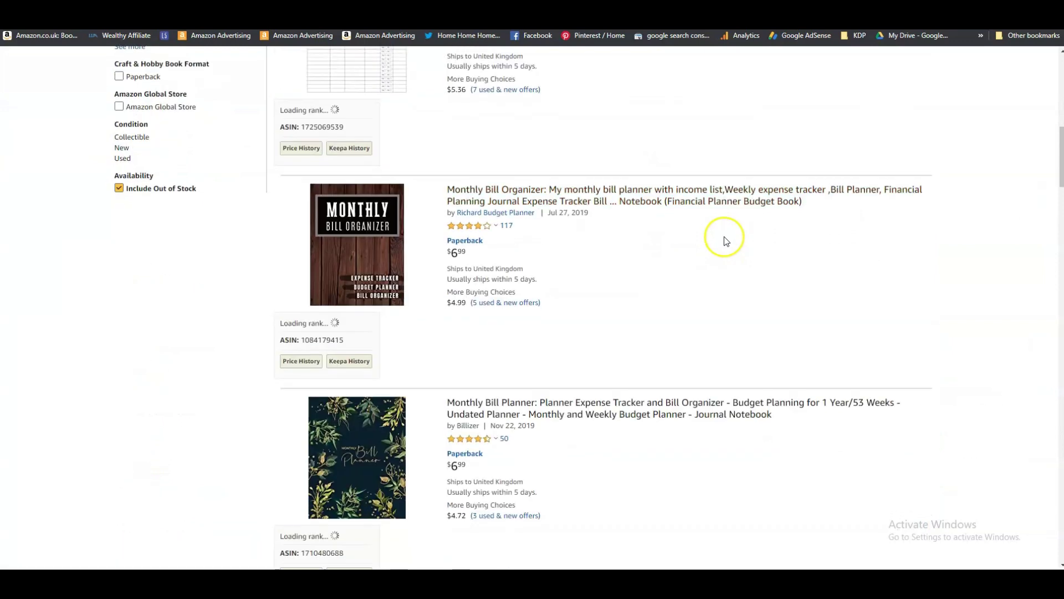
scroll(724, 237, "down", 15)
scroll(724, 241, "down", 7)
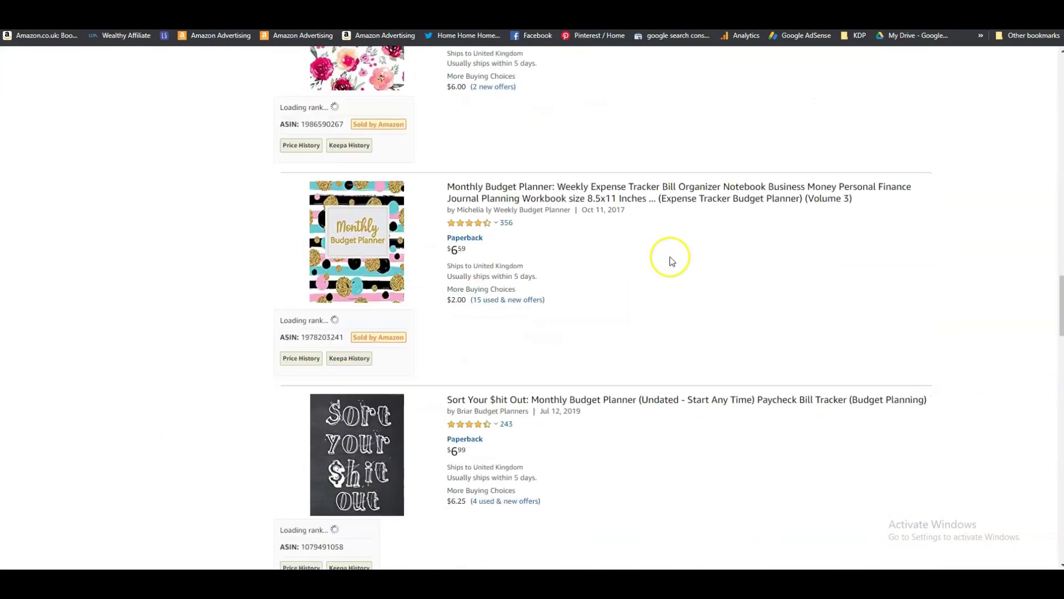
scroll(644, 281, "down", 2)
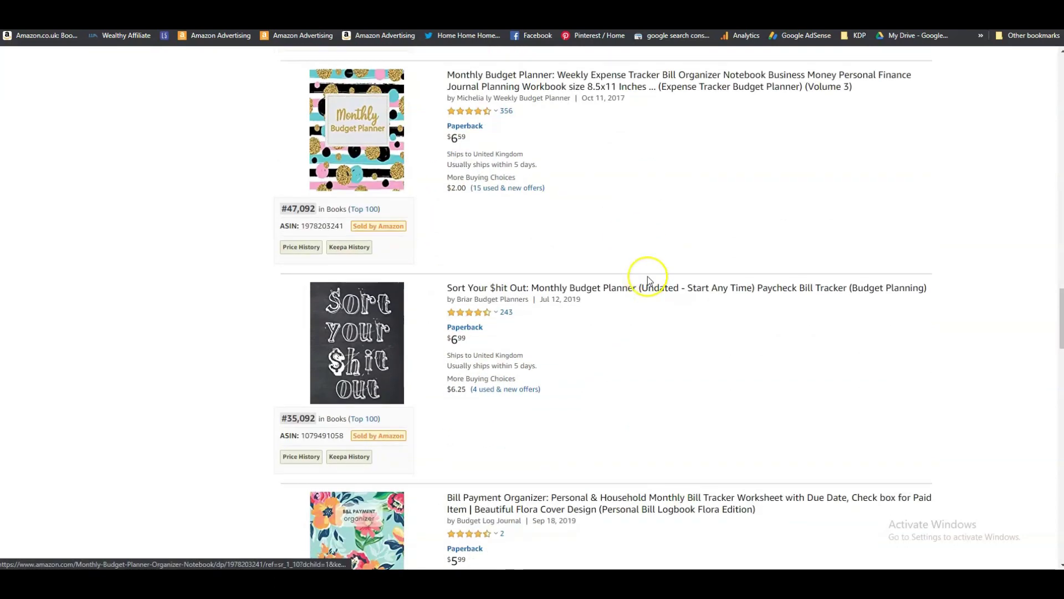
scroll(647, 276, "up", 2)
left_click(329, 251)
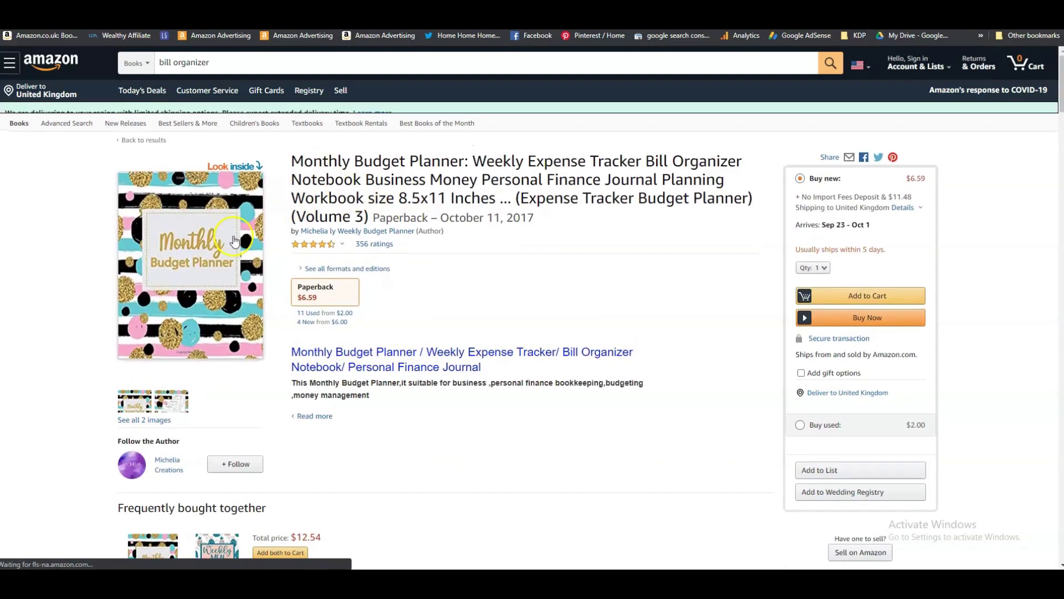
Examine the Monthly Budget page layout in the Volume 3 planner's interior preview, then close the preview.
left_click(222, 263)
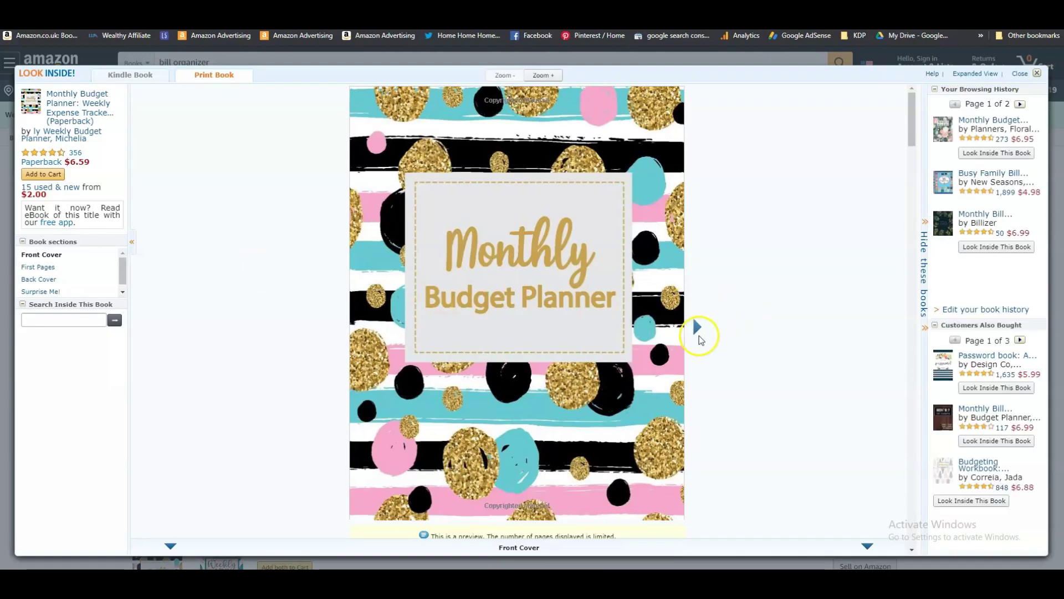
left_click(699, 333)
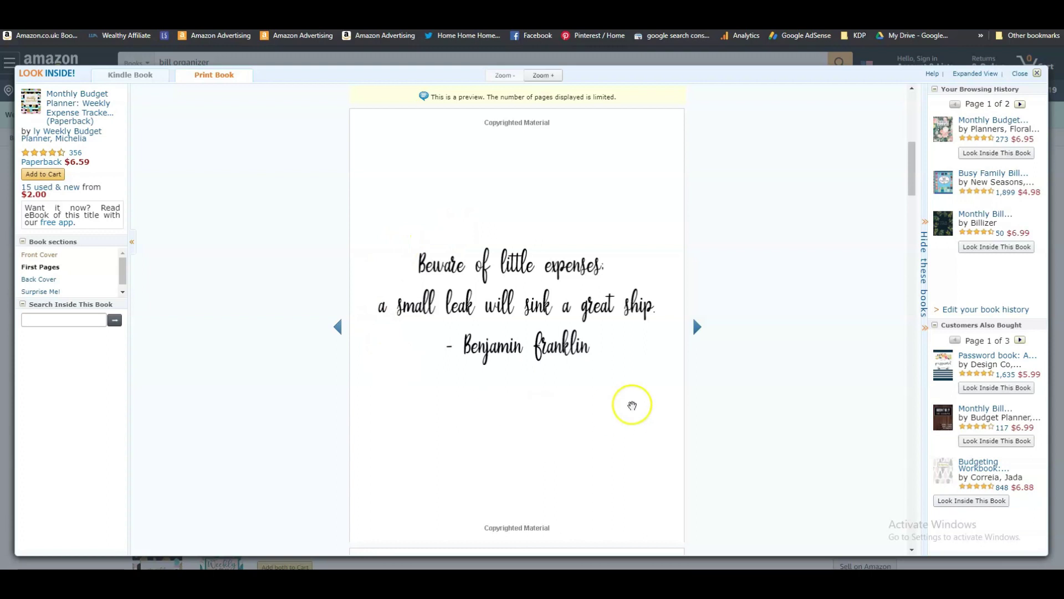
left_click(697, 330)
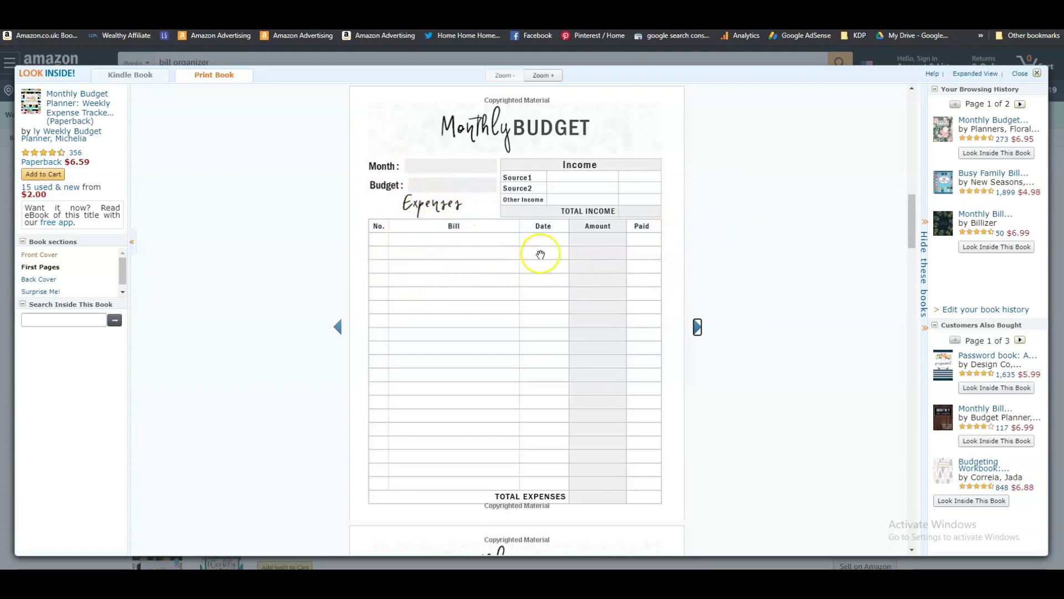
scroll(710, 292, "down", 1)
scroll(709, 286, "down", 2)
scroll(690, 257, "up", 2)
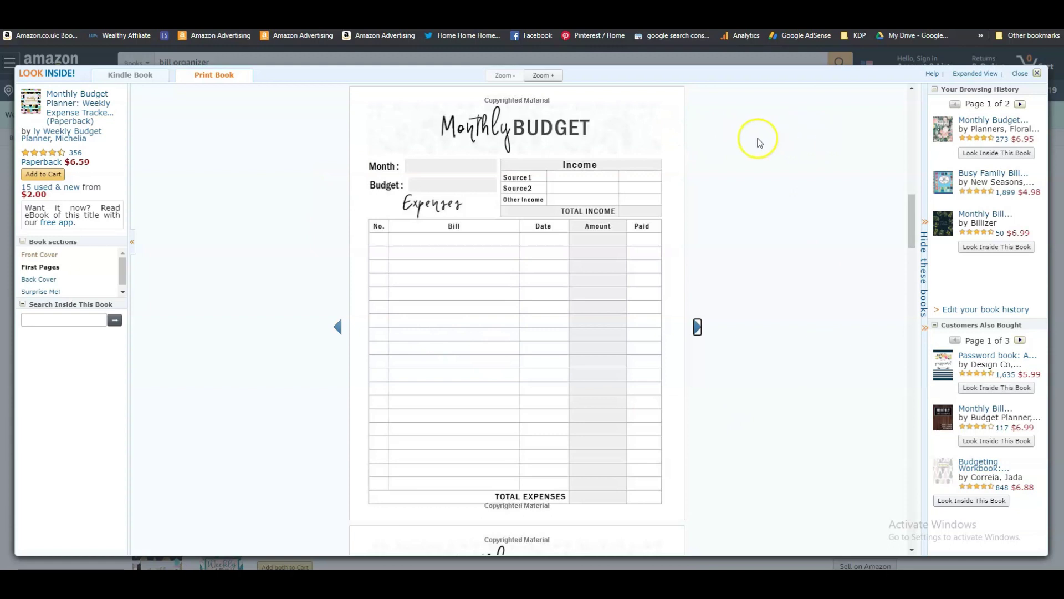
left_click(1038, 76)
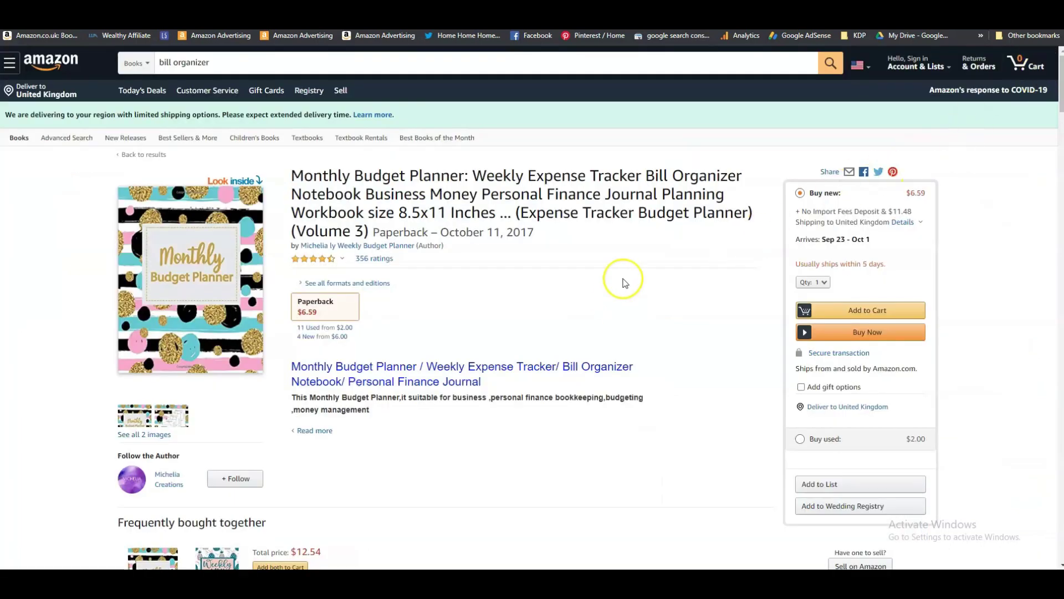
Skim the planner's product page, then switch back to the Bill design in Canva and review the page with nothing selected.
scroll(612, 256, "down", 2)
scroll(611, 257, "down", 4)
scroll(578, 244, "up", 5)
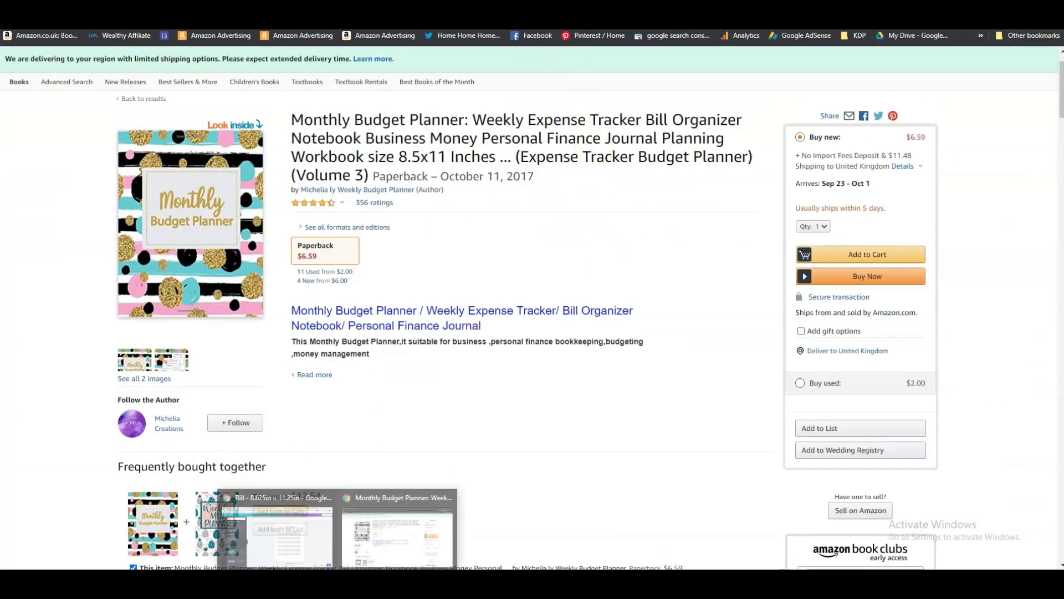
left_click(296, 541)
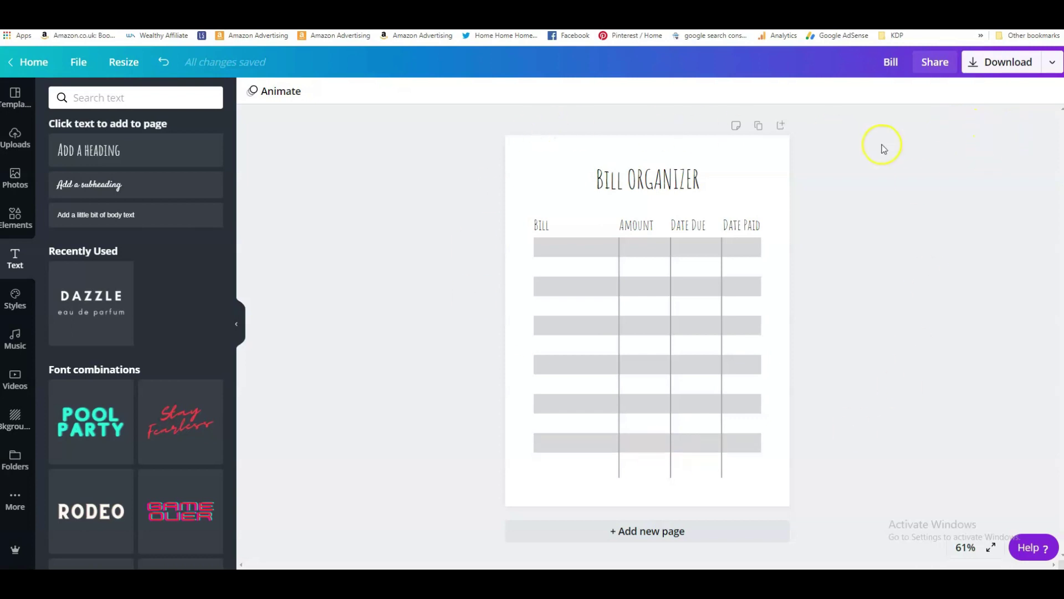
left_click(898, 175)
left_click(604, 174)
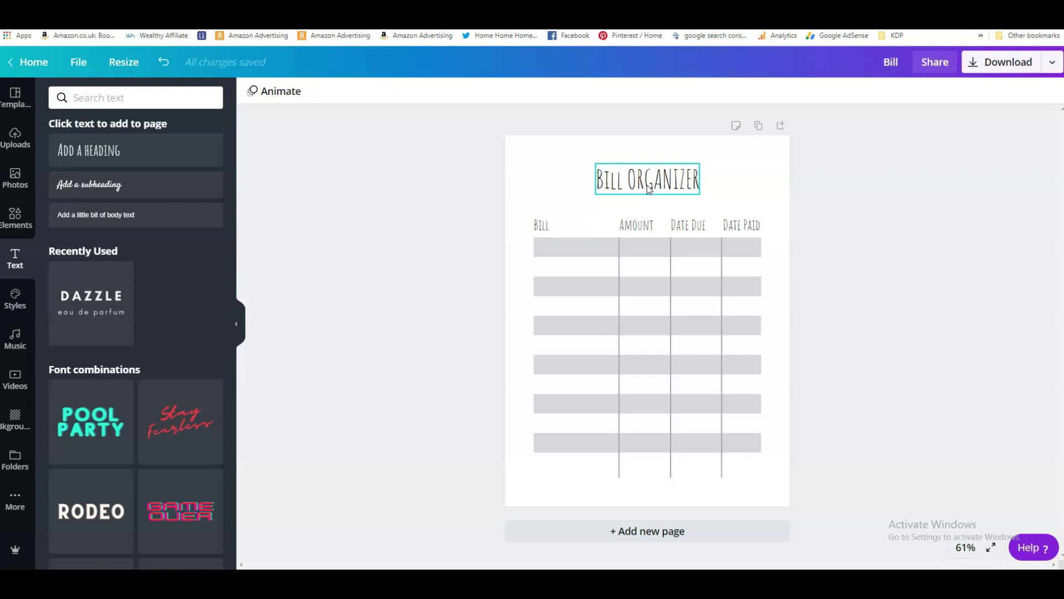
left_click(857, 170)
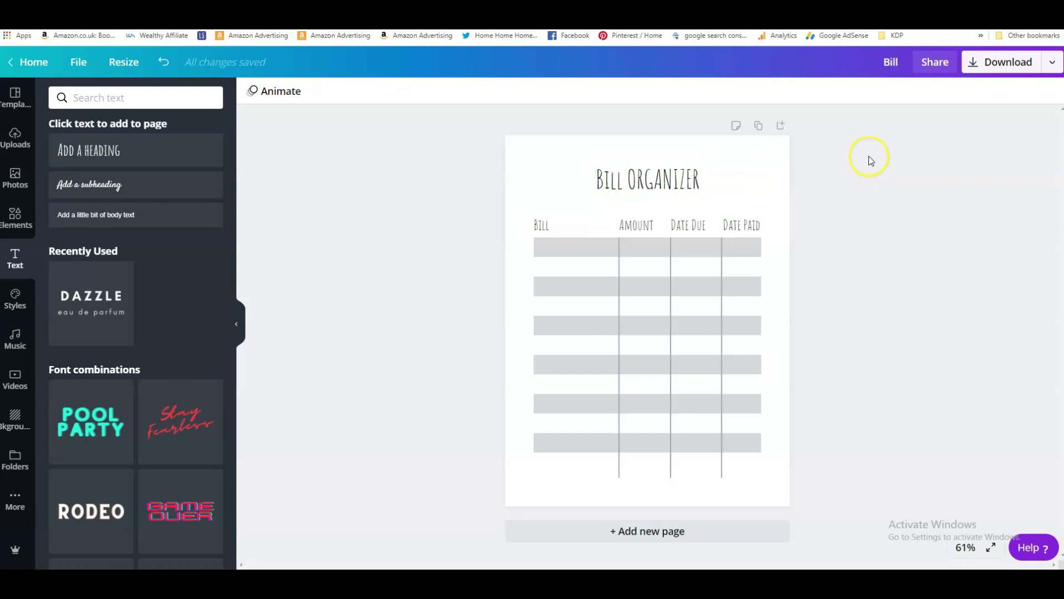